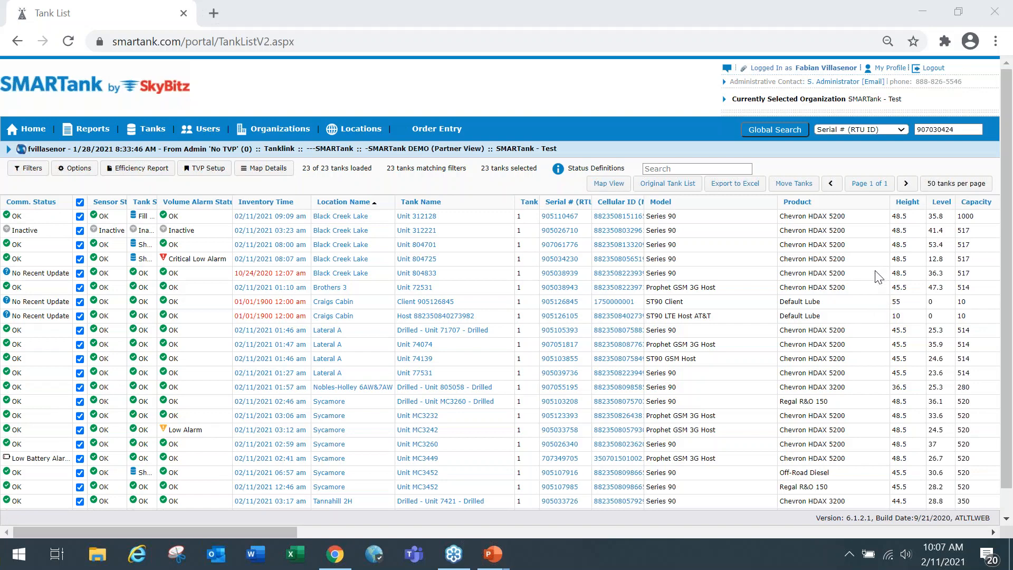
Run a global search by Serial # (RTU ID) for 907030424
{"action": "double_click", "coordinate": [914, 132]}
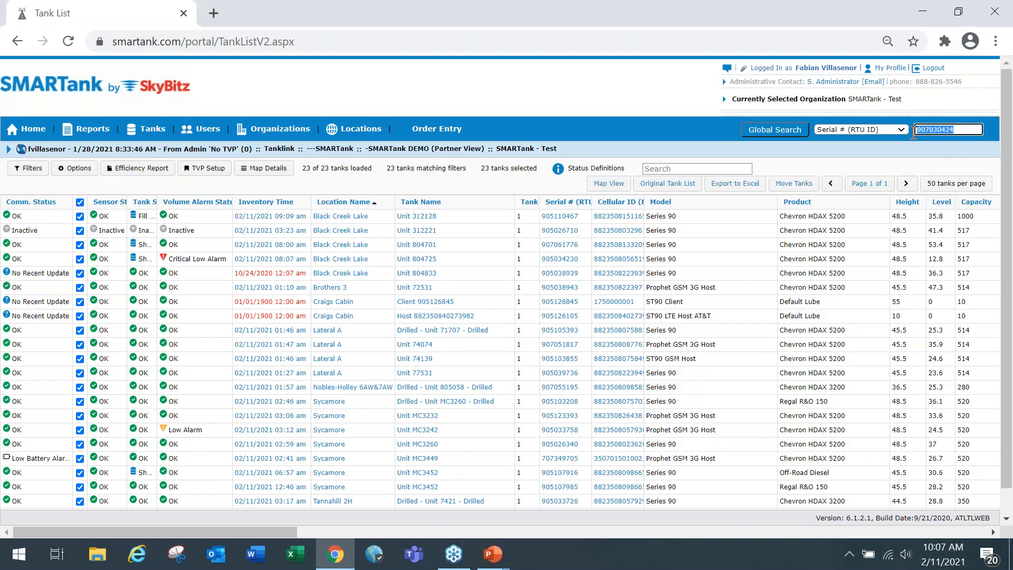
{"action": "key", "text": "BackSpace"}
{"action": "left_click", "coordinate": [902, 133]}
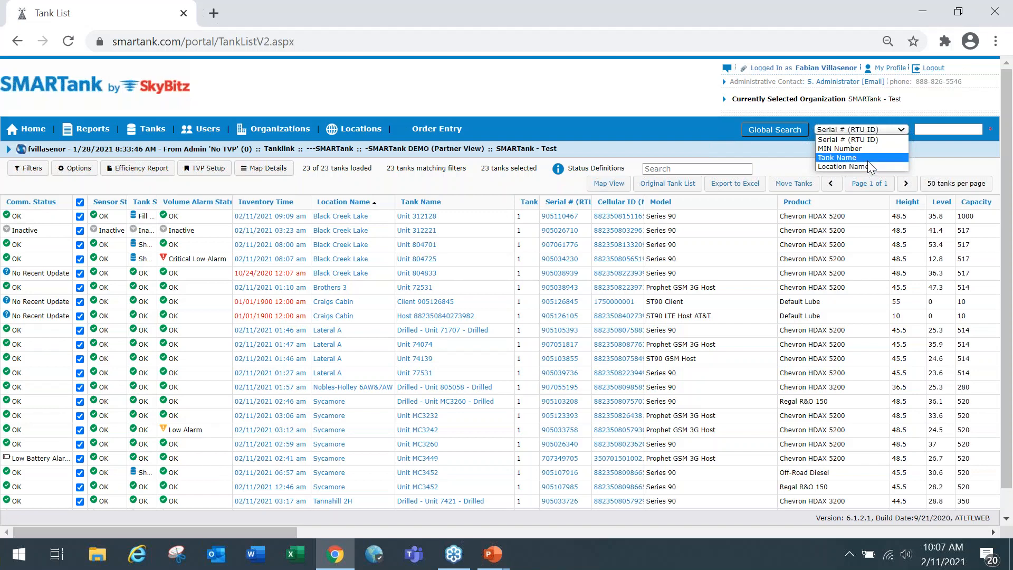
{"action": "left_click", "coordinate": [884, 139]}
{"action": "left_click", "coordinate": [927, 129]}
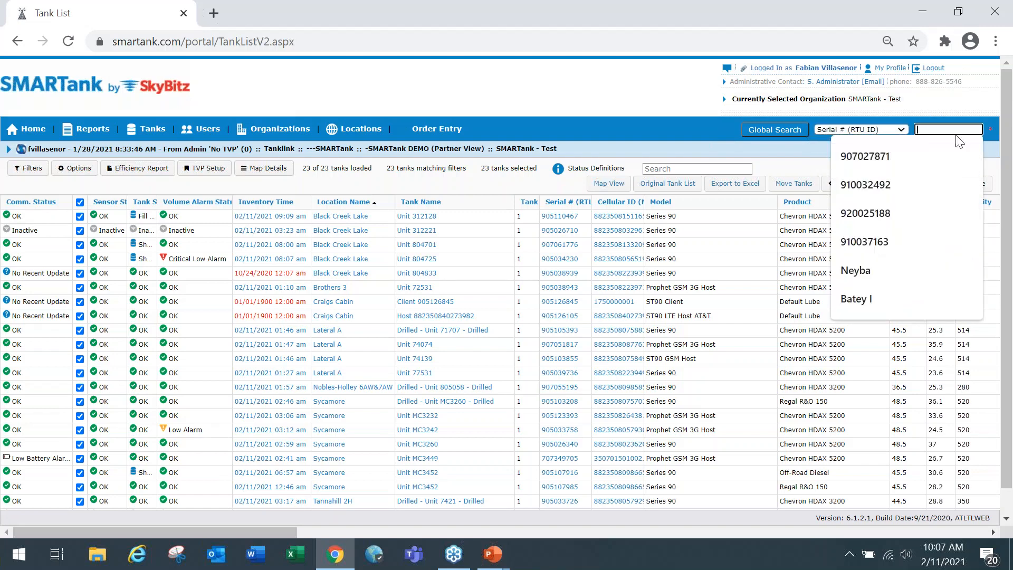
{"action": "type", "text": "907030"}
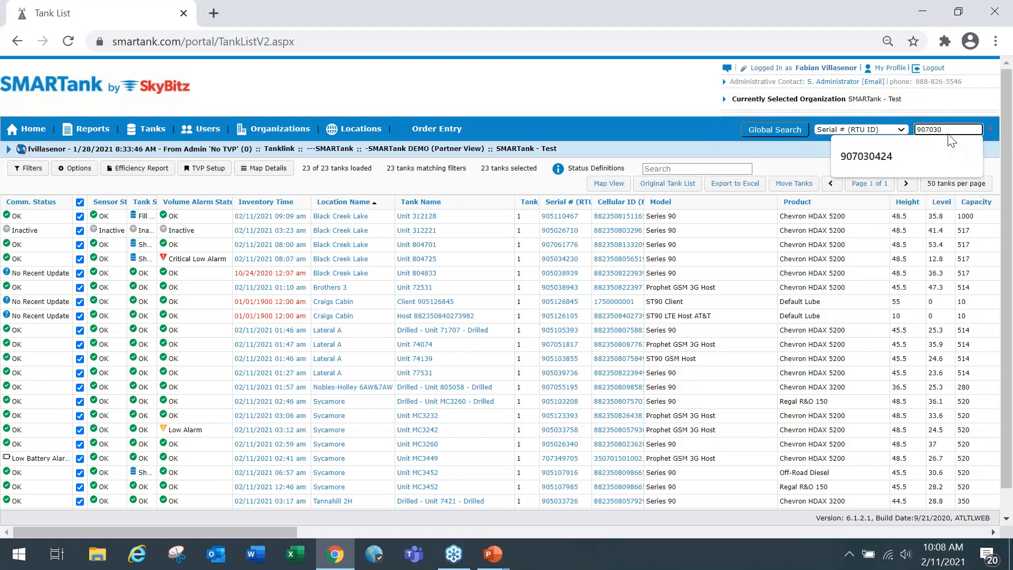
{"action": "left_click", "coordinate": [860, 159]}
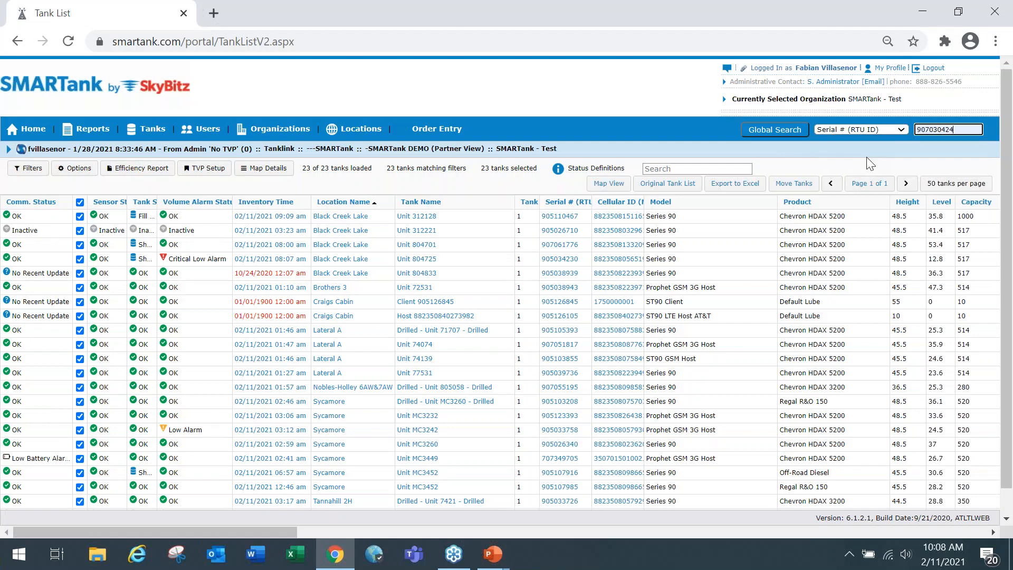
{"action": "left_click", "coordinate": [777, 136]}
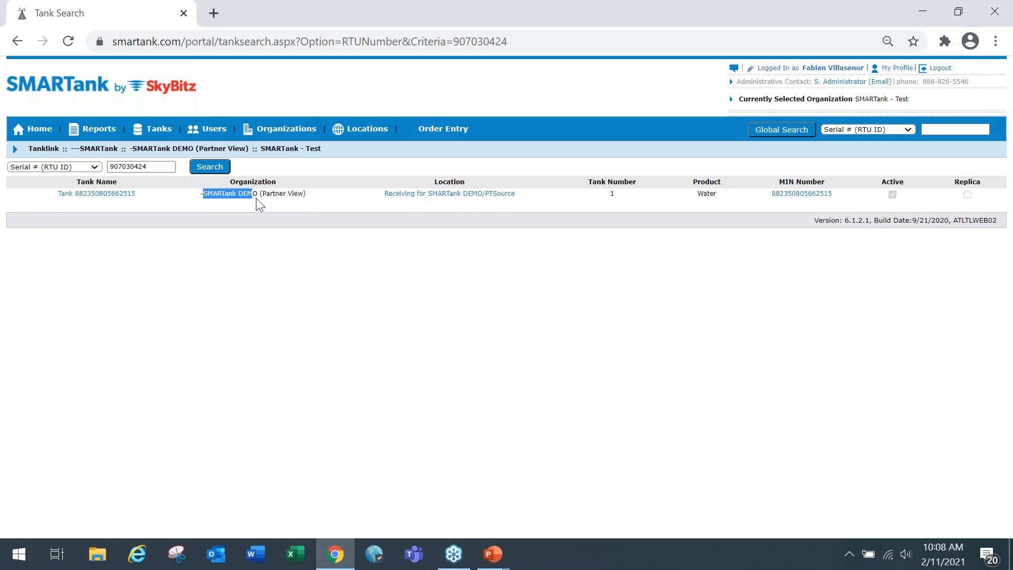
Check the found tank's location, open its details and examine the tank status, tank level, signal strength and battery level
{"action": "left_click", "coordinate": [383, 201]}
{"action": "left_click_drag", "start_coordinate": [382, 198], "coordinate": [499, 201]}
{"action": "left_click", "coordinate": [500, 201]}
{"action": "left_click", "coordinate": [98, 194]}
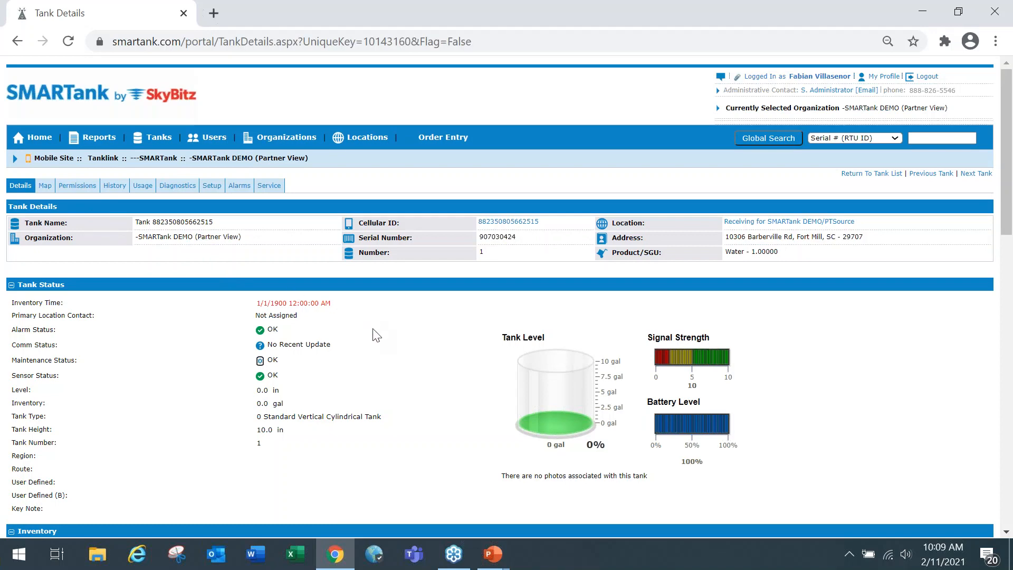
{"action": "scroll", "coordinate": [373, 334], "scroll_direction": "down", "scroll_amount": 1}
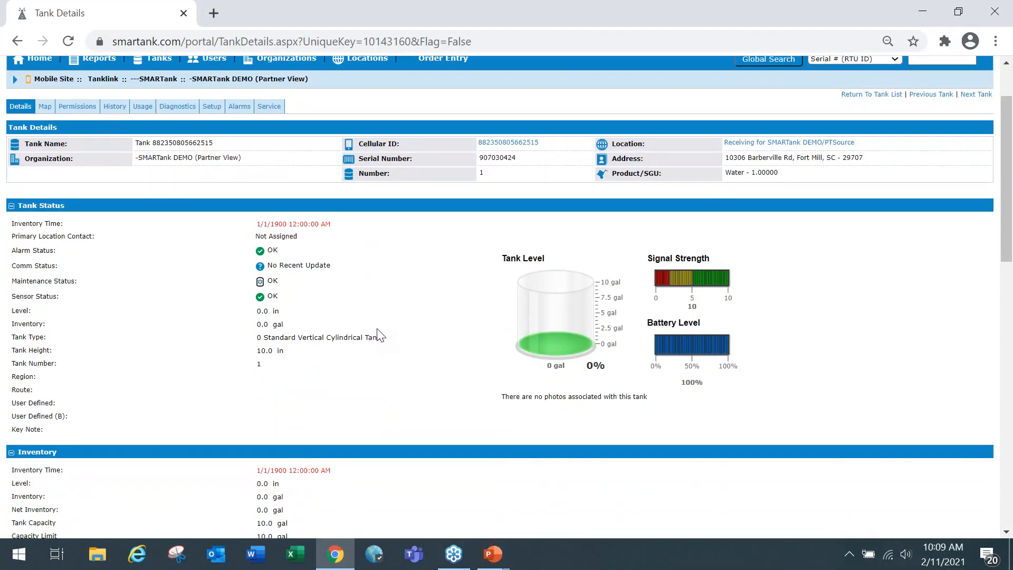
{"action": "scroll", "coordinate": [381, 336], "scroll_direction": "down", "scroll_amount": 1}
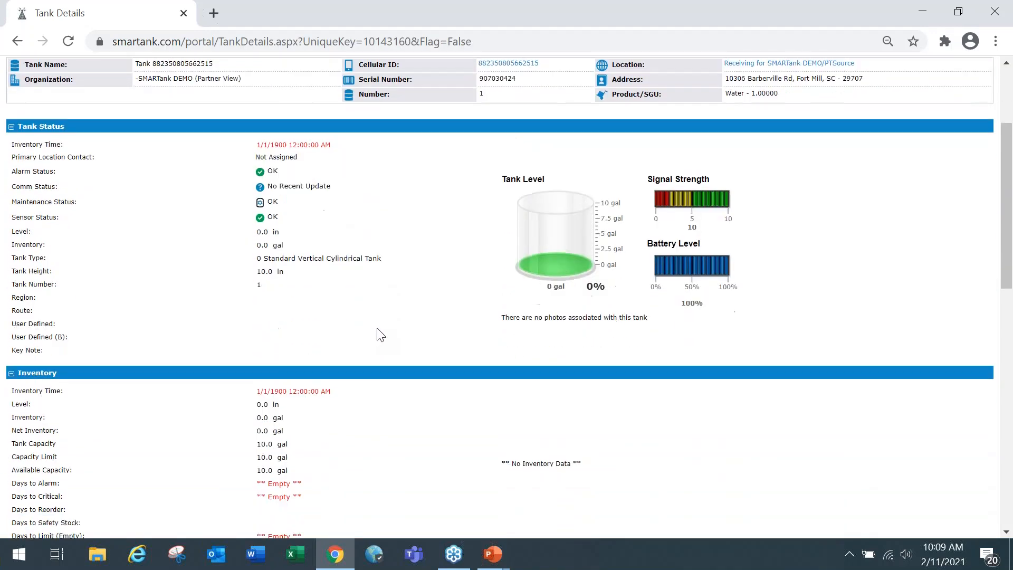
{"action": "scroll", "coordinate": [383, 334], "scroll_direction": "up", "scroll_amount": 1}
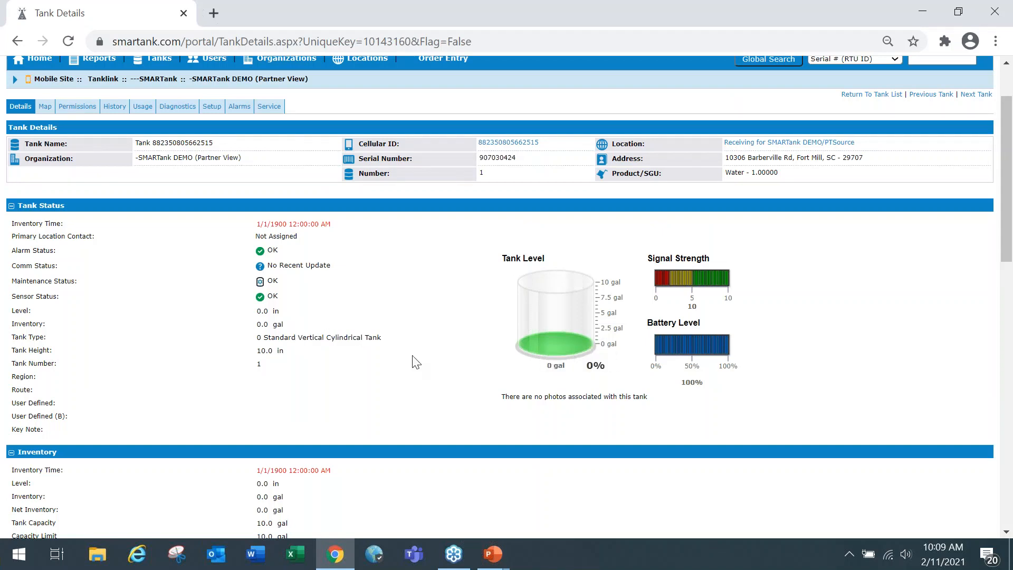
{"action": "mouse_move", "coordinate": [683, 285]}
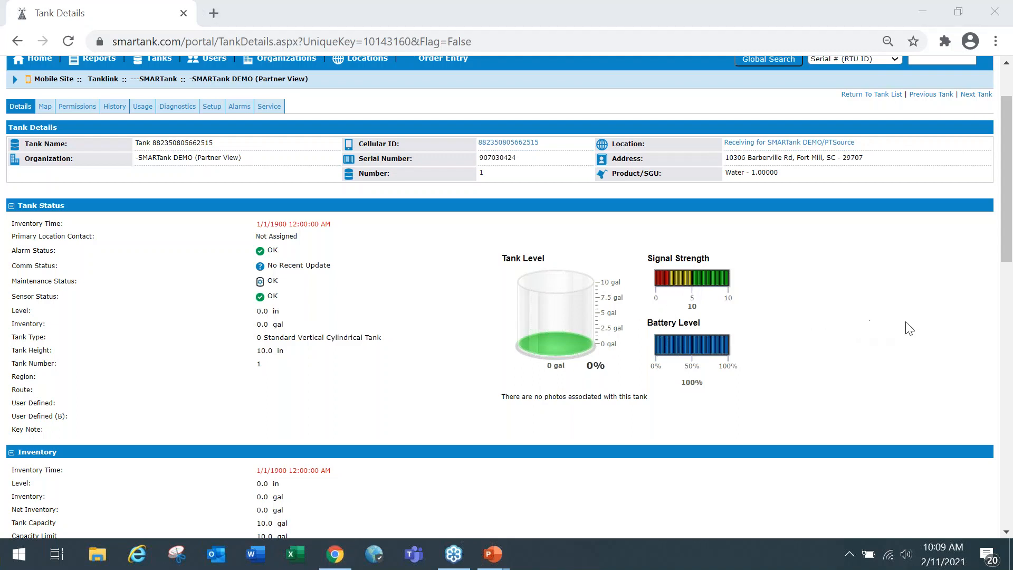
{"action": "mouse_move", "coordinate": [524, 290]}
{"action": "scroll", "coordinate": [427, 266], "scroll_direction": "up", "scroll_amount": 2}
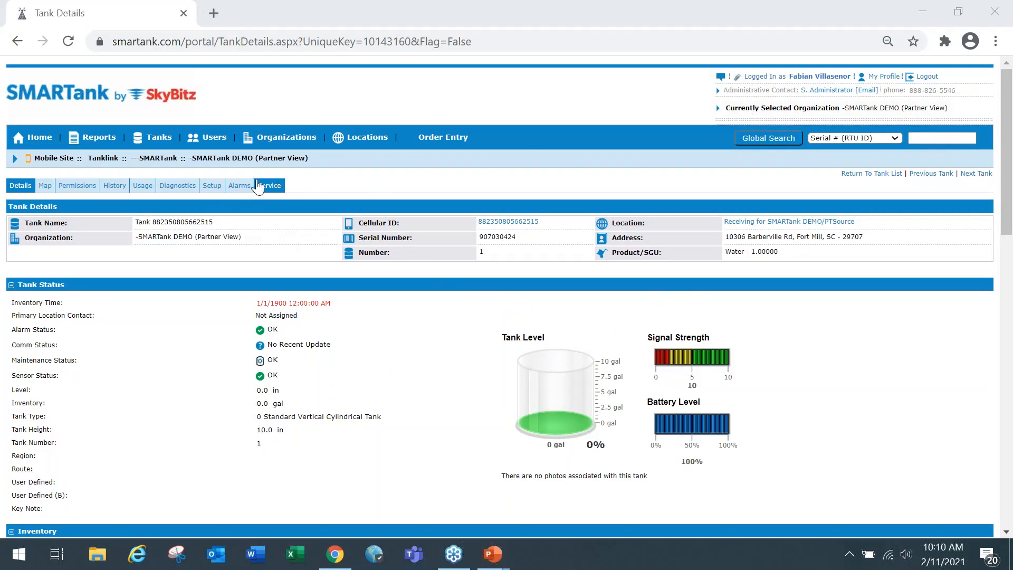
Open the organization's tank list and filter it by serial number 907030424
{"action": "left_click", "coordinate": [159, 141]}
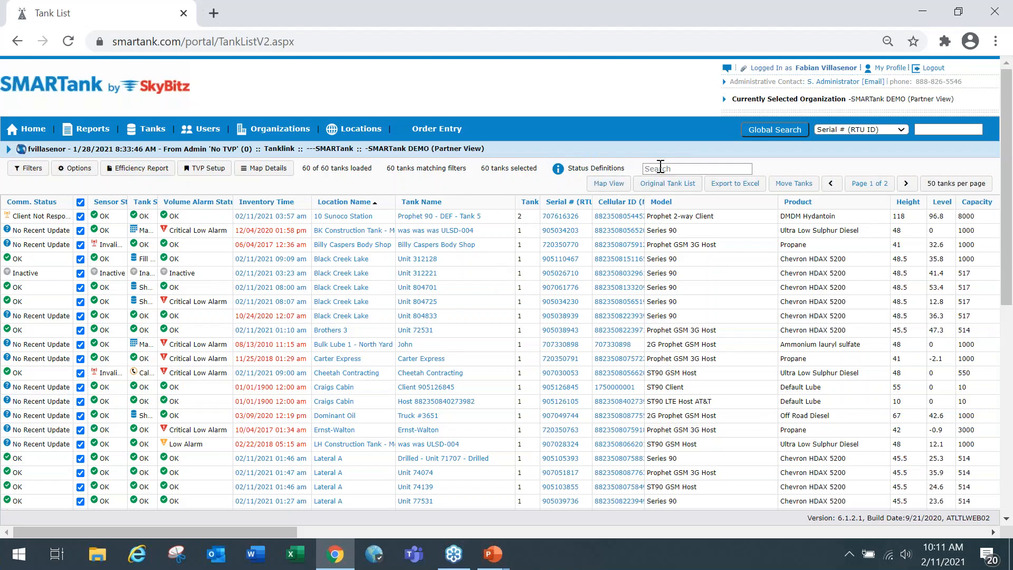
{"action": "scroll", "coordinate": [483, 235], "scroll_direction": "down", "scroll_amount": 5}
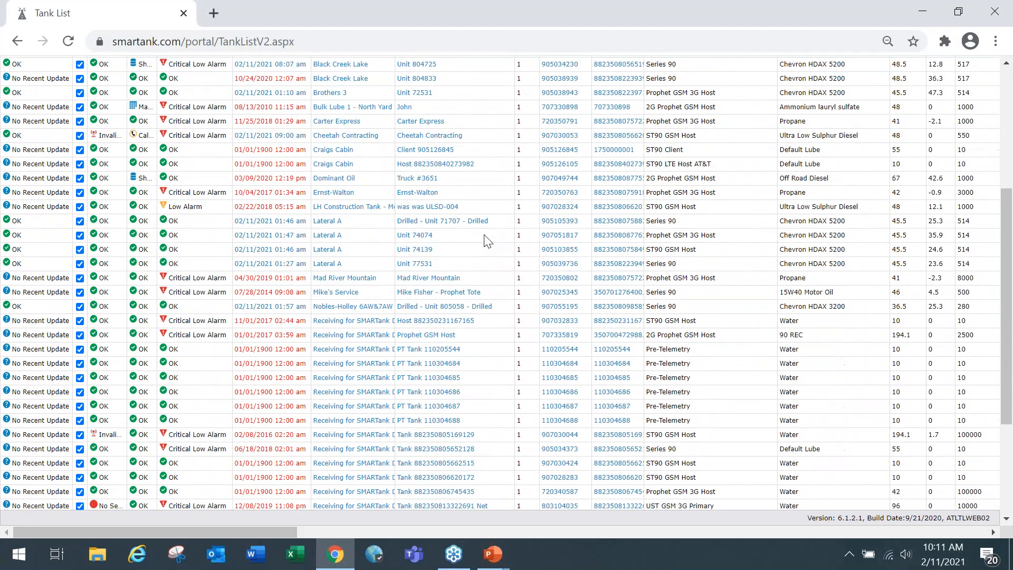
{"action": "scroll", "coordinate": [486, 241], "scroll_direction": "down", "scroll_amount": 4}
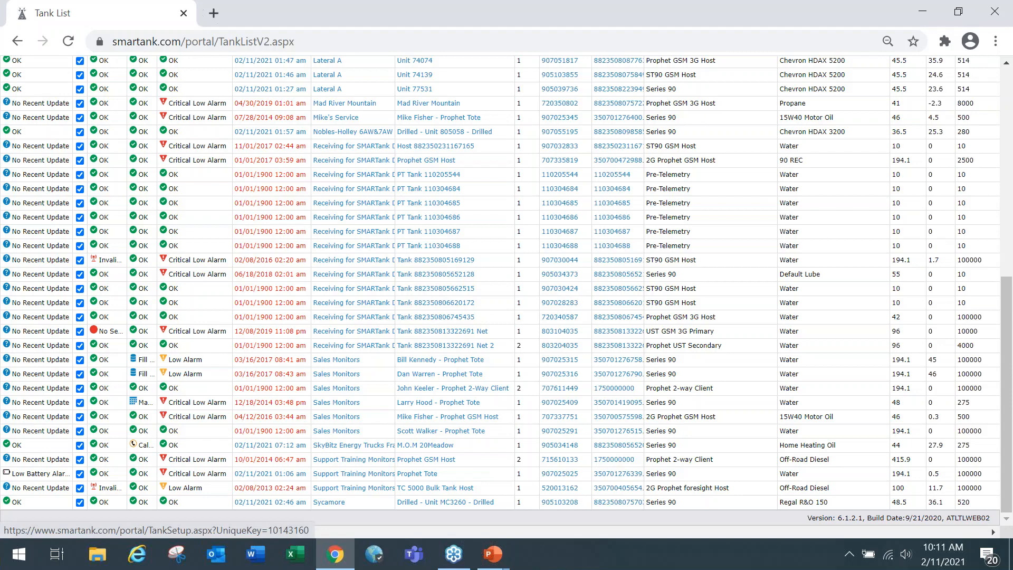
{"action": "scroll", "coordinate": [579, 298], "scroll_direction": "up", "scroll_amount": 6}
{"action": "scroll", "coordinate": [660, 190], "scroll_direction": "up", "scroll_amount": 2}
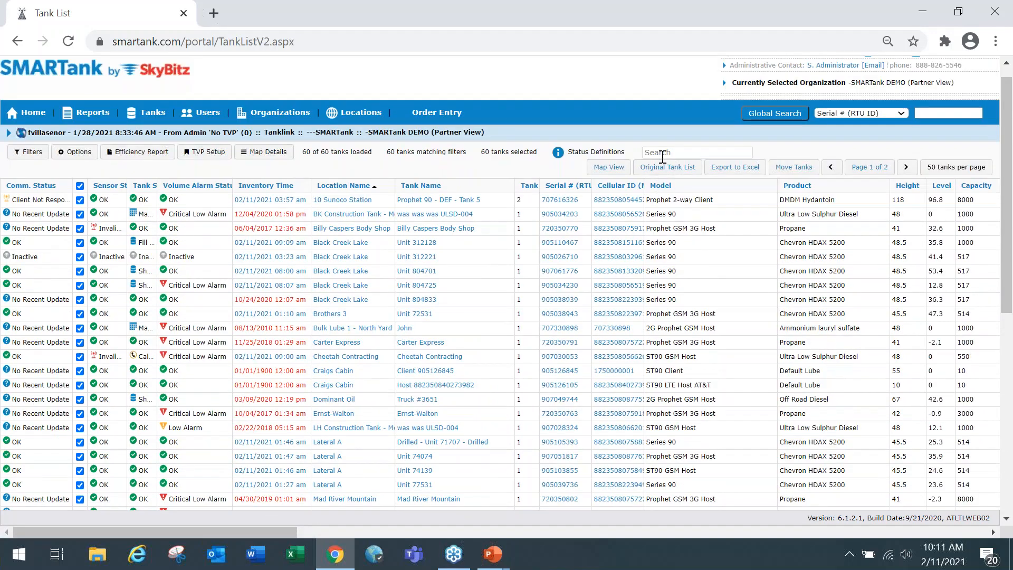
{"action": "left_click", "coordinate": [673, 75]}
{"action": "type", "text": "9"}
{"action": "type", "text": "07030424"}
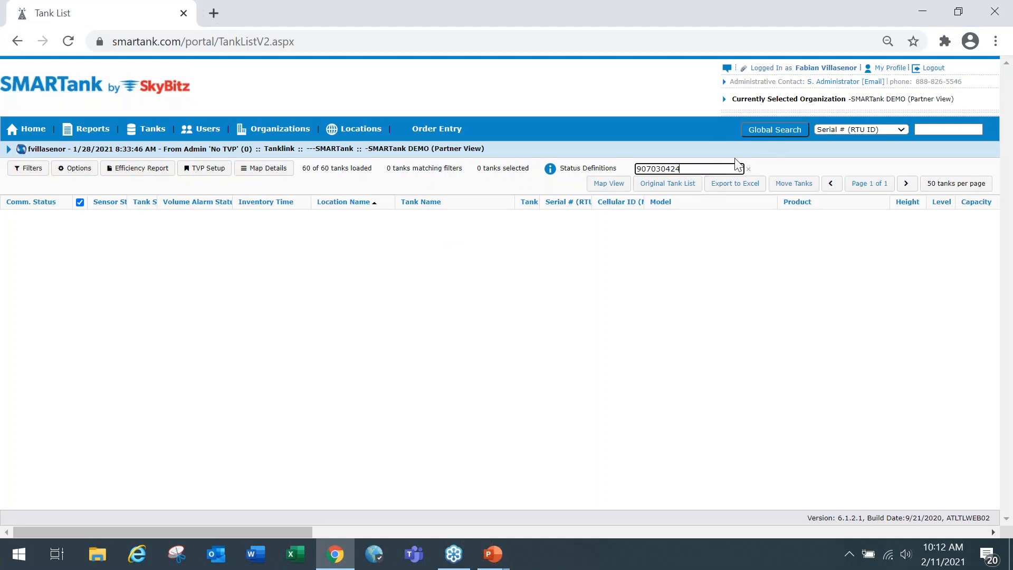
Clear the serial number filter from the tank list
{"action": "key", "text": "BackSpace"}
{"action": "key", "text": "BackSpace"}
{"action": "key", "text": "BackSpace"}
{"action": "key", "text": "BackSpace"}
{"action": "key", "text": "BackSpace"}
{"action": "key", "text": "BackSpace"}
{"action": "key", "text": "BackSpace"}
{"action": "key", "text": "BackSpace"}
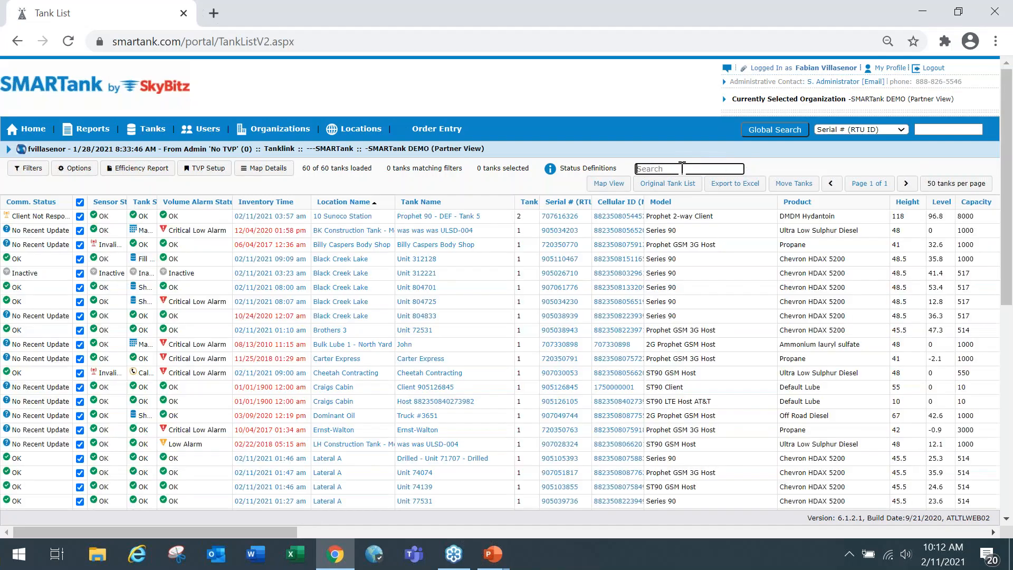
Search globally by Serial # (RTU ID) for 907030424 and open the matching tank's details
{"action": "left_click", "coordinate": [936, 128]}
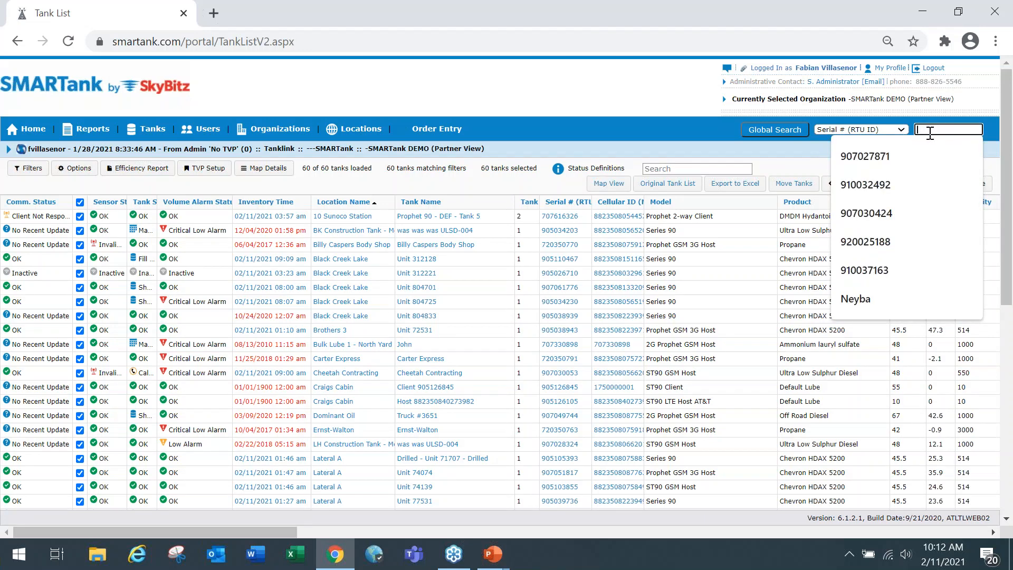
{"action": "left_click", "coordinate": [895, 210]}
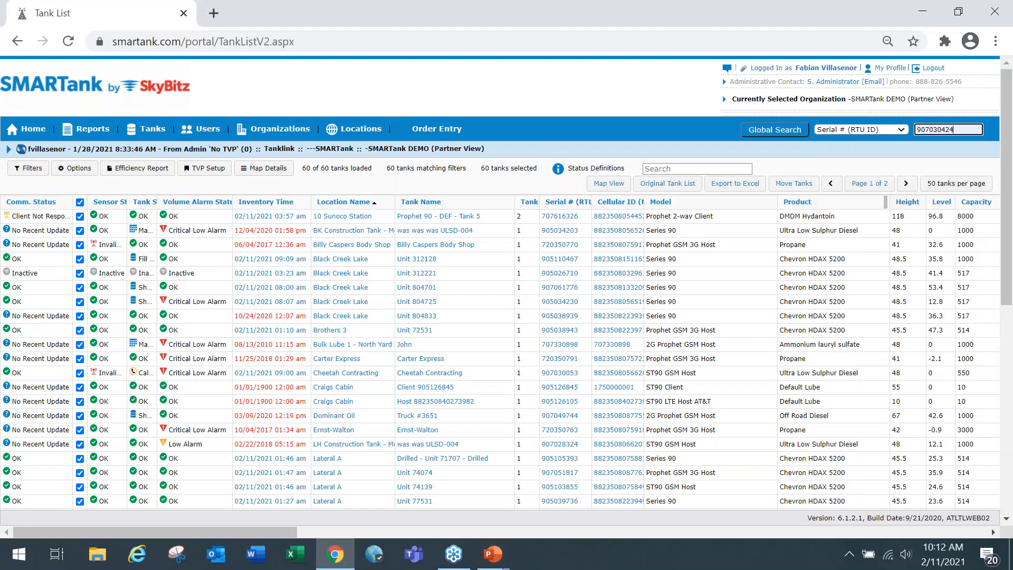
{"action": "left_click", "coordinate": [785, 133]}
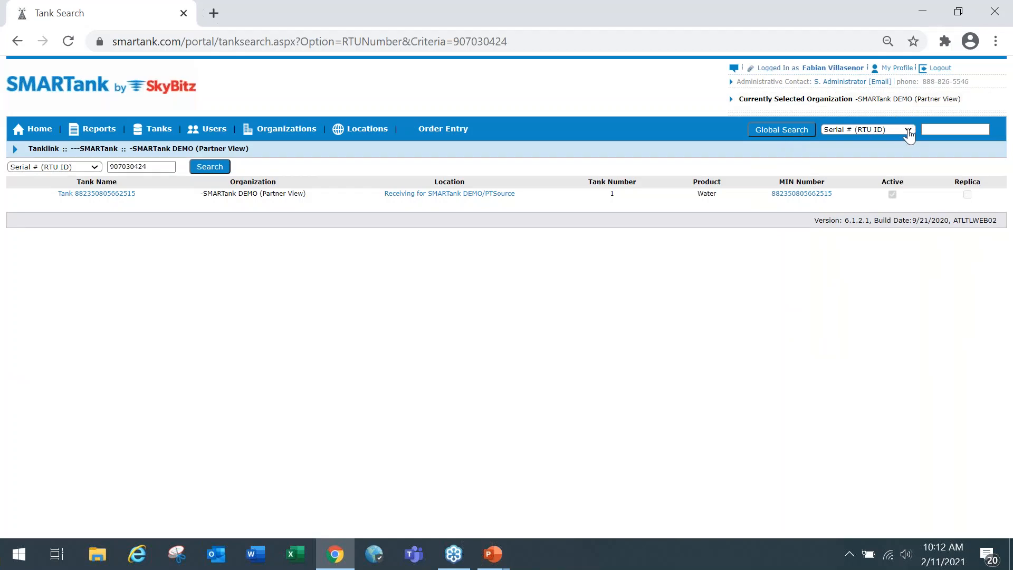
{"action": "left_click", "coordinate": [124, 196]}
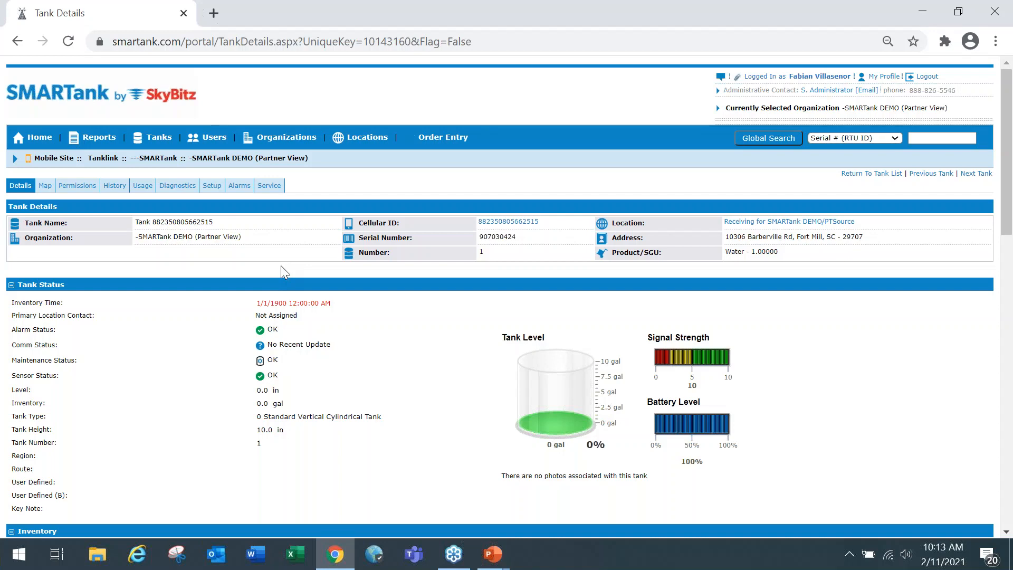
Open the tank's setup page and check the inventory time in its current readings
{"action": "left_click", "coordinate": [212, 190]}
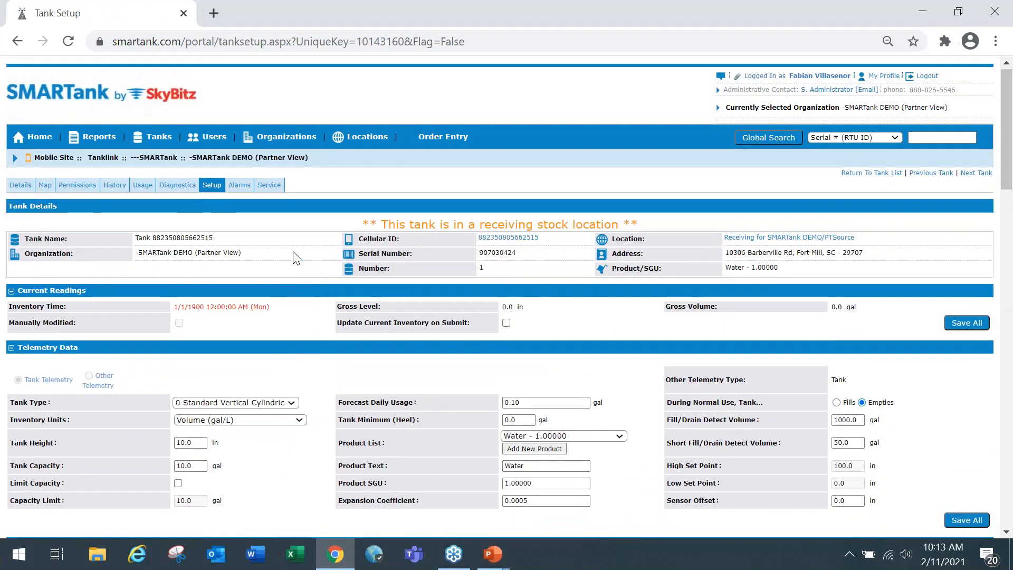
{"action": "scroll", "coordinate": [296, 257], "scroll_direction": "down", "scroll_amount": 2}
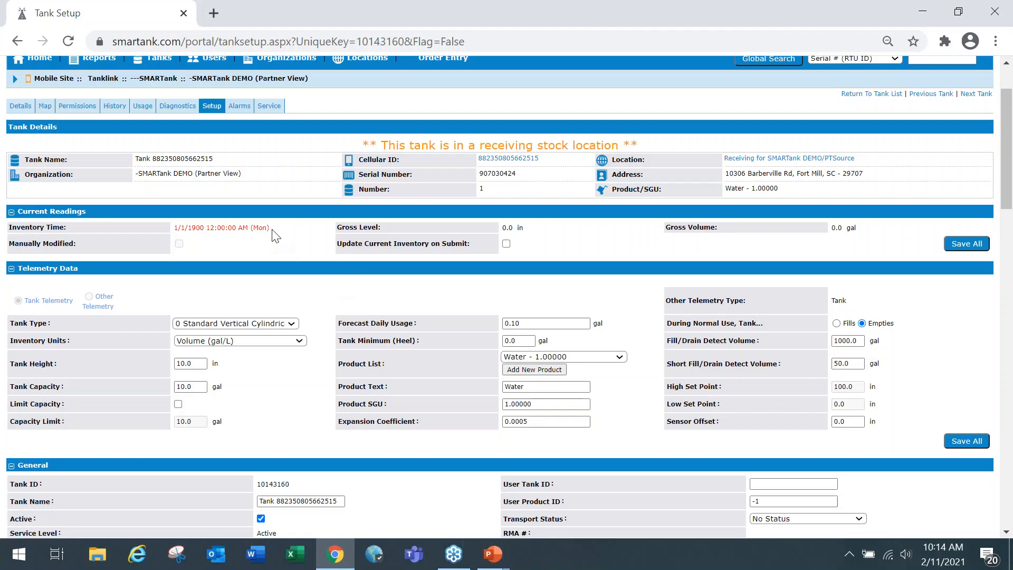
{"action": "left_click_drag", "start_coordinate": [270, 228], "coordinate": [173, 226]}
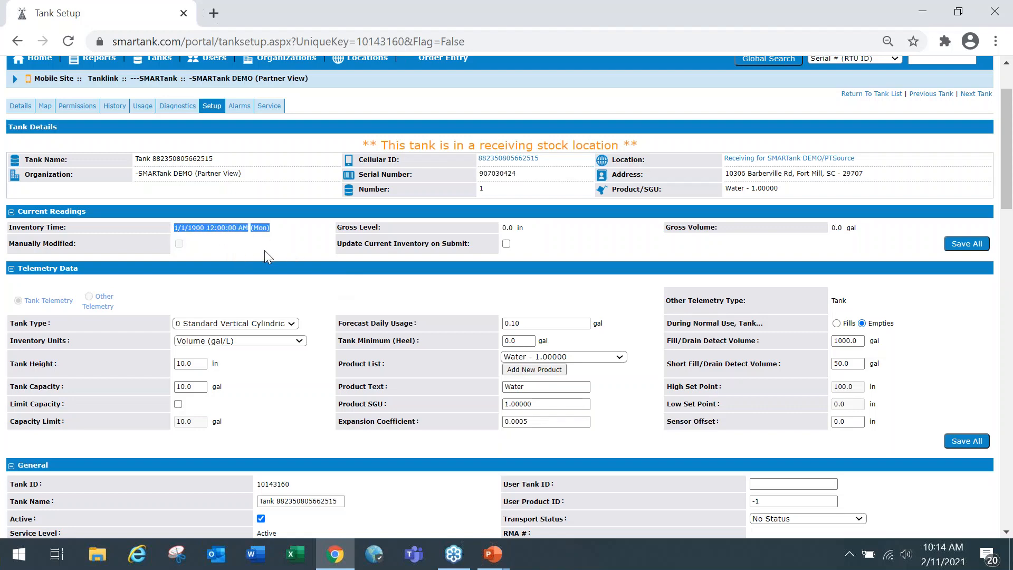
{"action": "scroll", "coordinate": [267, 253], "scroll_direction": "up", "scroll_amount": 1}
{"action": "scroll", "coordinate": [270, 252], "scroll_direction": "down", "scroll_amount": 1}
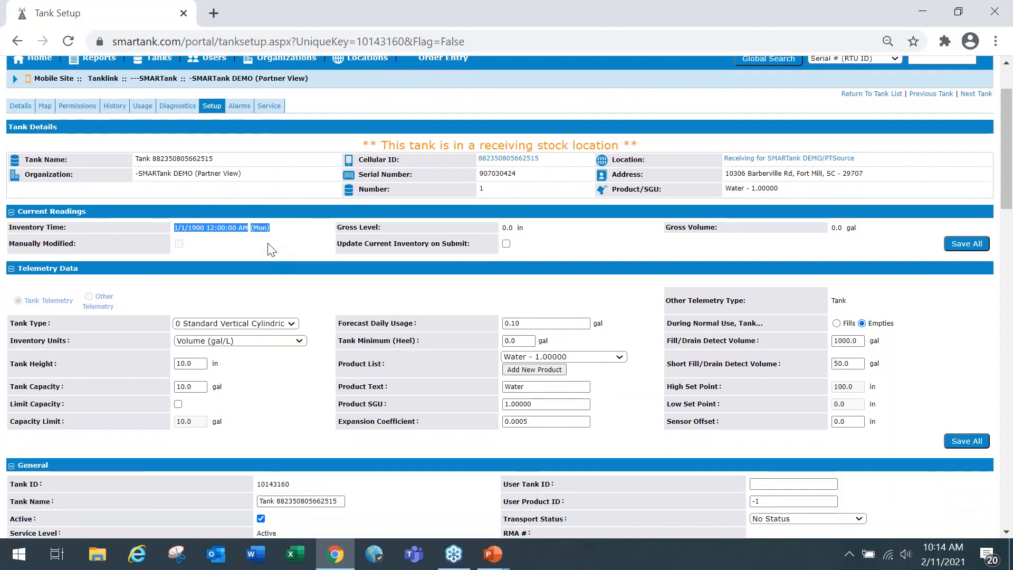
{"action": "left_click", "coordinate": [273, 241]}
{"action": "scroll", "coordinate": [287, 243], "scroll_direction": "up", "scroll_amount": 1}
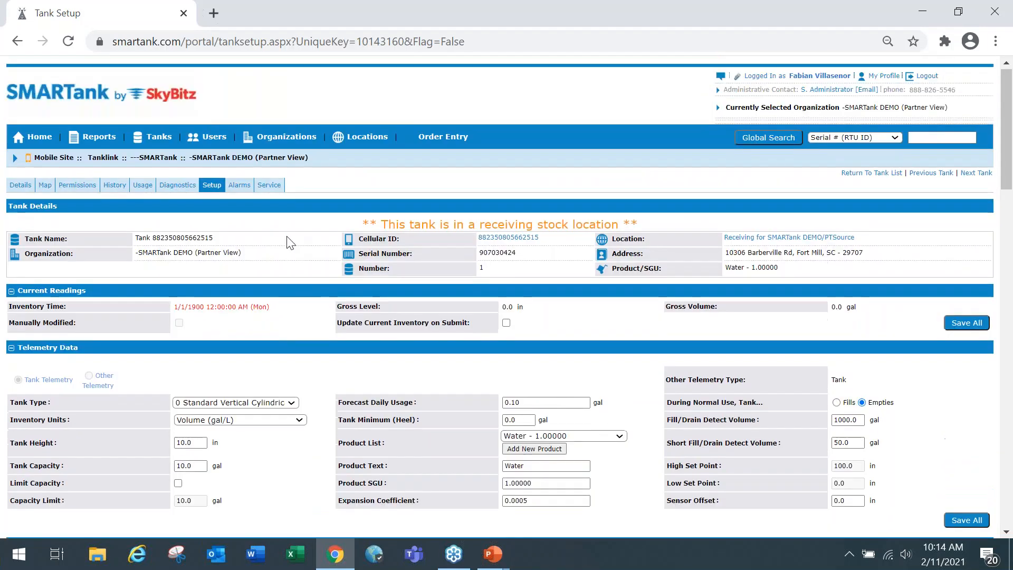
{"action": "scroll", "coordinate": [290, 244], "scroll_direction": "down", "scroll_amount": 1}
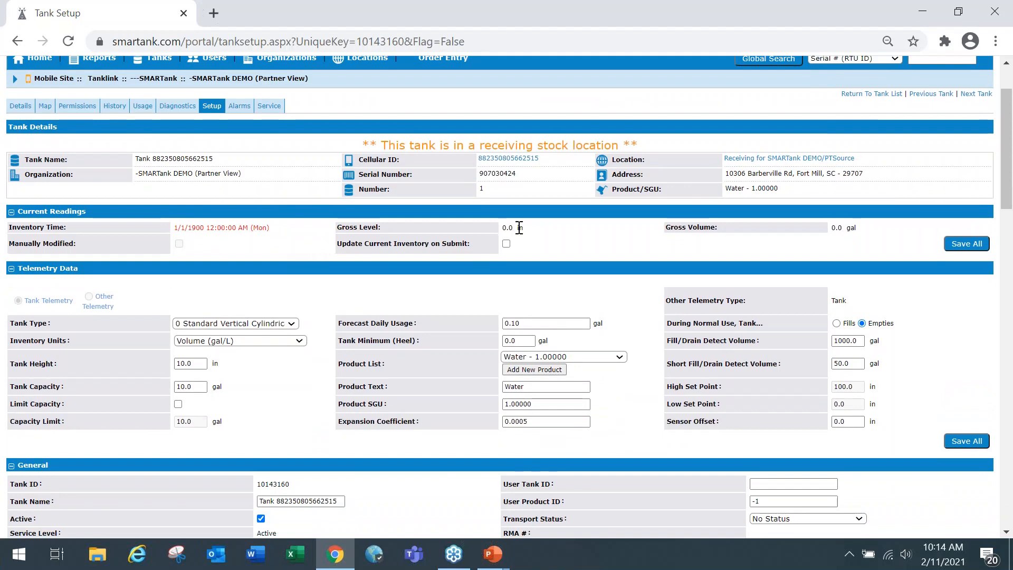
Examine the tank's location, tank name and cellular ID in the tank details
{"action": "left_click_drag", "start_coordinate": [866, 161], "coordinate": [722, 166]}
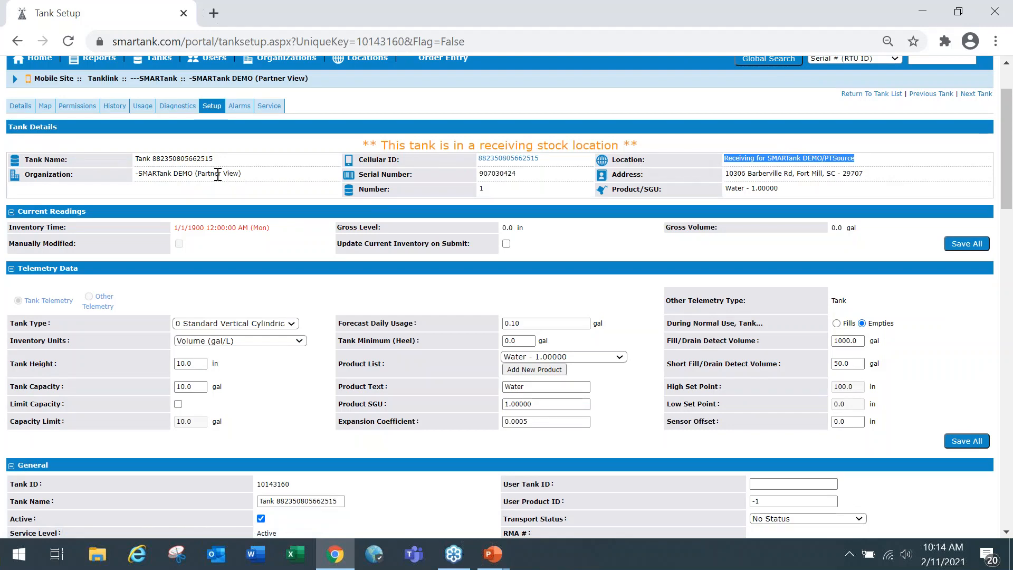
{"action": "left_click_drag", "start_coordinate": [217, 161], "coordinate": [135, 158]}
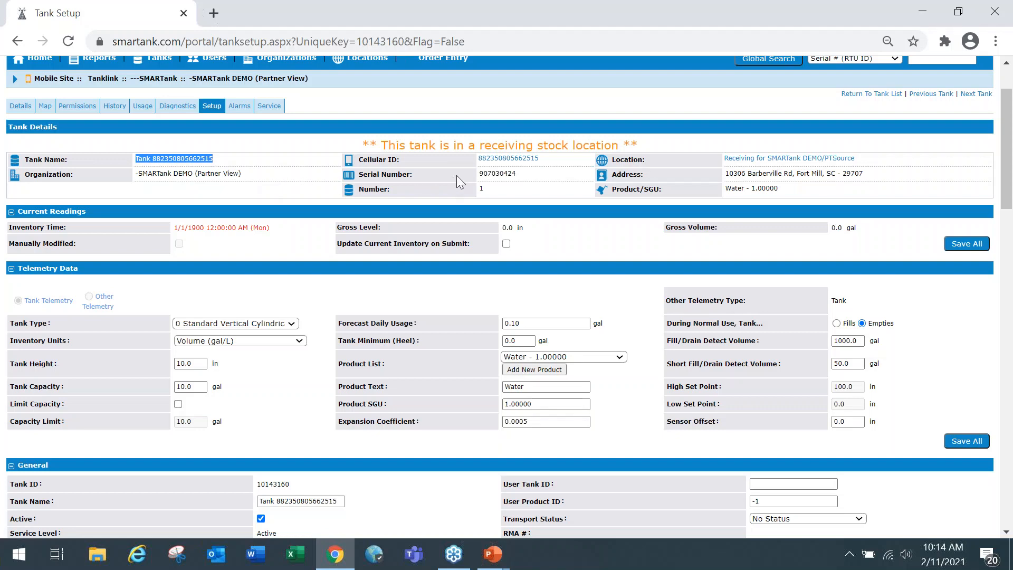
{"action": "left_click", "coordinate": [547, 165]}
{"action": "left_click_drag", "start_coordinate": [547, 166], "coordinate": [470, 160]}
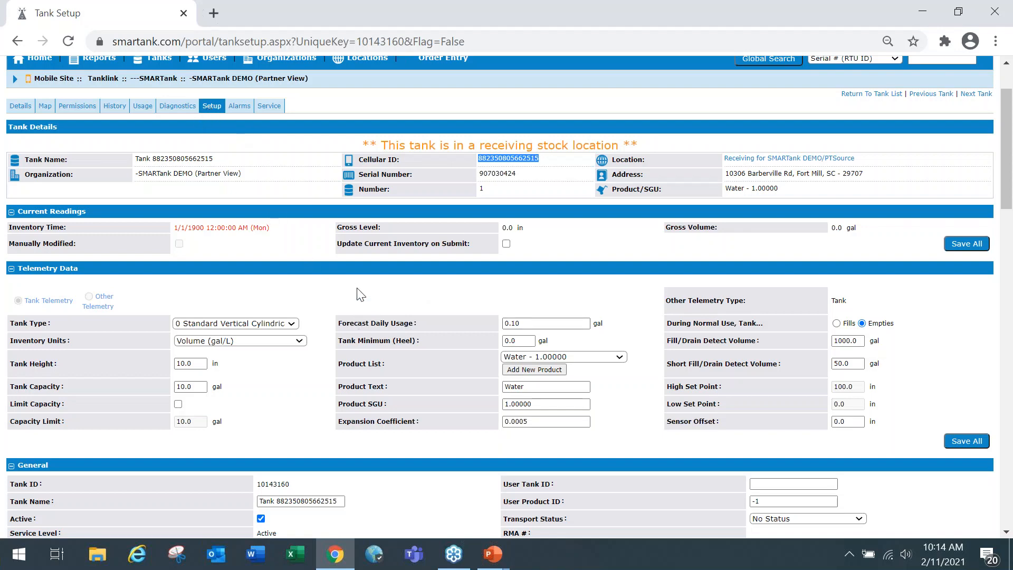
View the tank type options in the telemetry data and set the tank height to 60 in
{"action": "scroll", "coordinate": [332, 248], "scroll_direction": "down", "scroll_amount": 1}
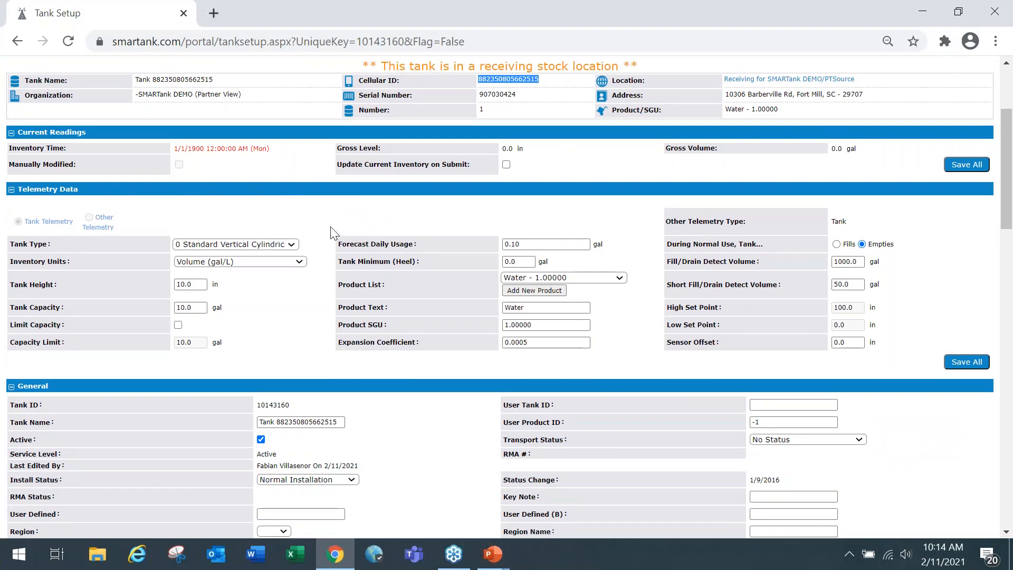
{"action": "left_click", "coordinate": [292, 245]}
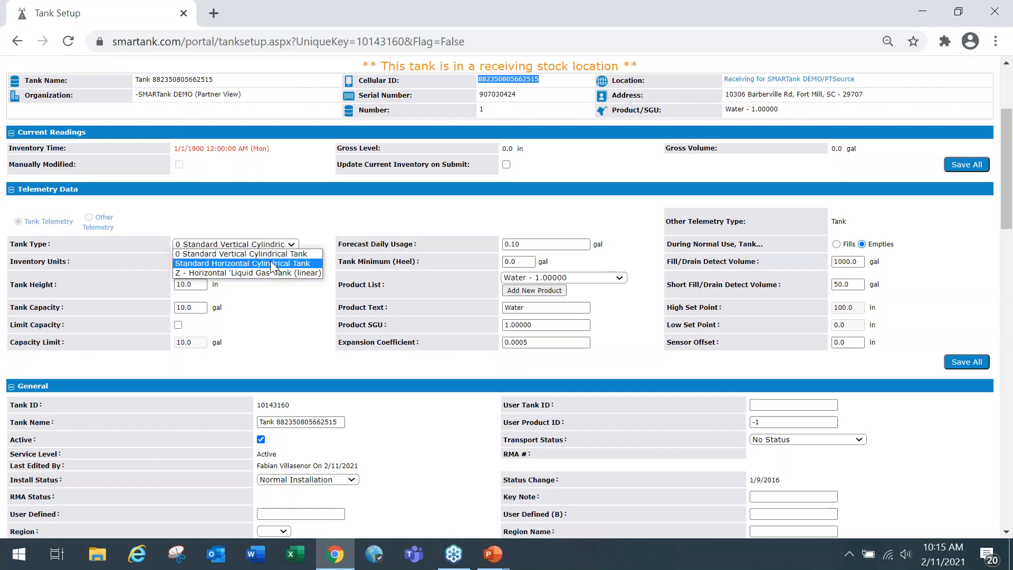
{"action": "left_click", "coordinate": [272, 299]}
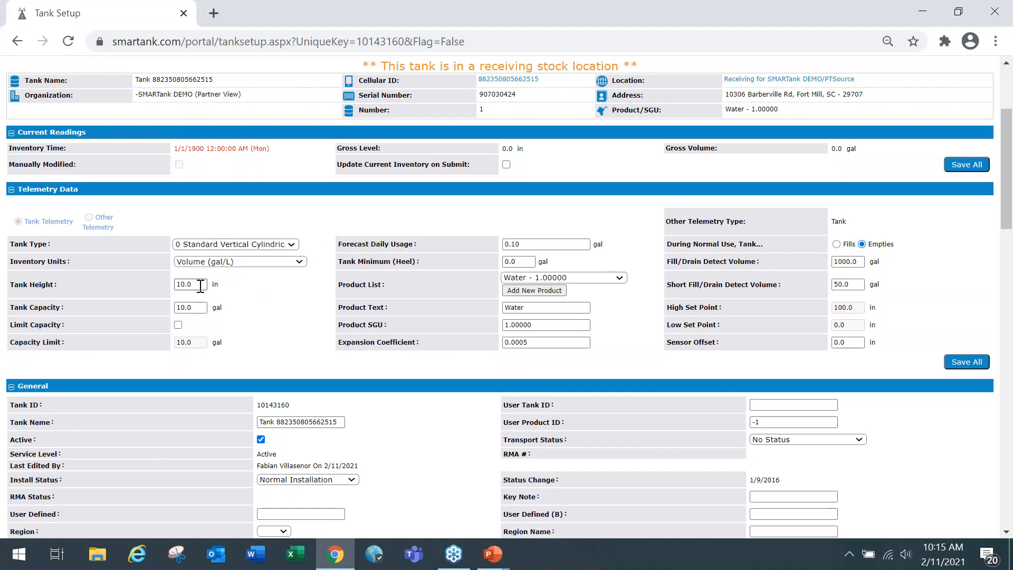
{"action": "left_click_drag", "start_coordinate": [203, 285], "coordinate": [169, 292]}
{"action": "type", "text": "60"}
{"action": "key", "text": "Tab"}
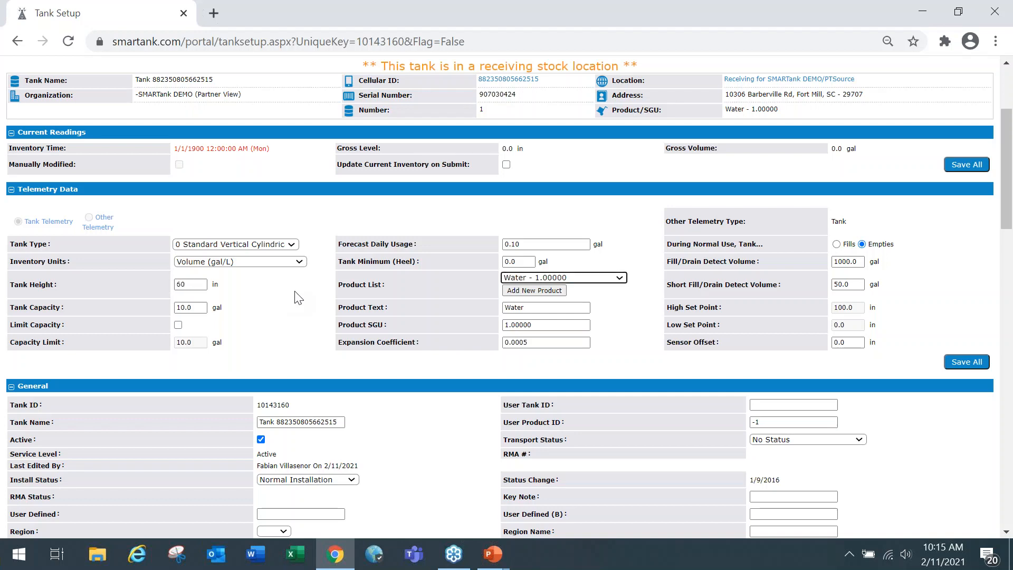
Set the tank capacity to 1000 gal in the telemetry data
{"action": "left_click_drag", "start_coordinate": [191, 308], "coordinate": [141, 312]}
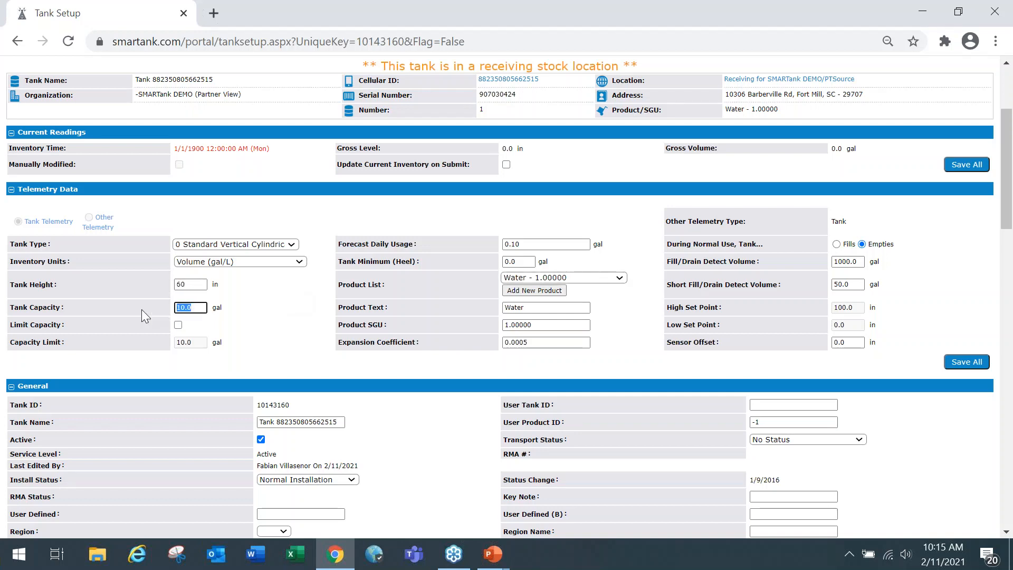
{"action": "type", "text": "100"}
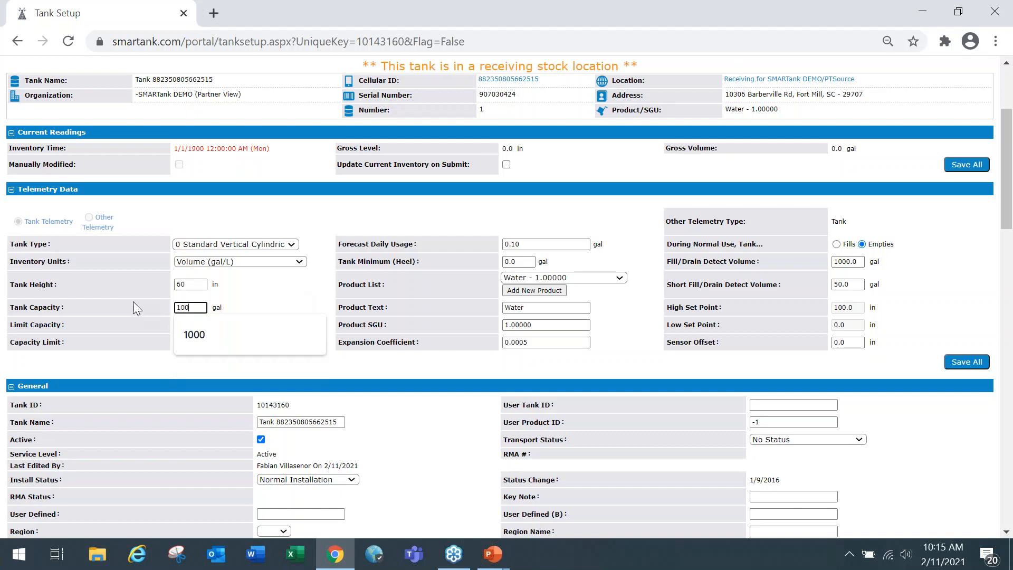
{"action": "type", "text": "0"}
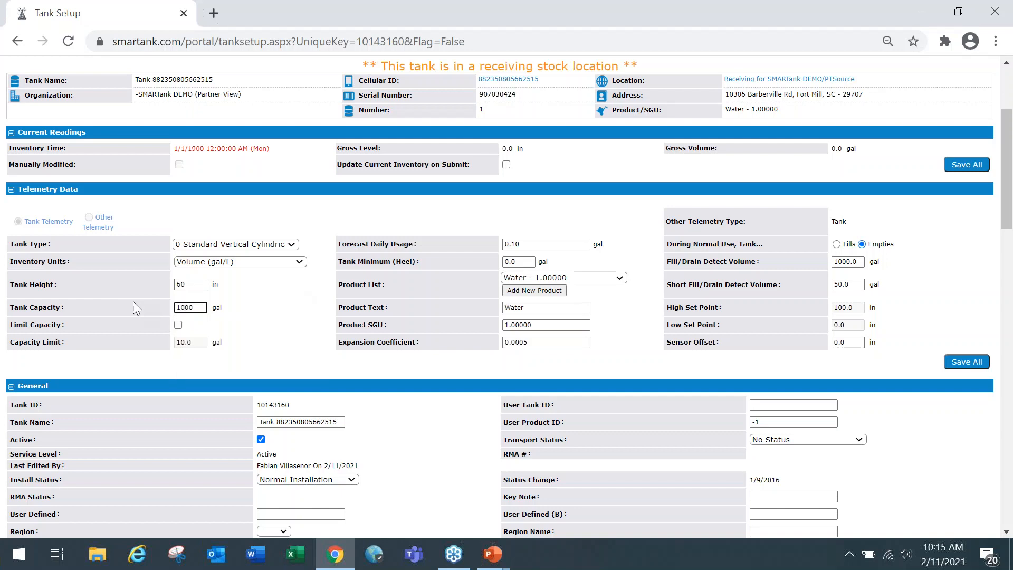
{"action": "key", "text": "Tab"}
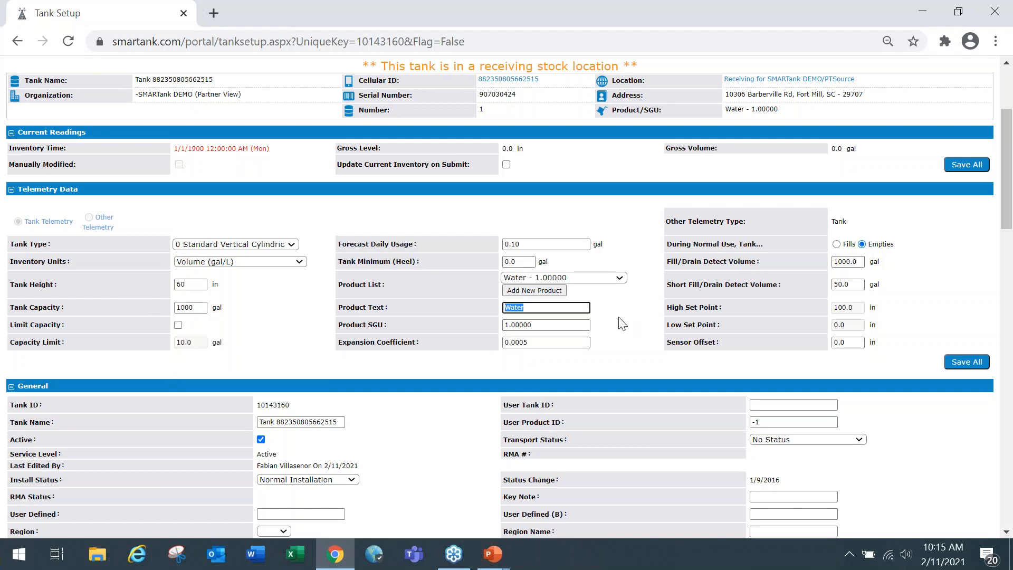
{"action": "left_click", "coordinate": [932, 319]}
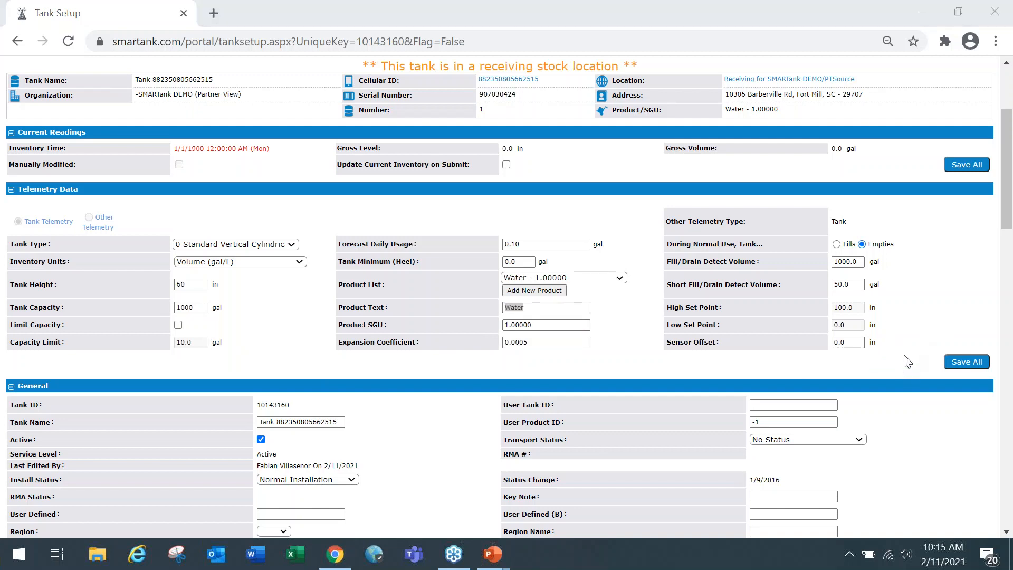
View the product list options and set the product text to 10W30
{"action": "left_click", "coordinate": [623, 280]}
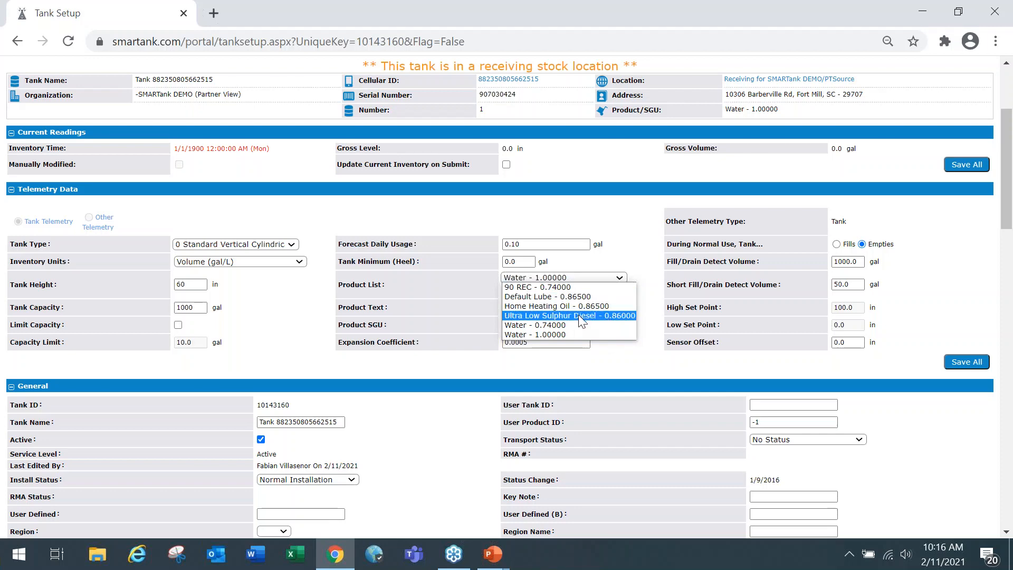
{"action": "left_click", "coordinate": [614, 354]}
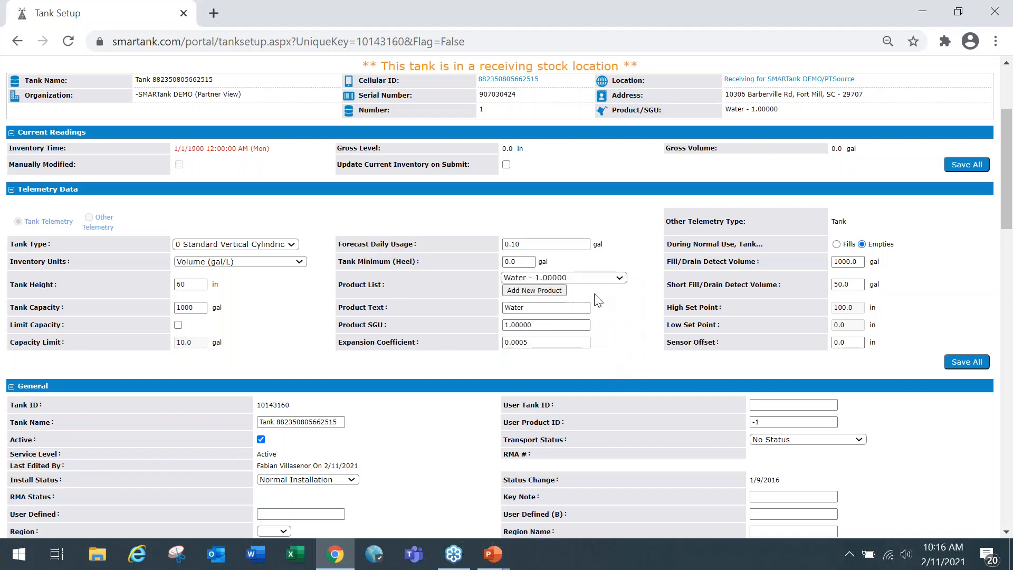
{"action": "left_click_drag", "start_coordinate": [537, 310], "coordinate": [506, 309]}
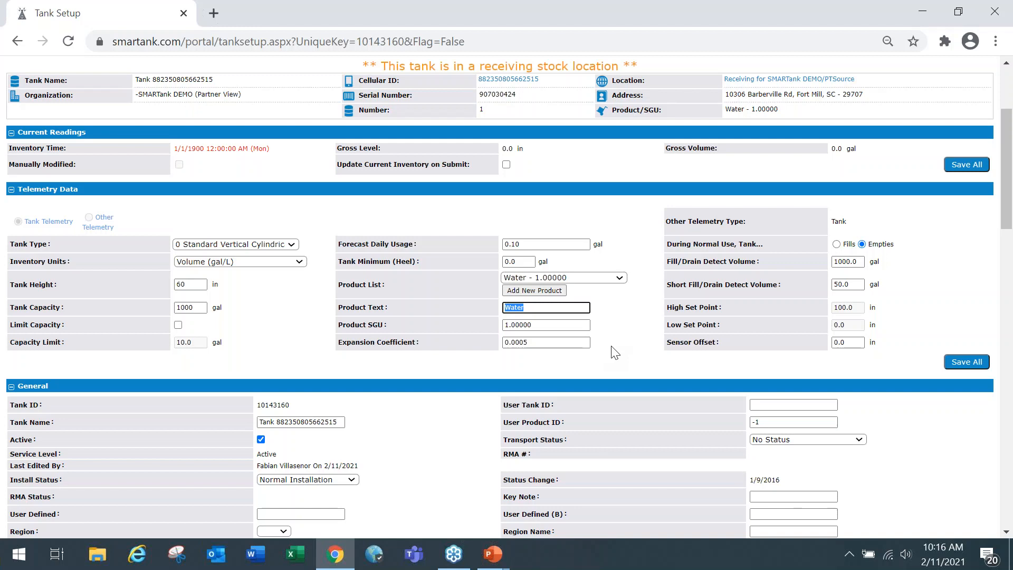
{"action": "type", "text": "10W3"}
{"action": "key", "text": "Tab"}
{"action": "key", "text": "Tab"}
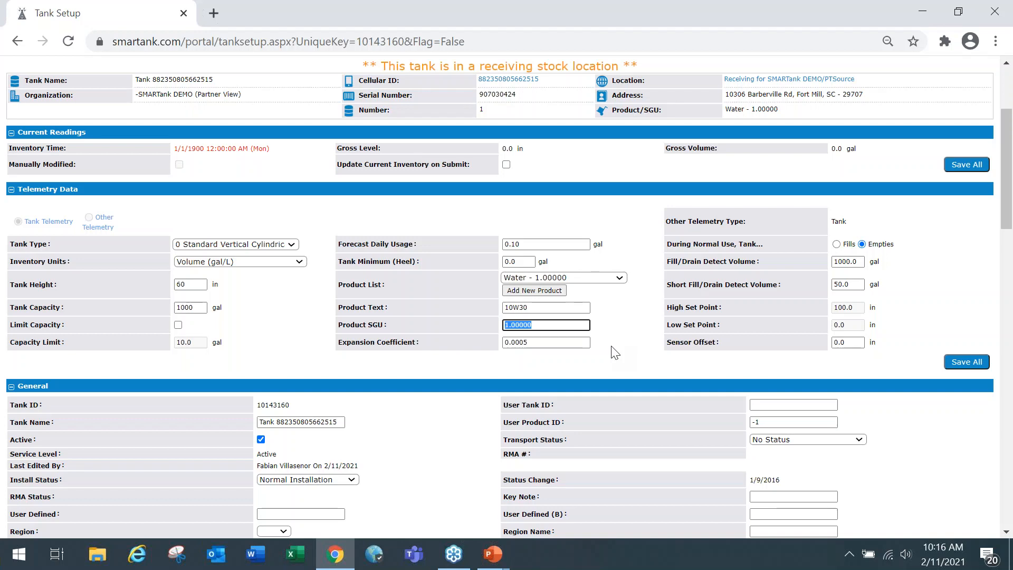
Set the product SGU to .88
{"action": "type", "text": ".8"}
{"action": "key", "text": "Tab"}
{"action": "key", "text": "Tab"}
{"action": "key", "text": "Tab"}
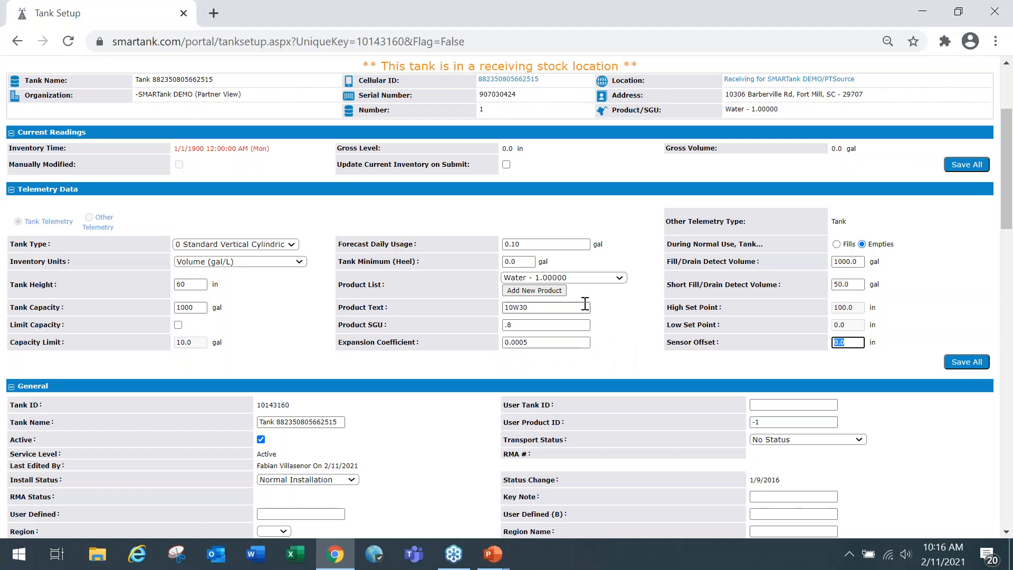
{"action": "left_click", "coordinate": [532, 323]}
{"action": "type", "text": "8"}
{"action": "key", "text": "Tab"}
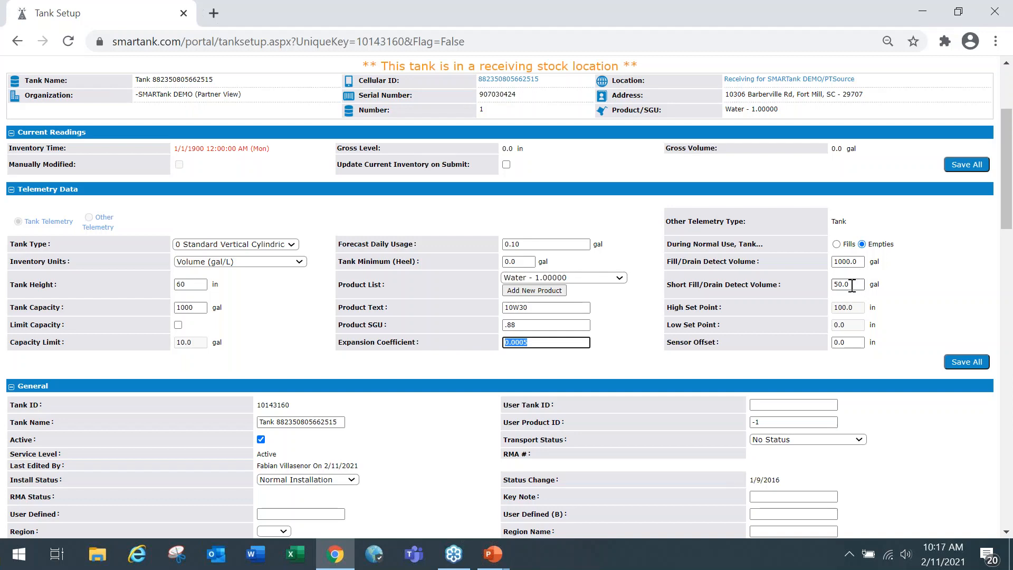
Set the fill/drain detect volume to 500 gal
{"action": "left_click", "coordinate": [855, 284]}
{"action": "left_click_drag", "start_coordinate": [855, 284], "coordinate": [817, 283]}
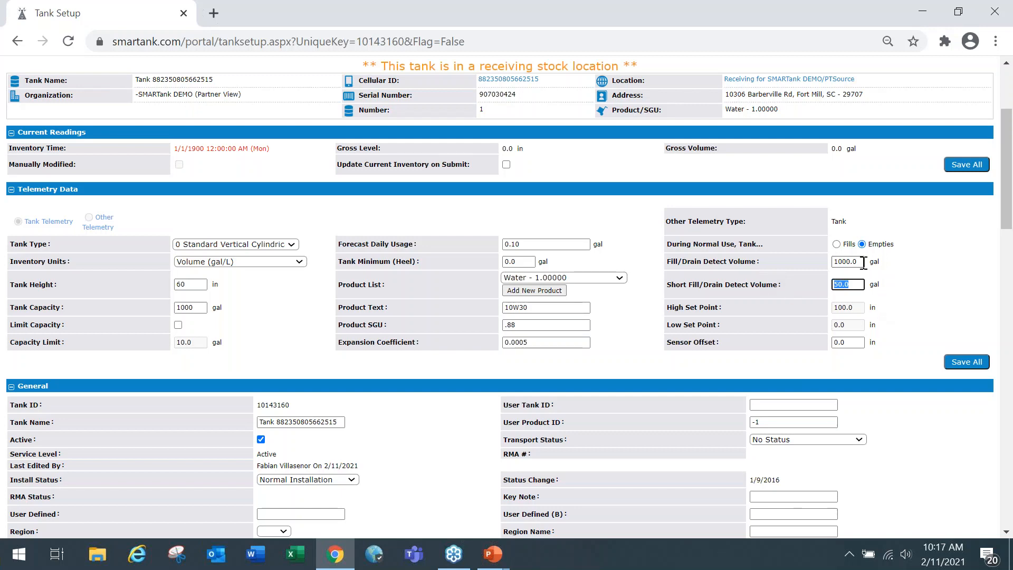
{"action": "left_click_drag", "start_coordinate": [865, 263], "coordinate": [833, 262]}
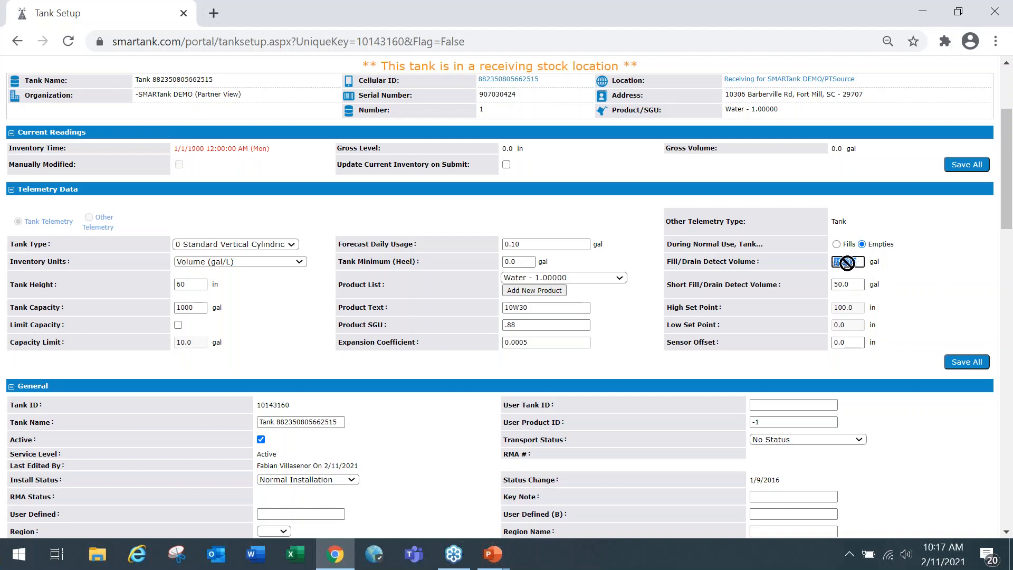
{"action": "type", "text": "500"}
{"action": "key", "text": "Tab"}
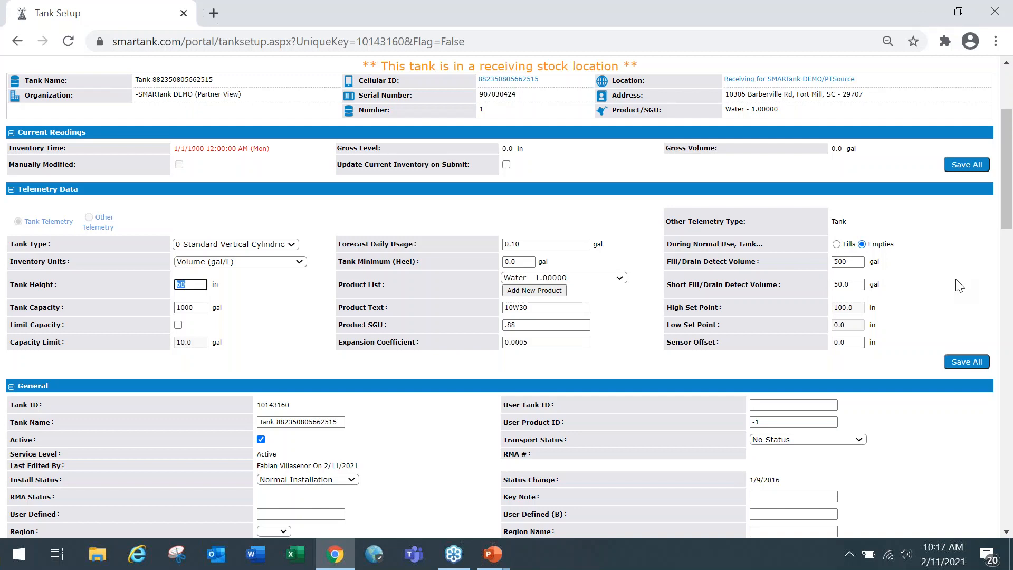
Set the short fill/drain detect volume to 100 gal
{"action": "left_click", "coordinate": [861, 286]}
{"action": "double_click", "coordinate": [863, 286]}
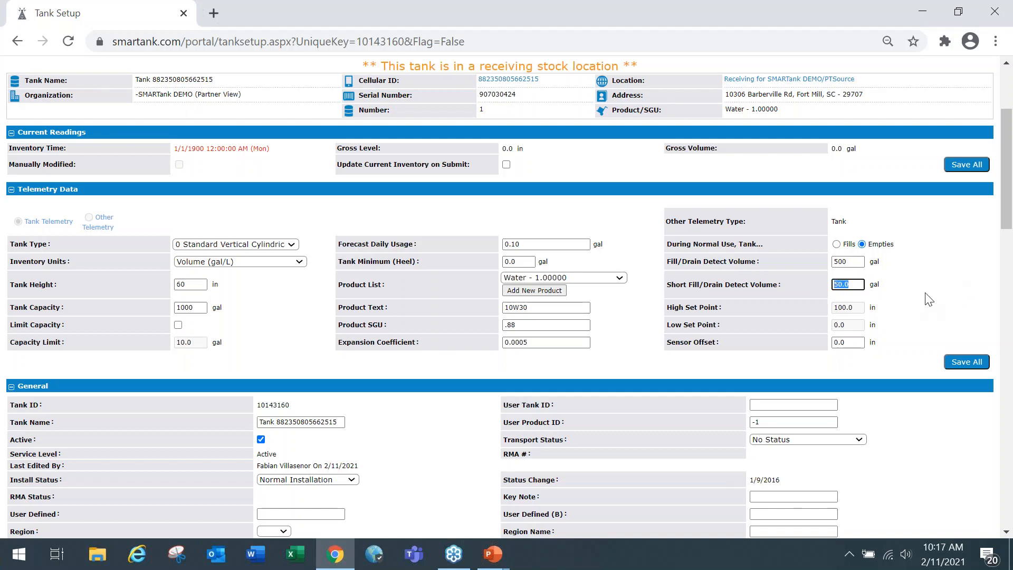
{"action": "type", "text": "100"}
{"action": "key", "text": "Tab"}
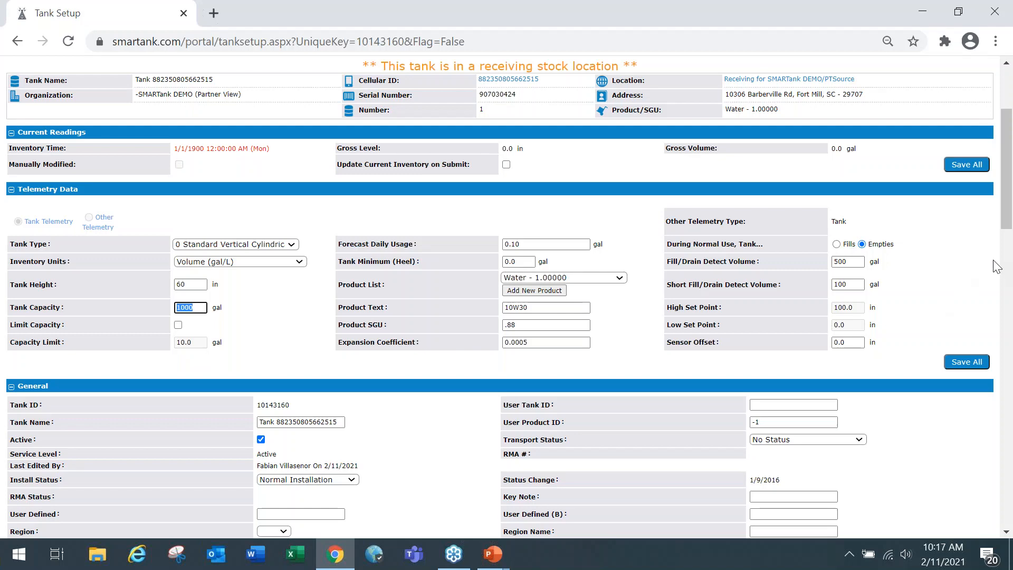
Rename the tank to "10W30 Warehouse" in the general settings
{"action": "scroll", "coordinate": [942, 287], "scroll_direction": "down", "scroll_amount": 1}
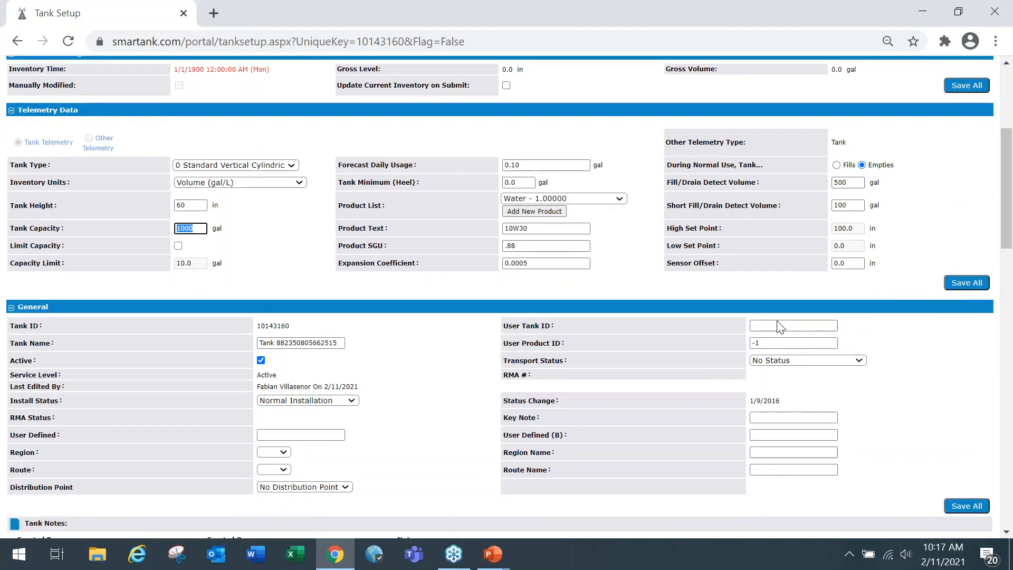
{"action": "scroll", "coordinate": [575, 336], "scroll_direction": "down", "scroll_amount": 1}
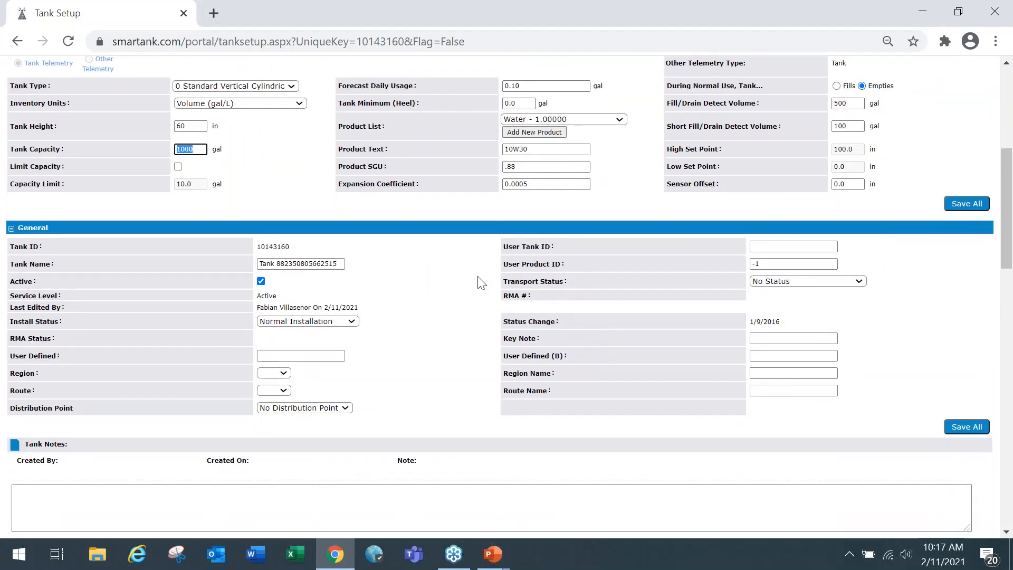
{"action": "scroll", "coordinate": [824, 206], "scroll_direction": "up", "scroll_amount": 1}
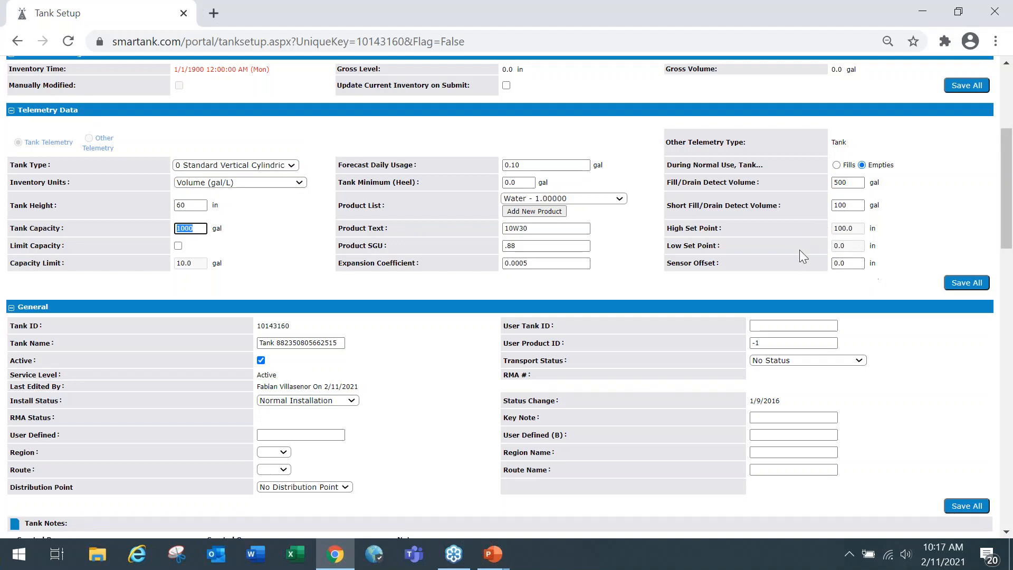
{"action": "scroll", "coordinate": [615, 280], "scroll_direction": "down", "scroll_amount": 1}
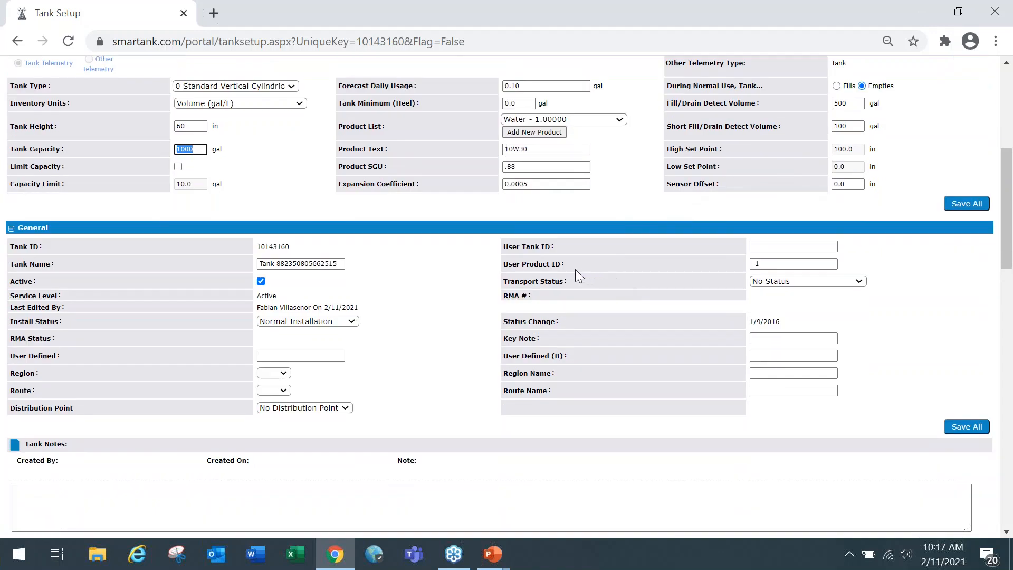
{"action": "scroll", "coordinate": [488, 277], "scroll_direction": "down", "scroll_amount": 1}
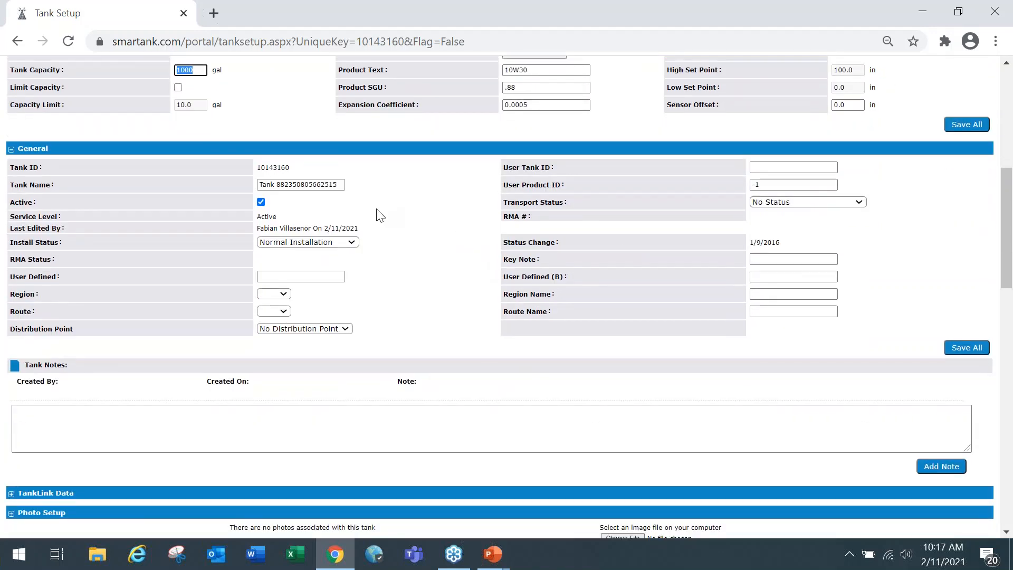
{"action": "scroll", "coordinate": [399, 226], "scroll_direction": "up", "scroll_amount": 1}
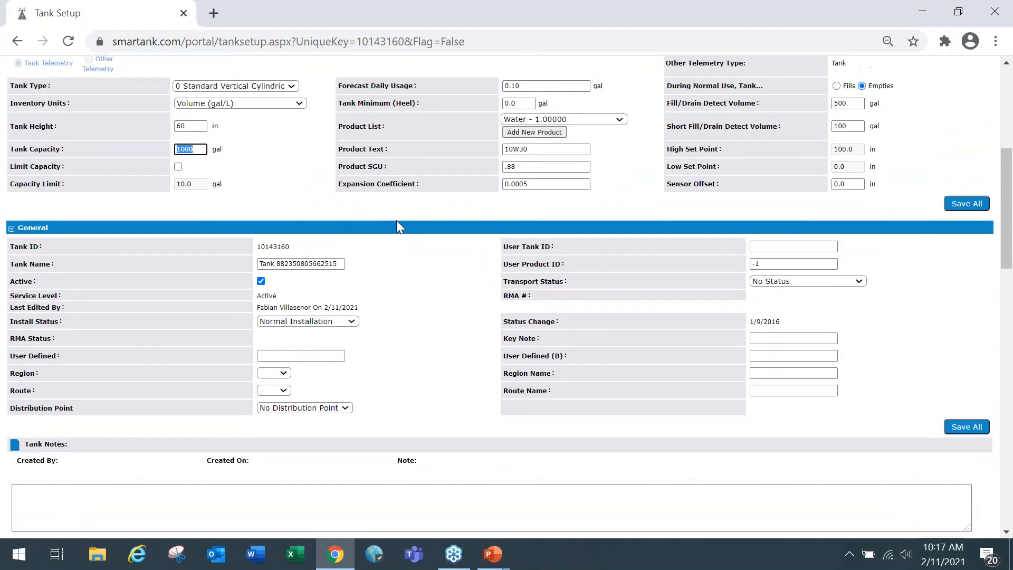
{"action": "left_click", "coordinate": [342, 264]}
{"action": "left_click_drag", "start_coordinate": [341, 264], "coordinate": [202, 248]}
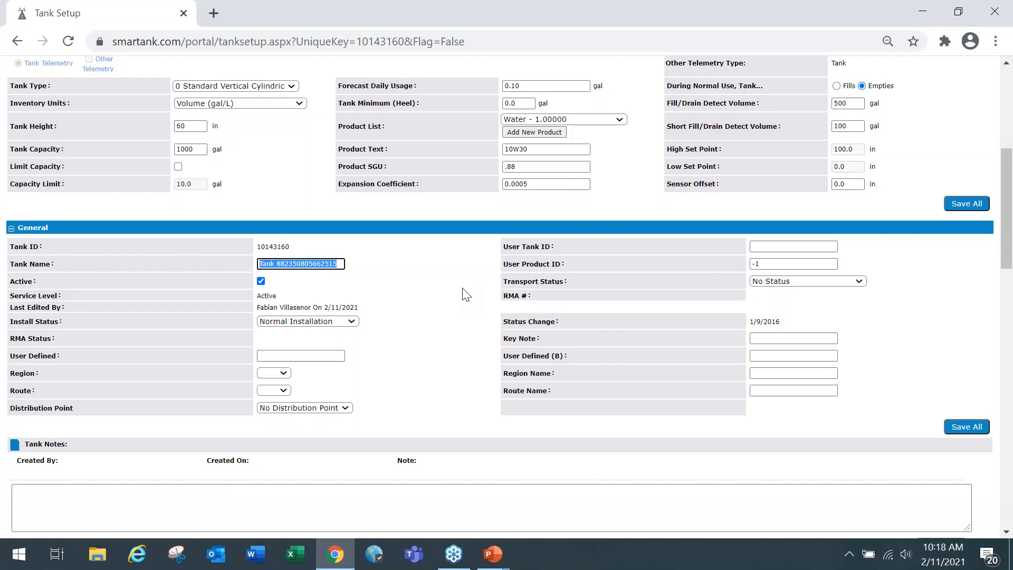
{"action": "type", "text": "0"}
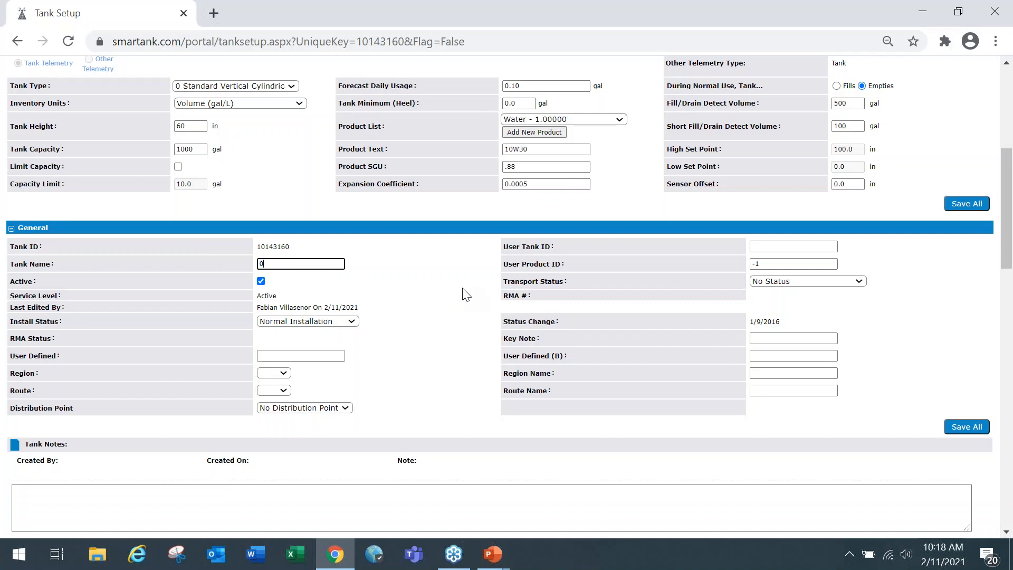
{"action": "type", "text": "0W30"}
{"action": "type", "text": "Warehouse"}
{"action": "key", "text": "Tab"}
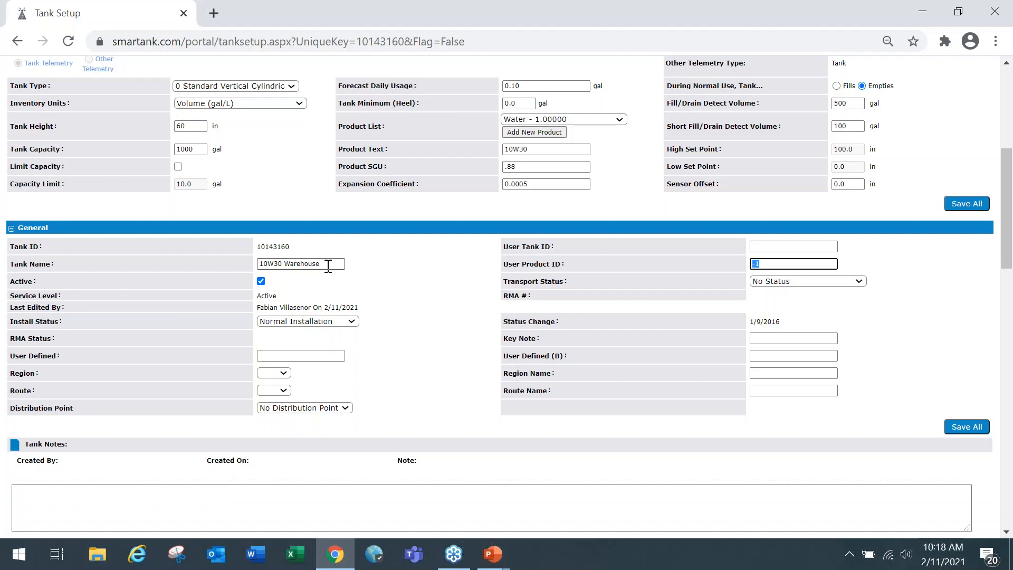
Examine the User Defined, Key Note and User Defined (B) fields in the general settings
{"action": "scroll", "coordinate": [491, 290], "scroll_direction": "down", "scroll_amount": 2}
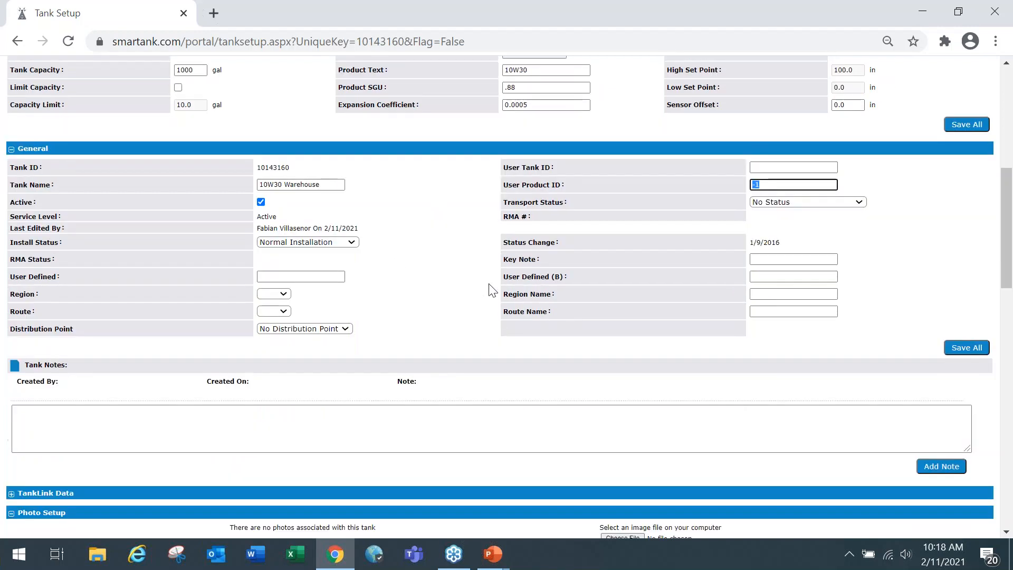
{"action": "left_click", "coordinate": [322, 278]}
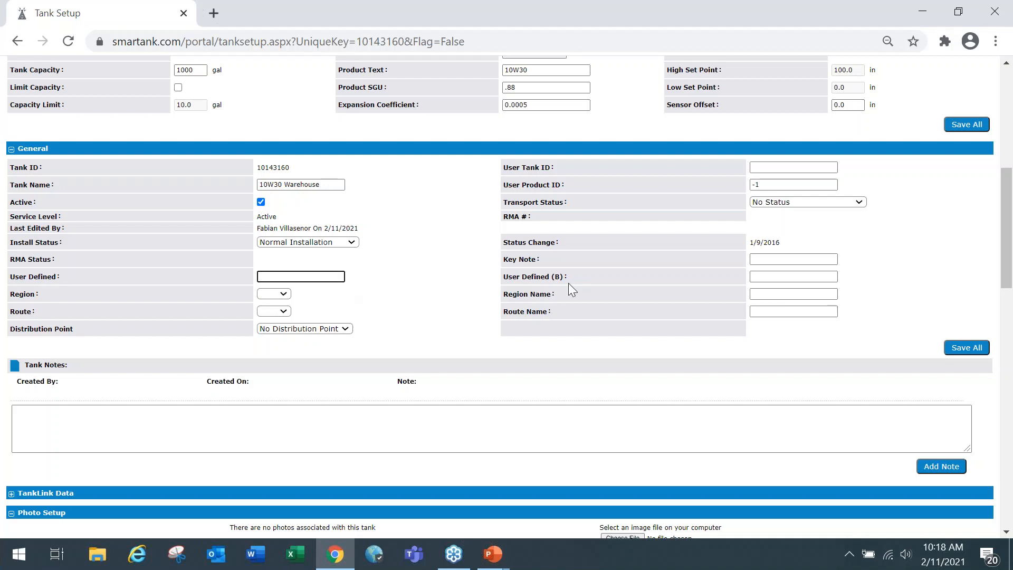
{"action": "left_click", "coordinate": [754, 258]}
{"action": "left_click", "coordinate": [761, 278]}
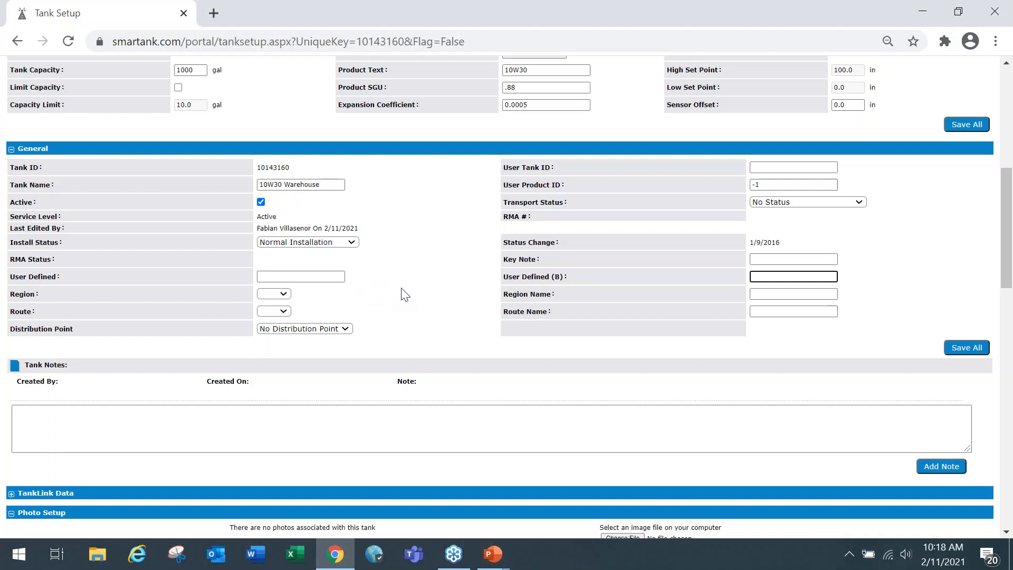
{"action": "scroll", "coordinate": [409, 291], "scroll_direction": "up", "scroll_amount": 2}
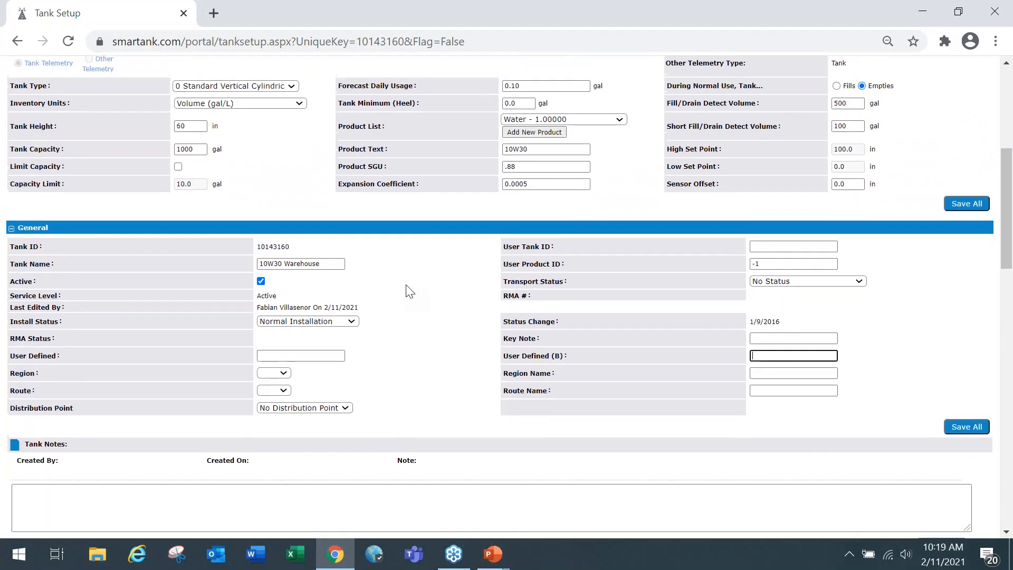
{"action": "scroll", "coordinate": [410, 291], "scroll_direction": "up", "scroll_amount": 2}
{"action": "scroll", "coordinate": [410, 291], "scroll_direction": "down", "scroll_amount": 2}
{"action": "scroll", "coordinate": [952, 269], "scroll_direction": "down", "scroll_amount": 2}
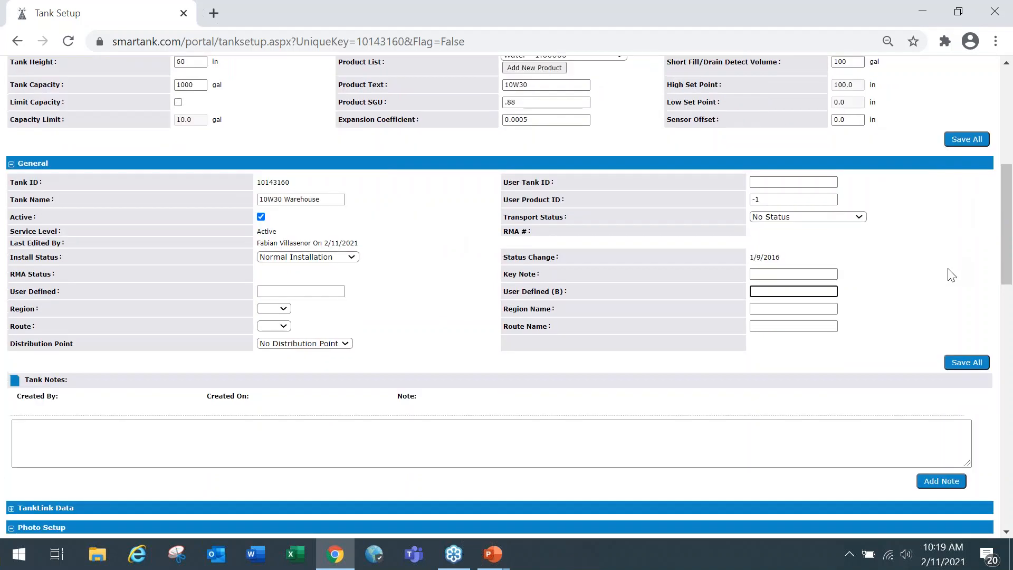
View the available transport status, region and route options for the tank
{"action": "left_click", "coordinate": [861, 208]}
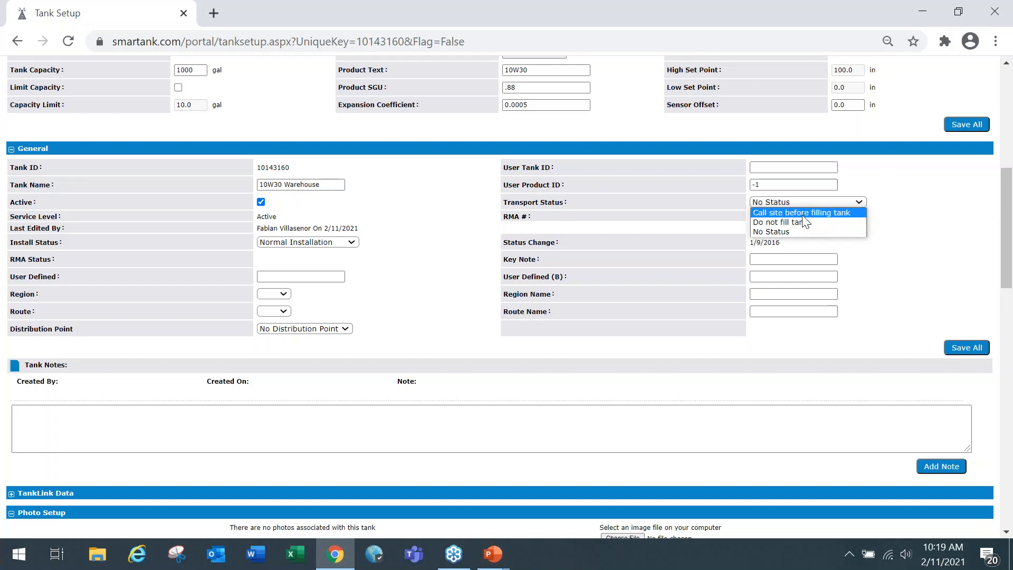
{"action": "scroll", "coordinate": [929, 248], "scroll_direction": "down", "scroll_amount": 1}
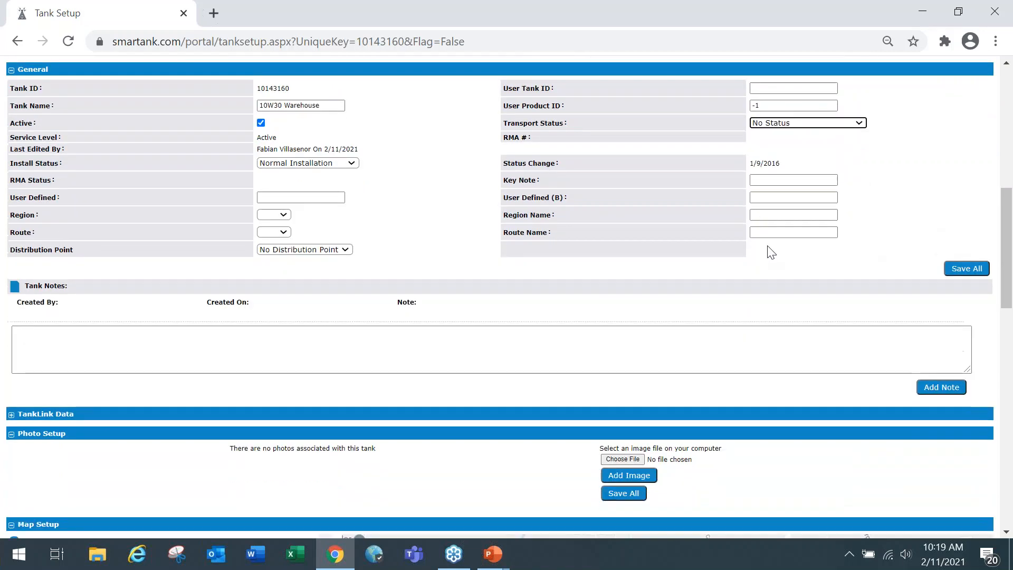
{"action": "left_click", "coordinate": [443, 211]}
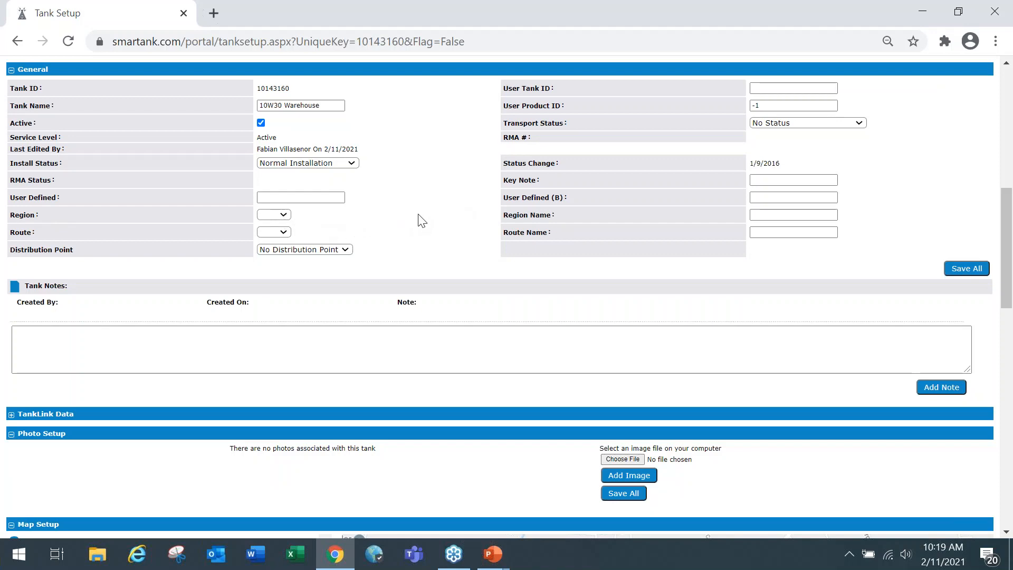
{"action": "left_click", "coordinate": [283, 220]}
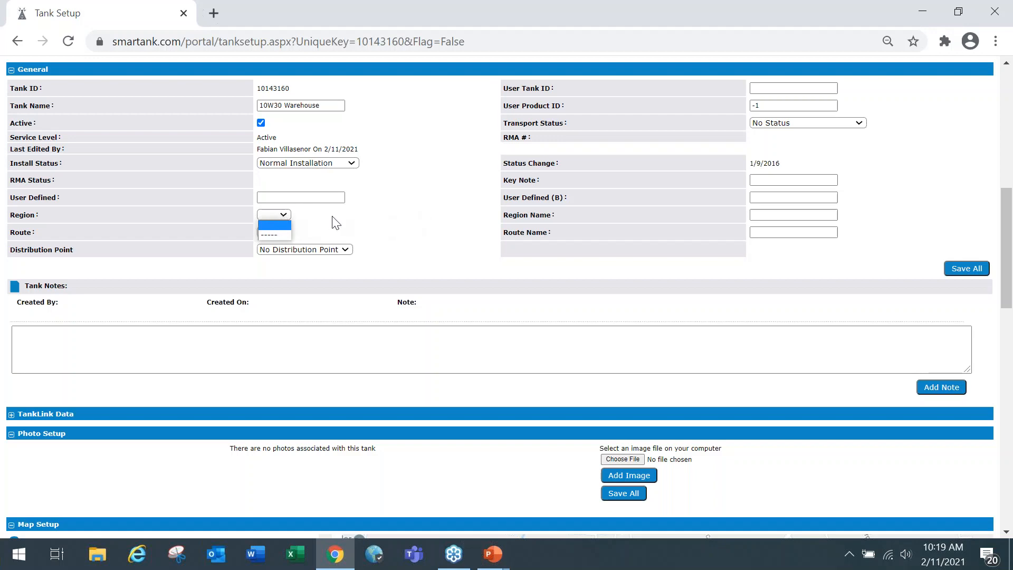
{"action": "left_click", "coordinate": [335, 222]}
{"action": "left_click", "coordinate": [280, 233]}
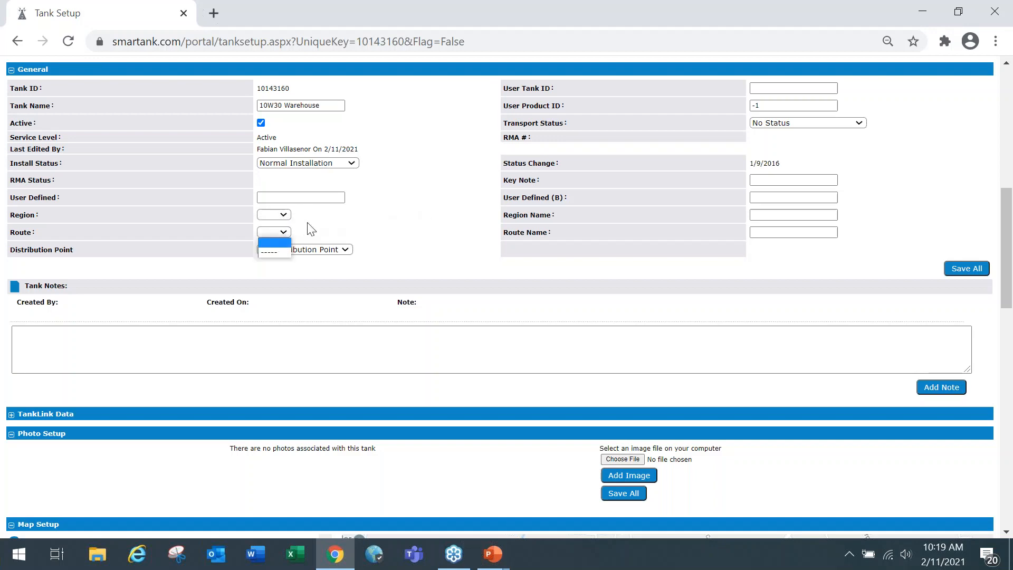
Check the selectable region and route entries in the tank's general settings
{"action": "left_click", "coordinate": [312, 228]}
{"action": "left_click", "coordinate": [289, 218]}
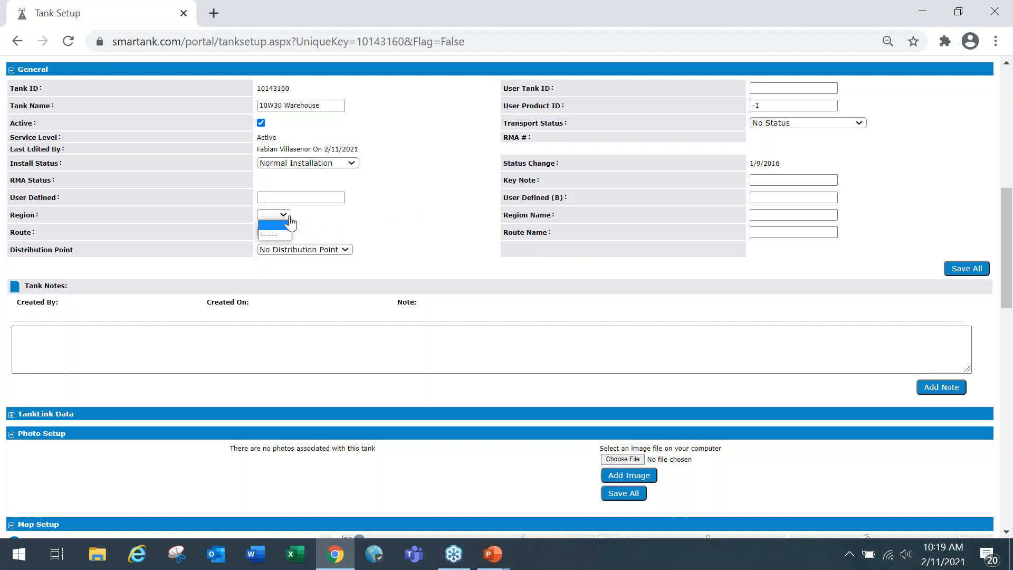
{"action": "left_click", "coordinate": [322, 222]}
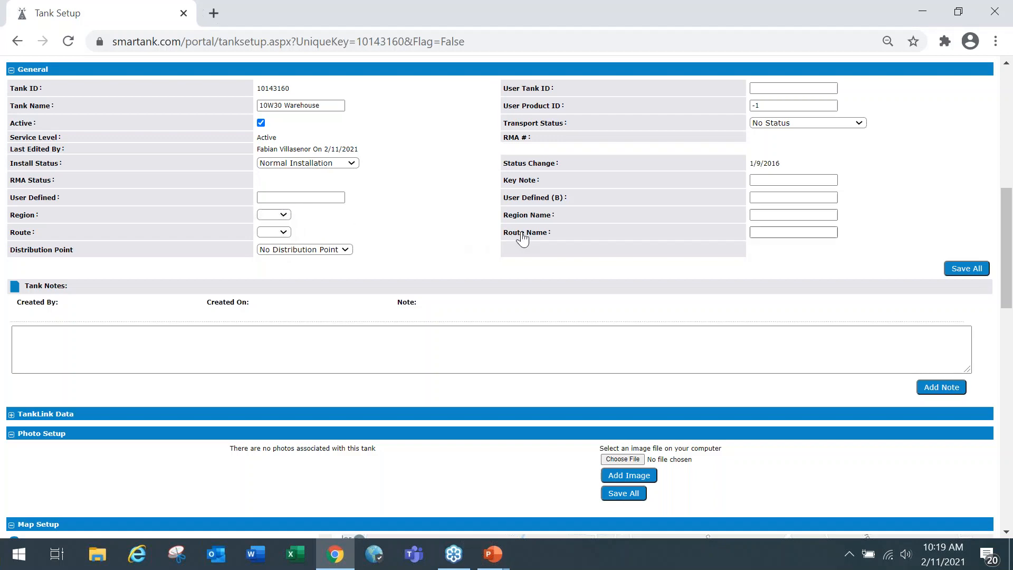
{"action": "left_click", "coordinate": [284, 215]}
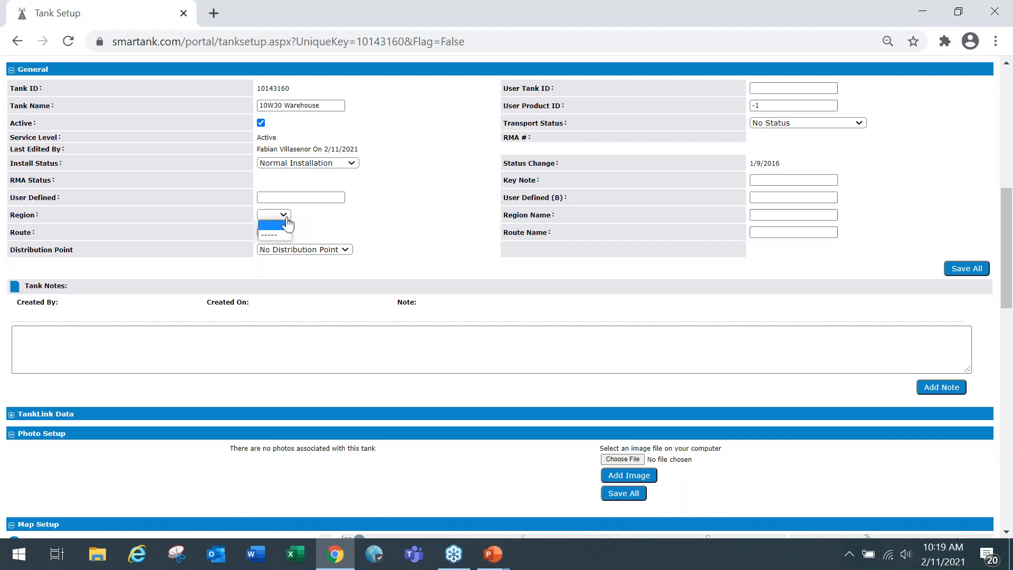
{"action": "left_click", "coordinate": [319, 229]}
Enter the region name "Skybitz Chicago" and the route name "South" in the general settings and save all changes
{"action": "left_click", "coordinate": [776, 216]}
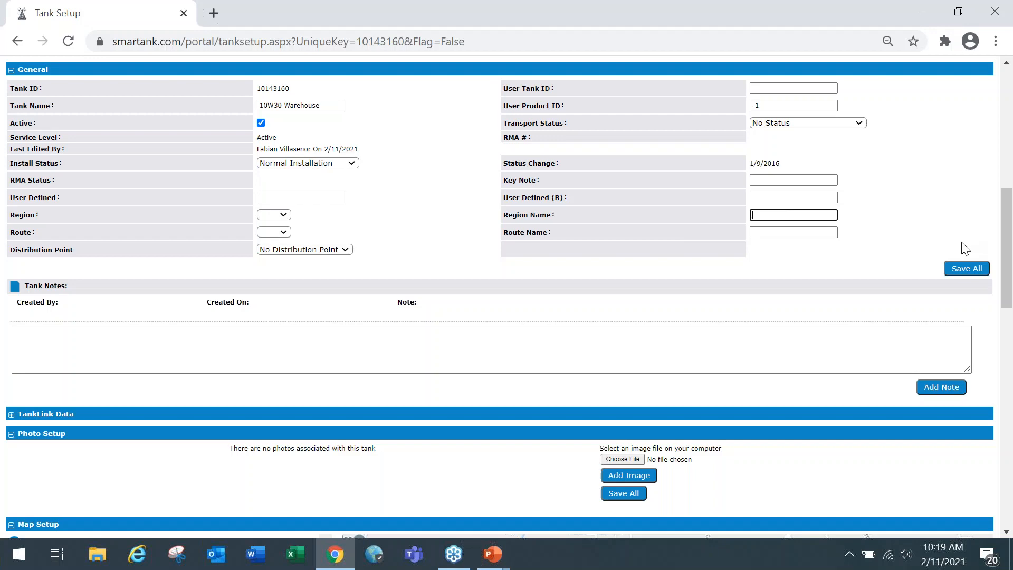
{"action": "type", "text": "Skybitz Chicago"}
{"action": "key", "text": "Tab"}
{"action": "key", "text": "Tab"}
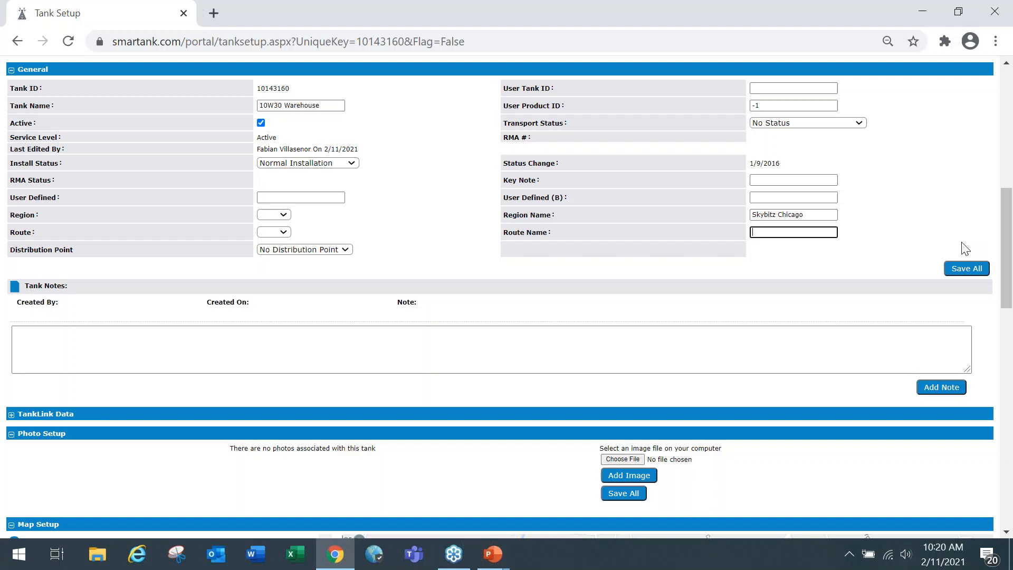
{"action": "type", "text": "South"}
{"action": "key", "text": "Tab"}
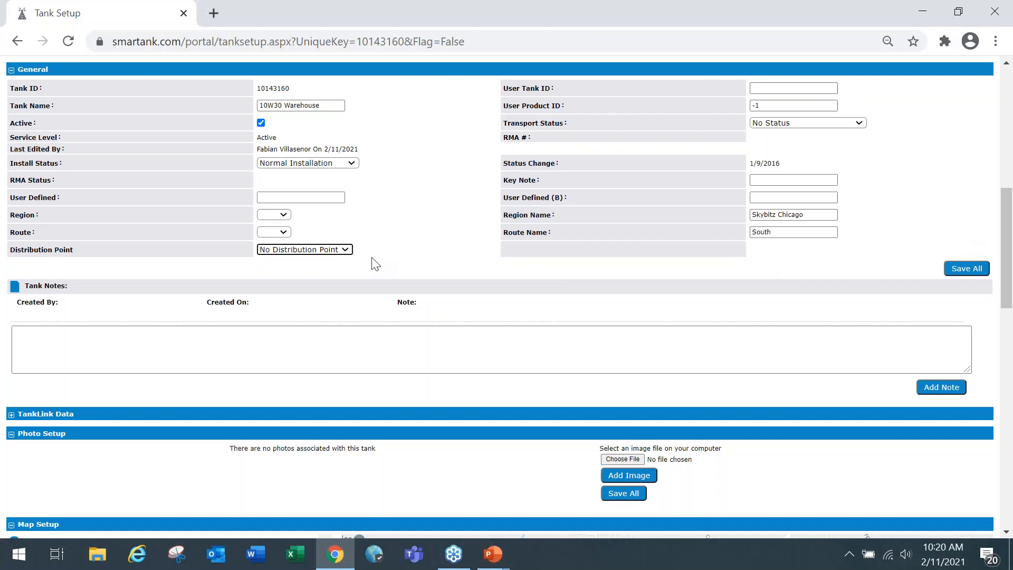
{"action": "left_click", "coordinate": [958, 269]}
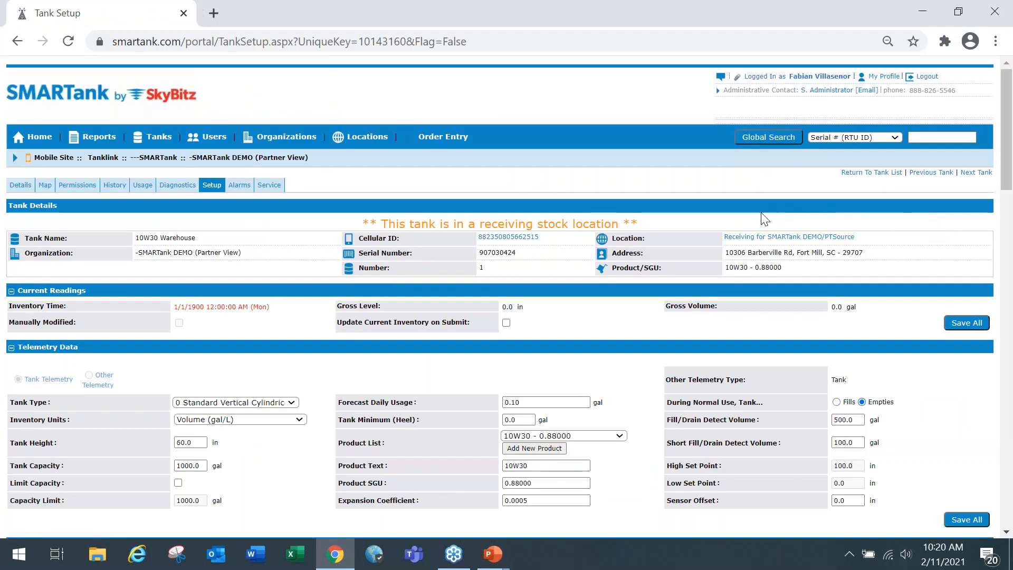
Check the product list and the saved region and route choices for the tank
{"action": "scroll", "coordinate": [765, 218], "scroll_direction": "down", "scroll_amount": 6}
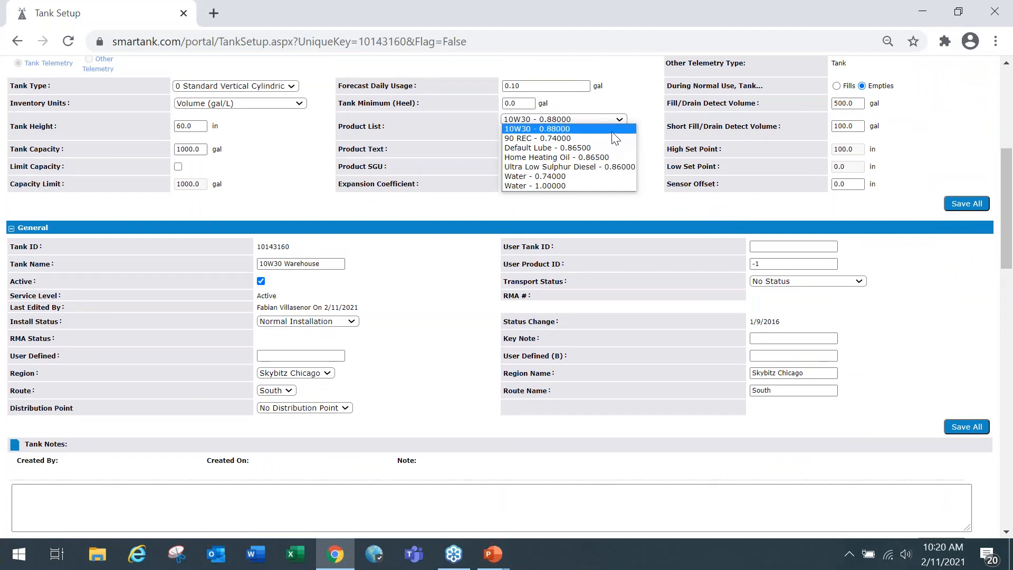
{"action": "left_click", "coordinate": [658, 150]}
{"action": "scroll", "coordinate": [620, 180], "scroll_direction": "down", "scroll_amount": 2}
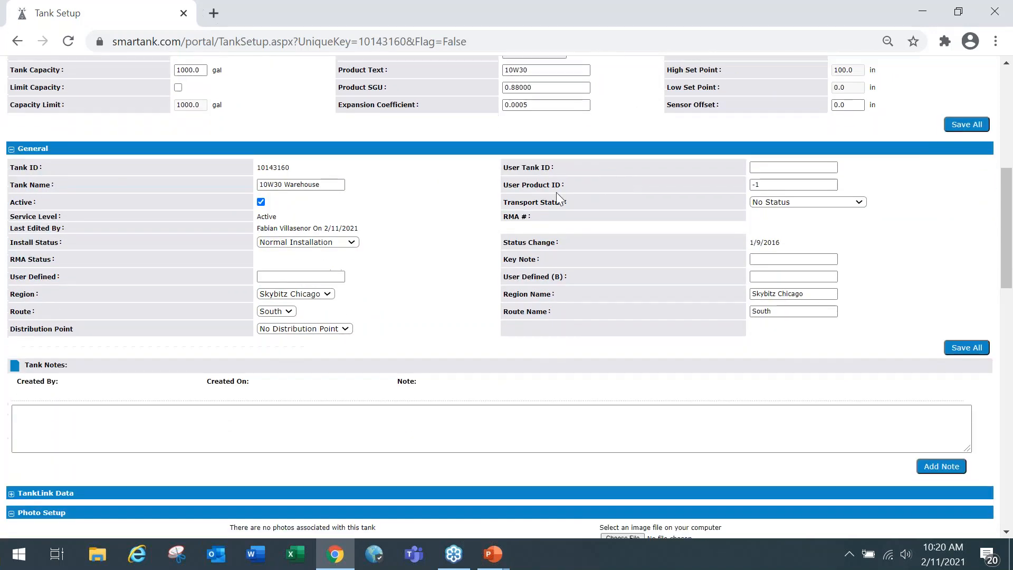
{"action": "left_click", "coordinate": [329, 294]}
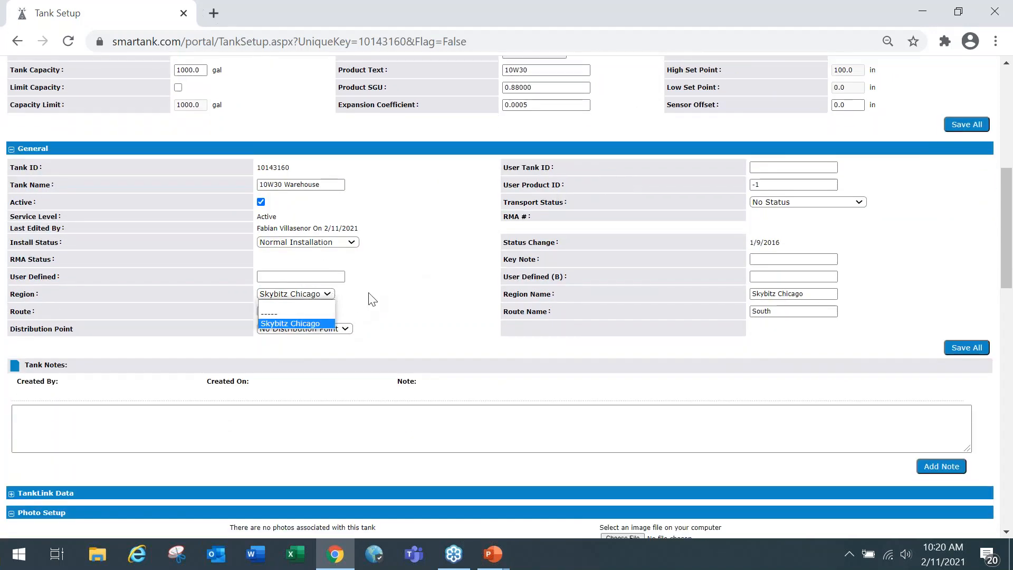
{"action": "left_click", "coordinate": [376, 293]}
{"action": "left_click", "coordinate": [329, 296]}
{"action": "left_click", "coordinate": [371, 309]}
{"action": "left_click", "coordinate": [289, 311]}
{"action": "left_click", "coordinate": [372, 309]}
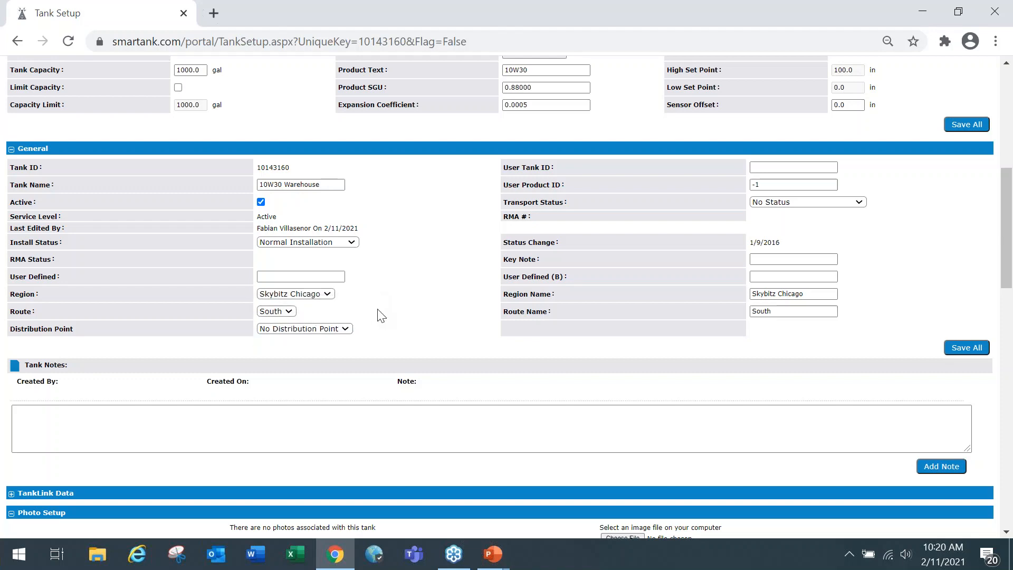
Examine the Tank Notes, Photo Setup, Map Setup and Remote Telemetry Unit sections of the tank's setup page
{"action": "scroll", "coordinate": [412, 300], "scroll_direction": "down", "scroll_amount": 2}
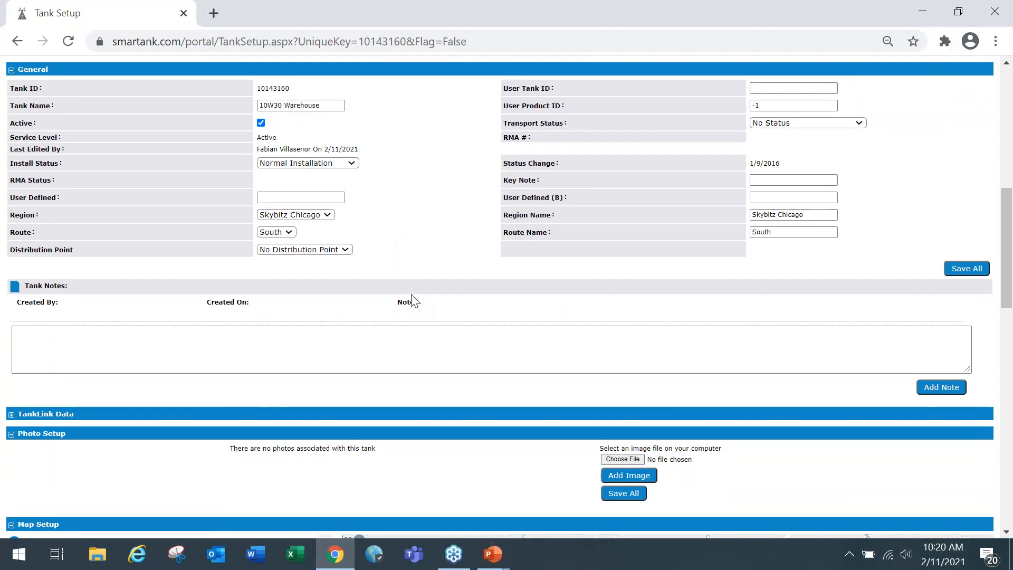
{"action": "scroll", "coordinate": [410, 289], "scroll_direction": "up", "scroll_amount": 2}
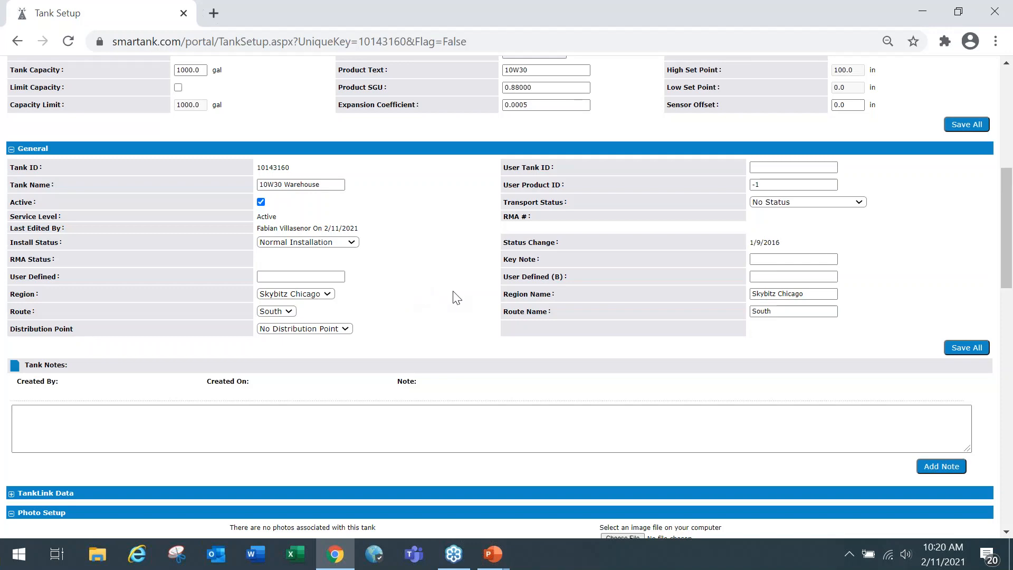
{"action": "scroll", "coordinate": [453, 298], "scroll_direction": "down", "scroll_amount": 4}
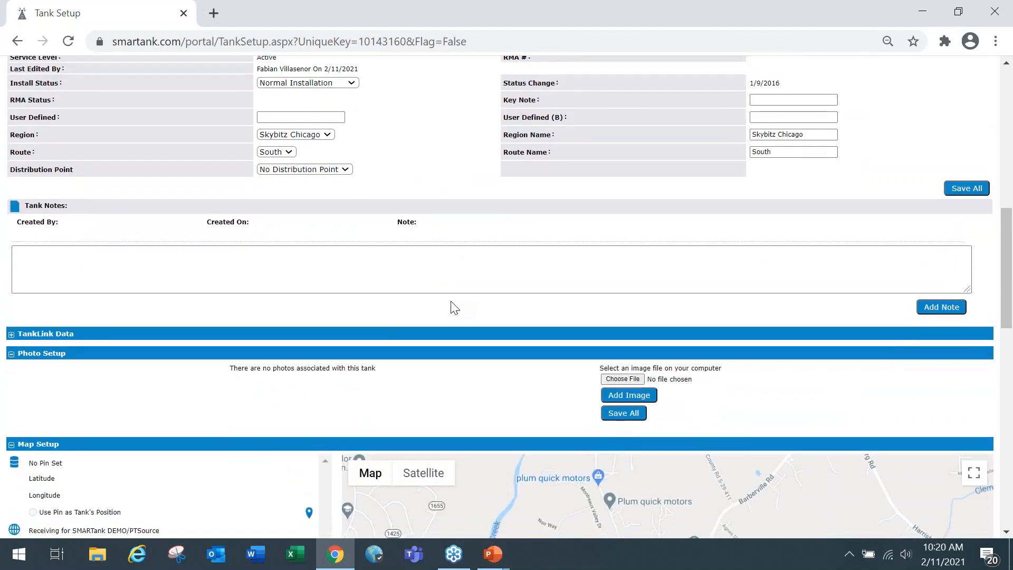
{"action": "scroll", "coordinate": [455, 308], "scroll_direction": "down", "scroll_amount": 2}
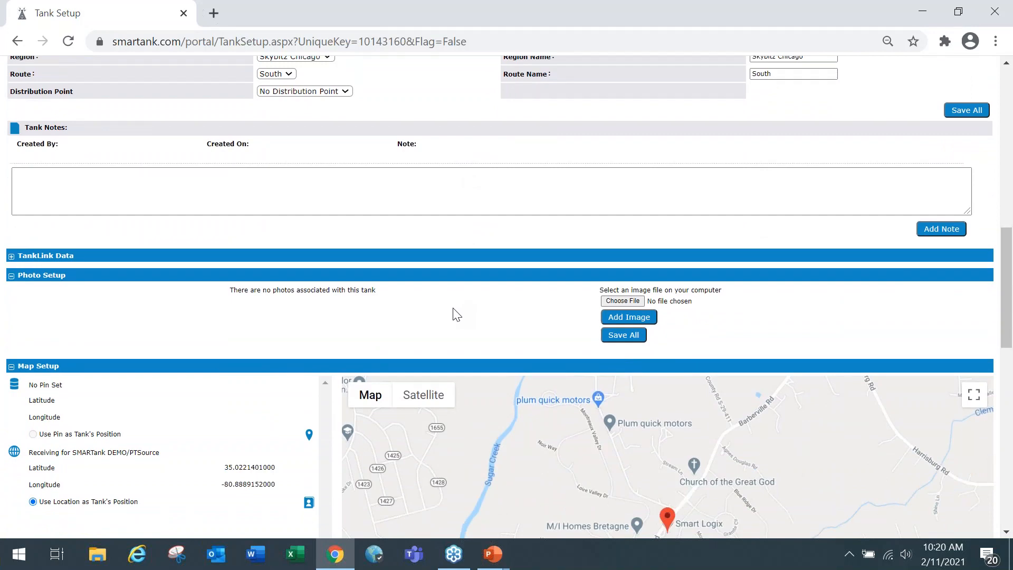
{"action": "scroll", "coordinate": [453, 312], "scroll_direction": "down", "scroll_amount": 1}
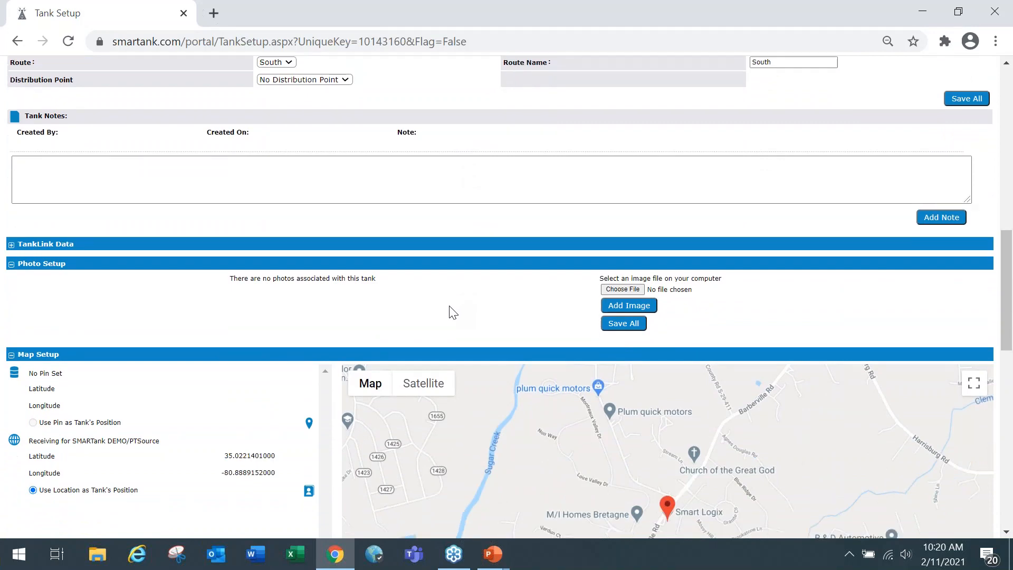
{"action": "scroll", "coordinate": [453, 313], "scroll_direction": "down", "scroll_amount": 2}
{"action": "scroll", "coordinate": [317, 289], "scroll_direction": "down", "scroll_amount": 2}
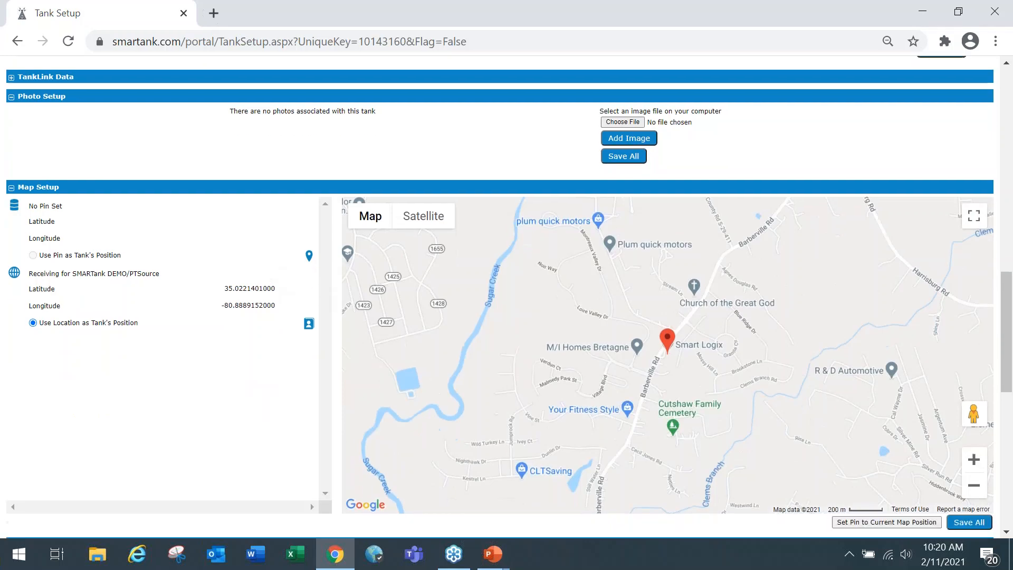
{"action": "scroll", "coordinate": [271, 299], "scroll_direction": "down", "scroll_amount": 3}
{"action": "scroll", "coordinate": [362, 290], "scroll_direction": "up", "scroll_amount": 10}
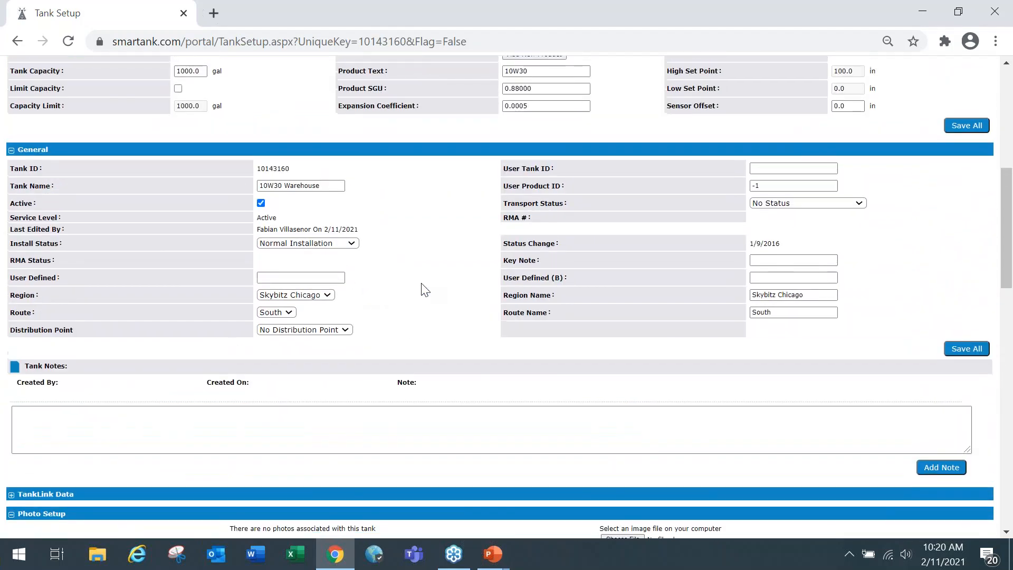
{"action": "scroll", "coordinate": [422, 288], "scroll_direction": "up", "scroll_amount": 4}
{"action": "scroll", "coordinate": [417, 289], "scroll_direction": "down", "scroll_amount": 10}
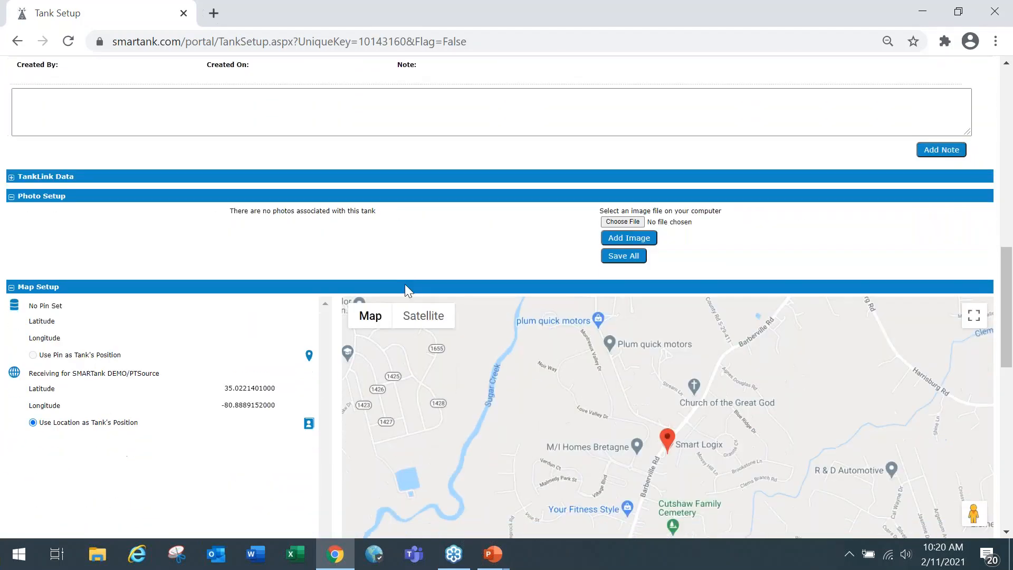
{"action": "scroll", "coordinate": [402, 285], "scroll_direction": "down", "scroll_amount": 3}
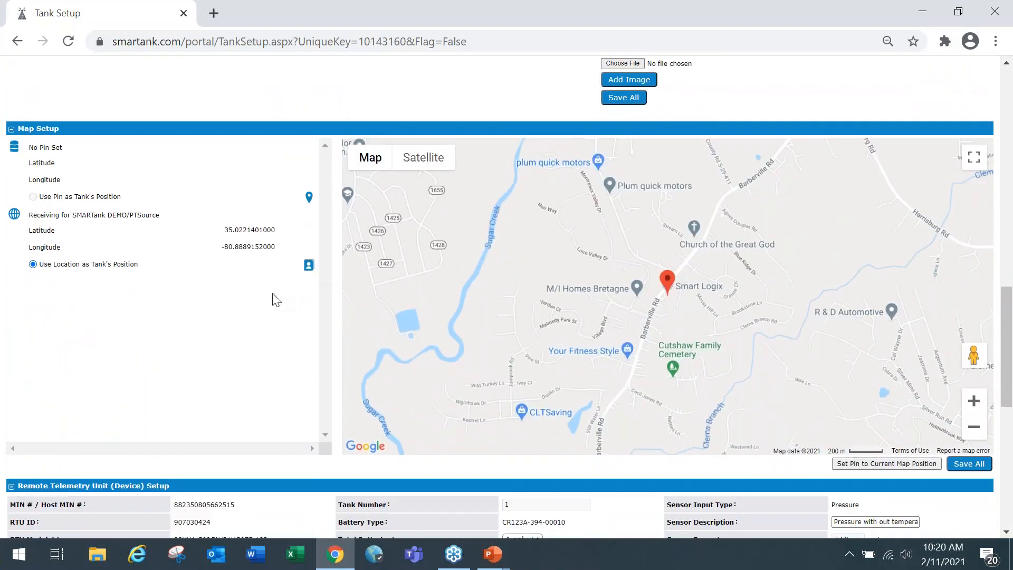
{"action": "scroll", "coordinate": [272, 299], "scroll_direction": "down", "scroll_amount": 5}
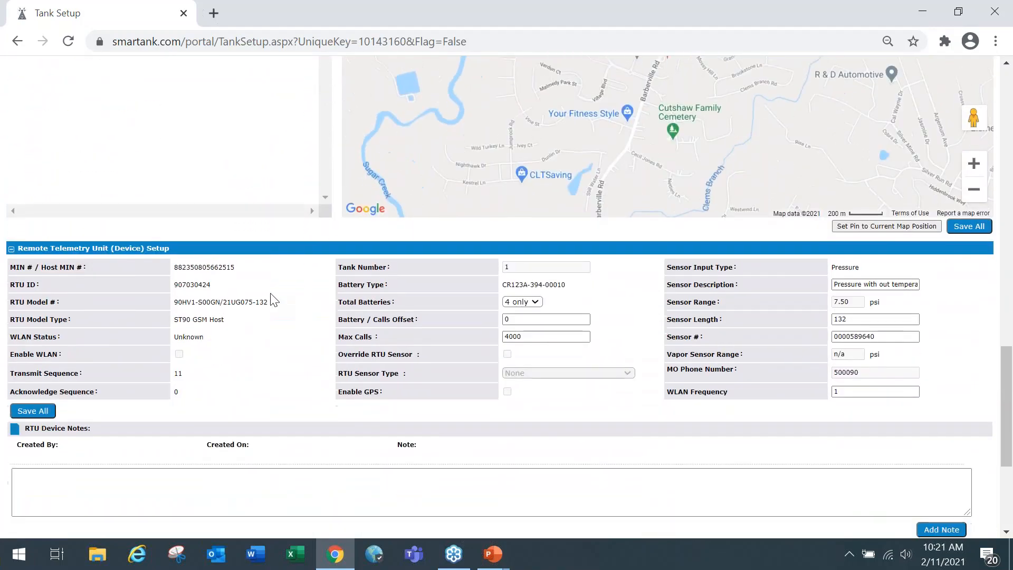
{"action": "scroll", "coordinate": [272, 297], "scroll_direction": "down", "scroll_amount": 2}
{"action": "scroll", "coordinate": [272, 297], "scroll_direction": "down", "scroll_amount": 1}
{"action": "scroll", "coordinate": [276, 300], "scroll_direction": "up", "scroll_amount": 3}
{"action": "scroll", "coordinate": [273, 289], "scroll_direction": "up", "scroll_amount": 5}
{"action": "scroll", "coordinate": [506, 203], "scroll_direction": "up", "scroll_amount": 2}
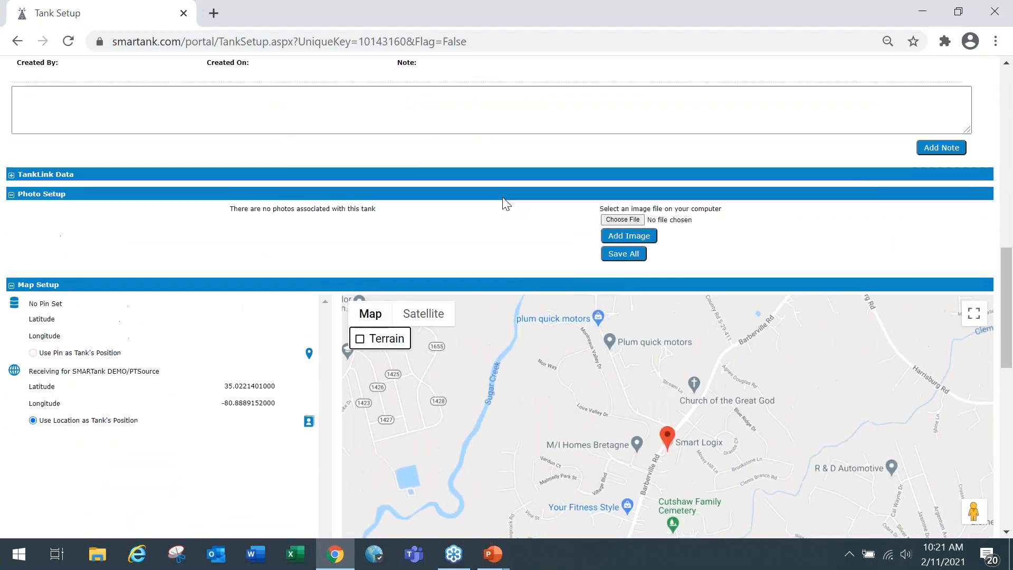
{"action": "scroll", "coordinate": [515, 201], "scroll_direction": "down", "scroll_amount": 1}
Run a global search for the tank monitor with serial number 907025025
{"action": "scroll", "coordinate": [466, 215], "scroll_direction": "up", "scroll_amount": 10}
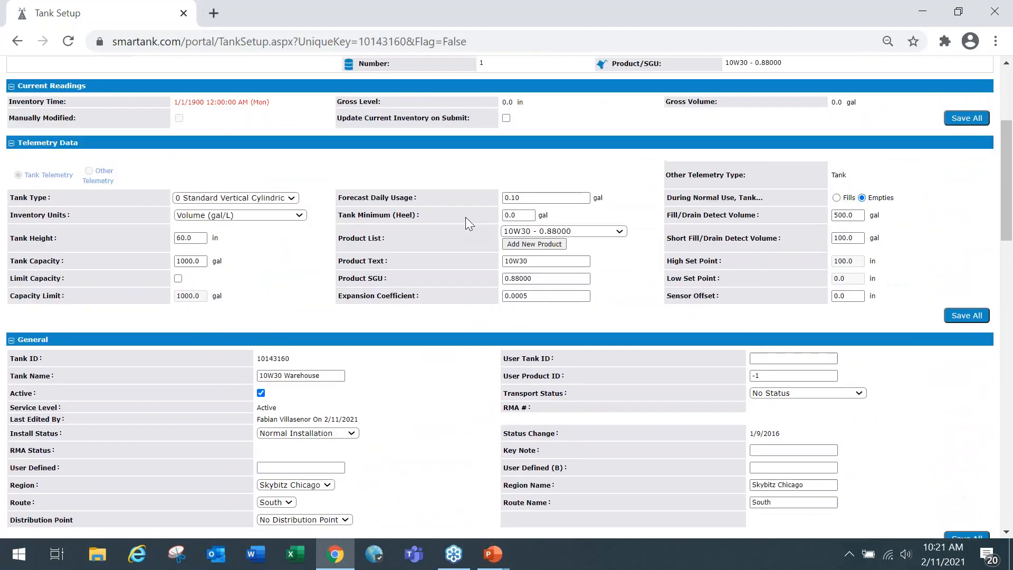
{"action": "scroll", "coordinate": [466, 217], "scroll_direction": "up", "scroll_amount": 2}
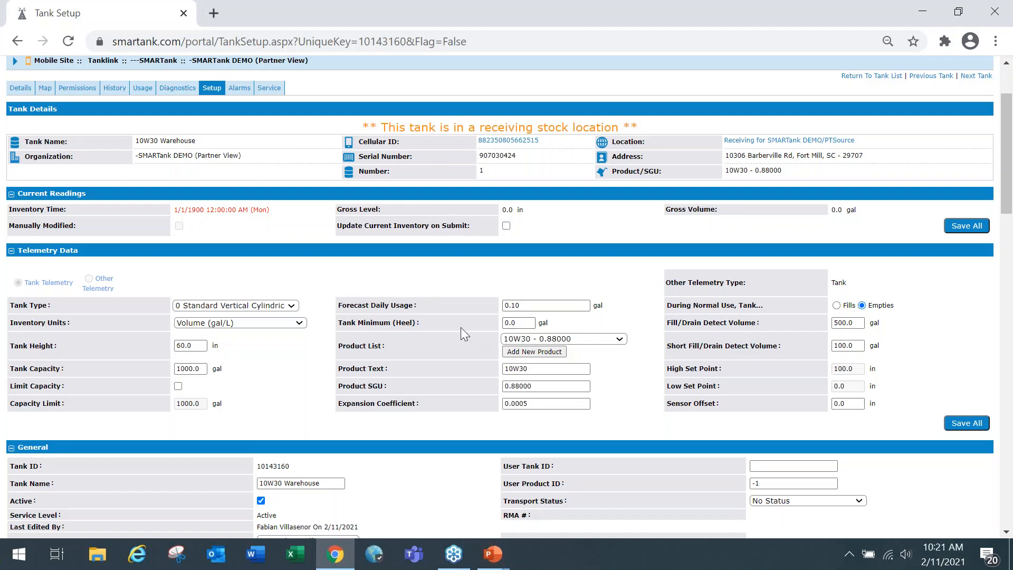
{"action": "scroll", "coordinate": [449, 287], "scroll_direction": "up", "scroll_amount": 2}
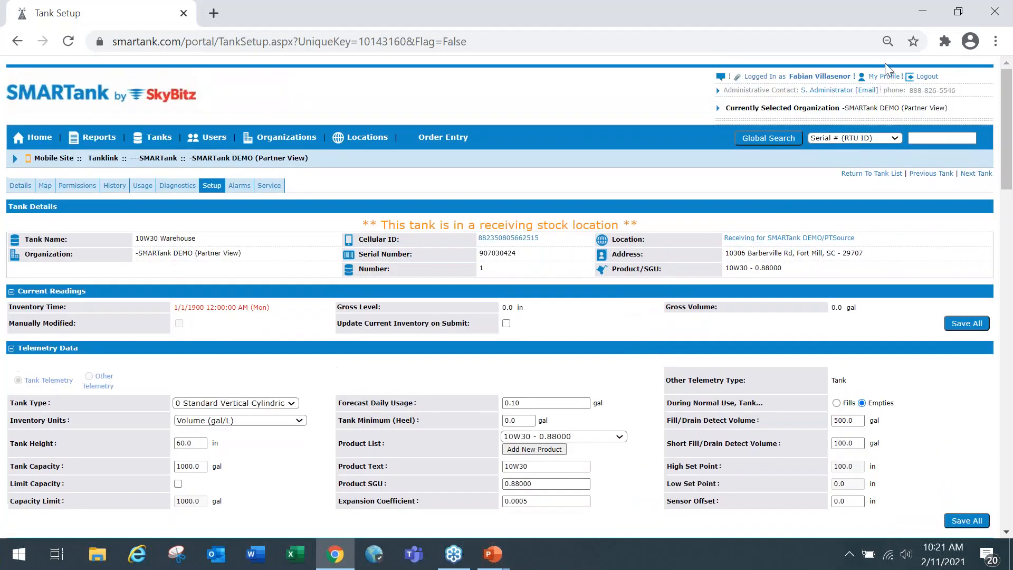
{"action": "left_click", "coordinate": [932, 135]}
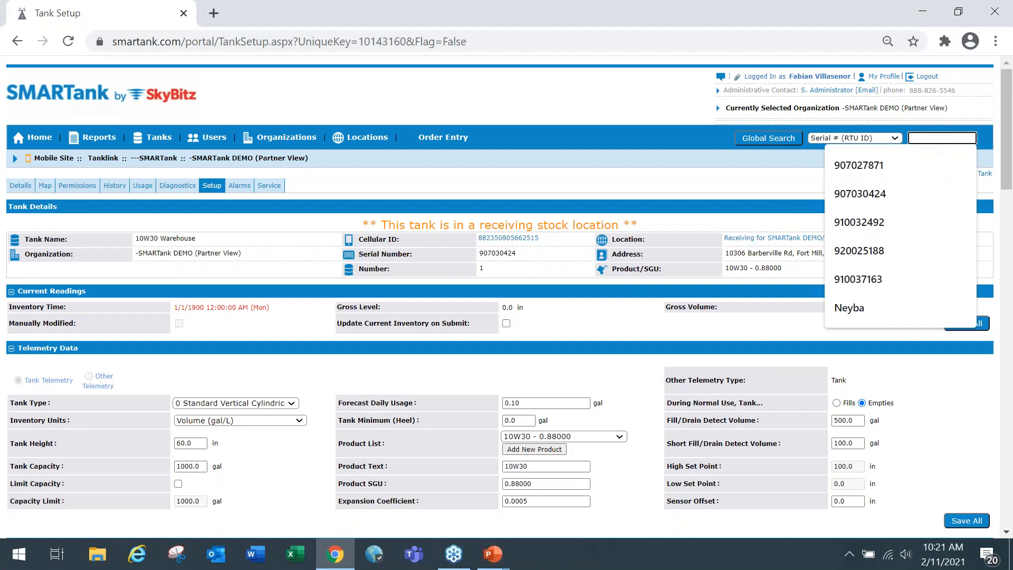
{"action": "type", "text": "90"}
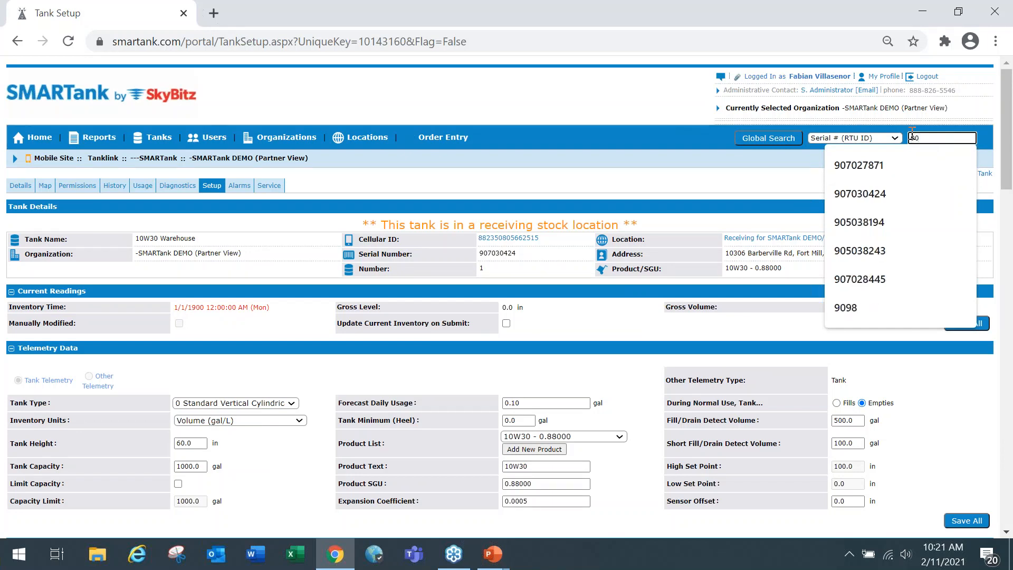
{"action": "type", "text": "70"}
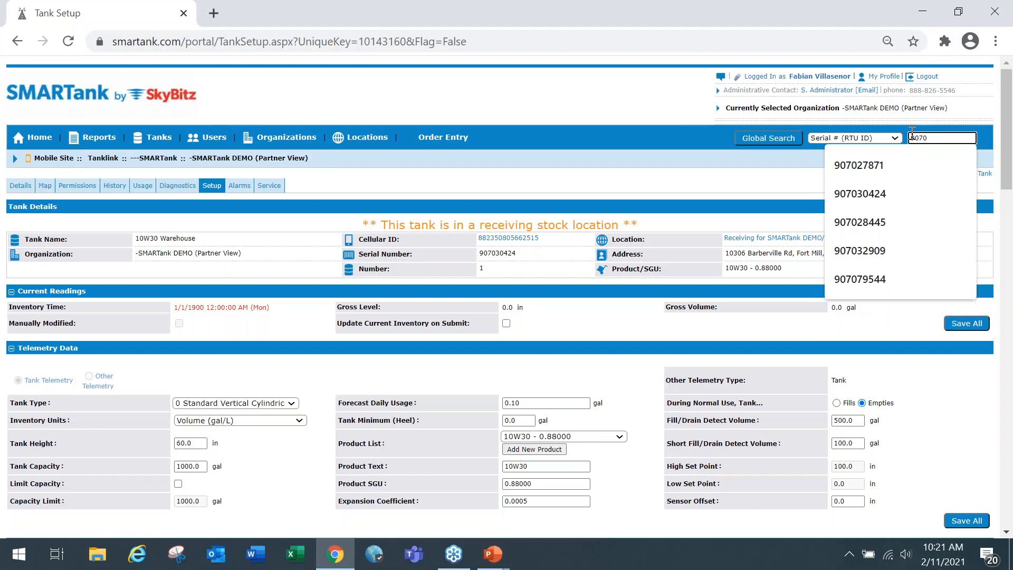
{"action": "type", "text": "25"}
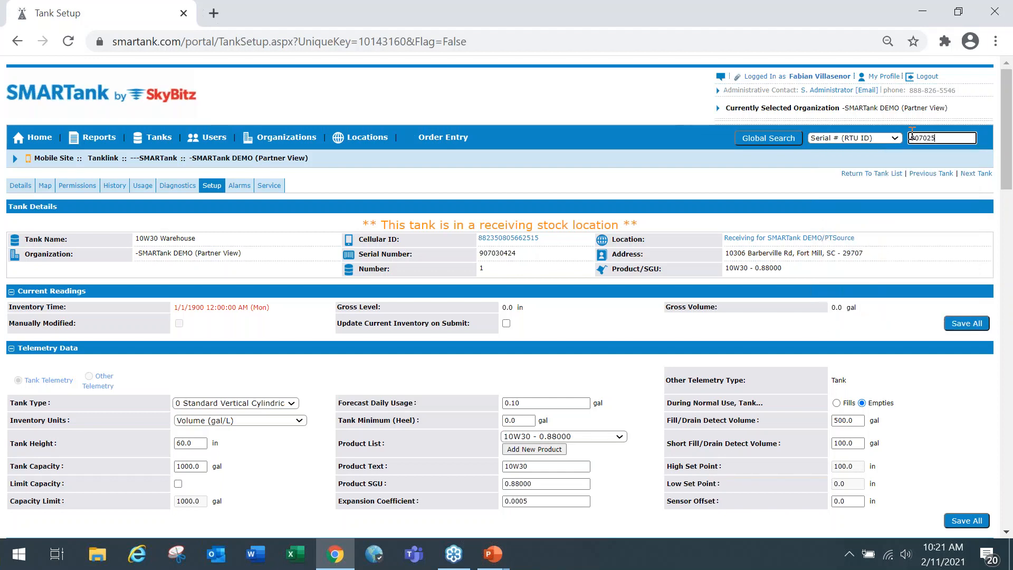
{"action": "type", "text": "025"}
{"action": "left_click", "coordinate": [776, 145]}
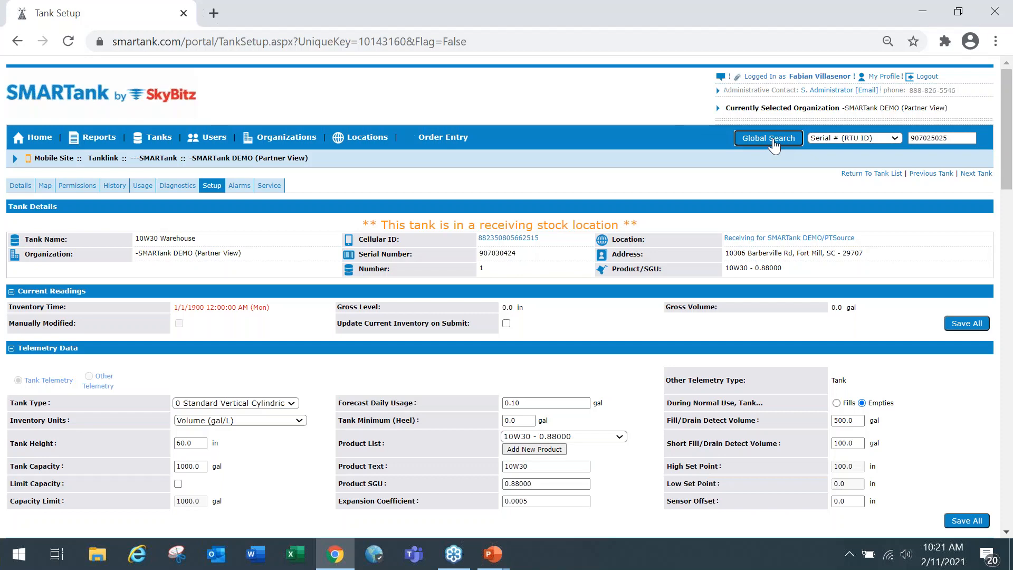
{"action": "left_click", "coordinate": [774, 141]}
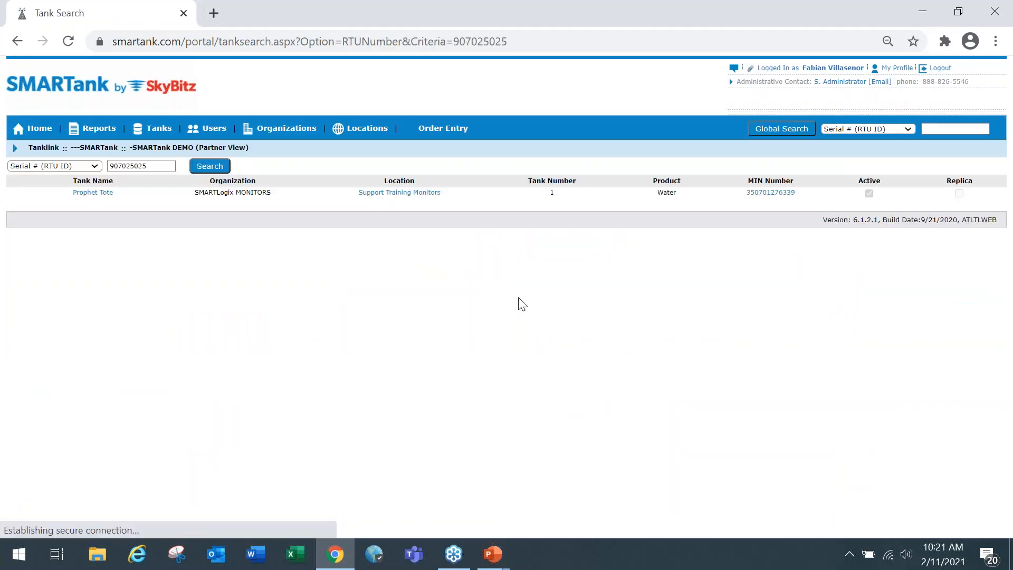
Open the setup page of the Prophet Tote tank from the search results
{"action": "left_click", "coordinate": [104, 199]}
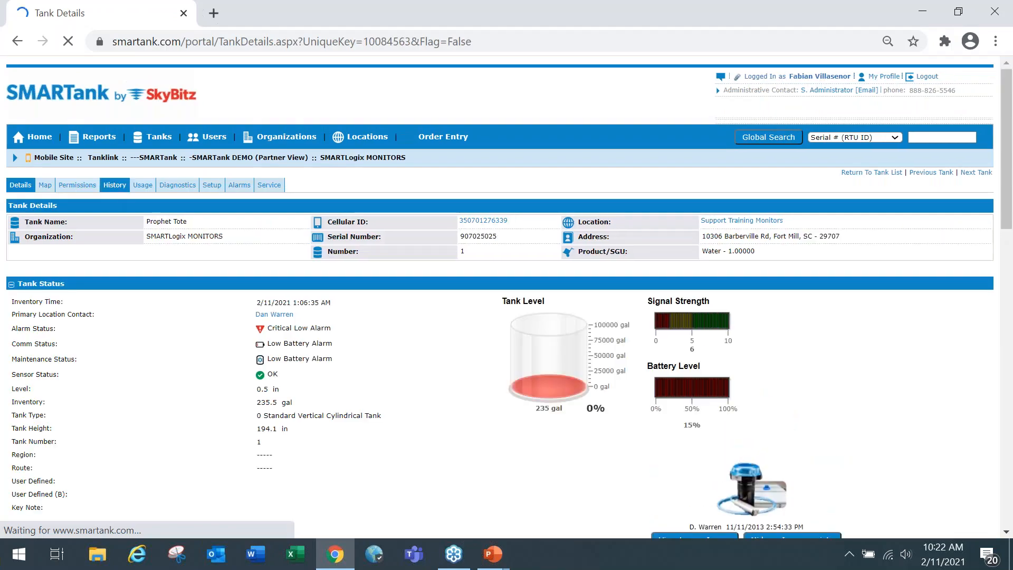
{"action": "left_click", "coordinate": [211, 192]}
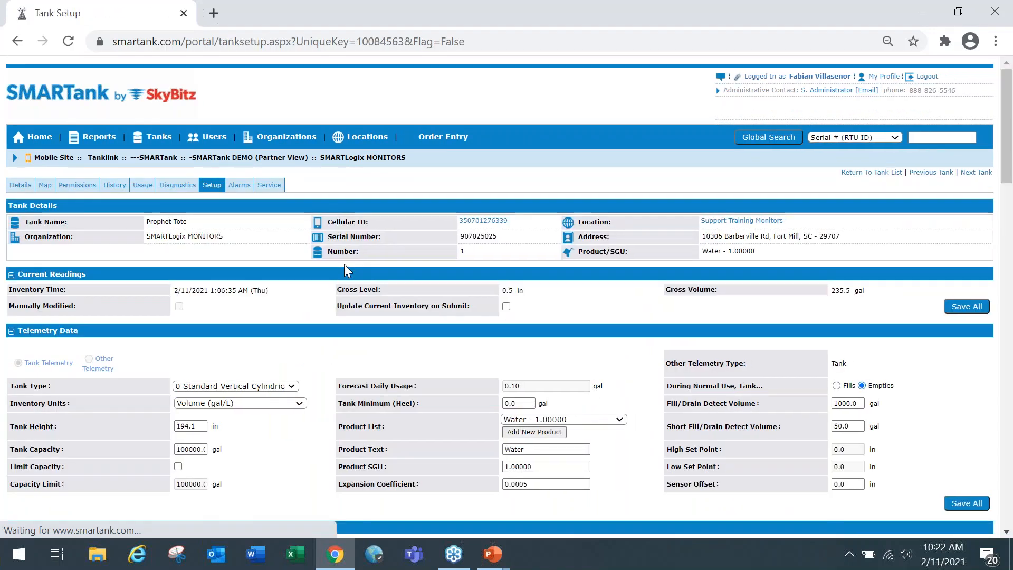
{"action": "scroll", "coordinate": [338, 298], "scroll_direction": "down", "scroll_amount": 3}
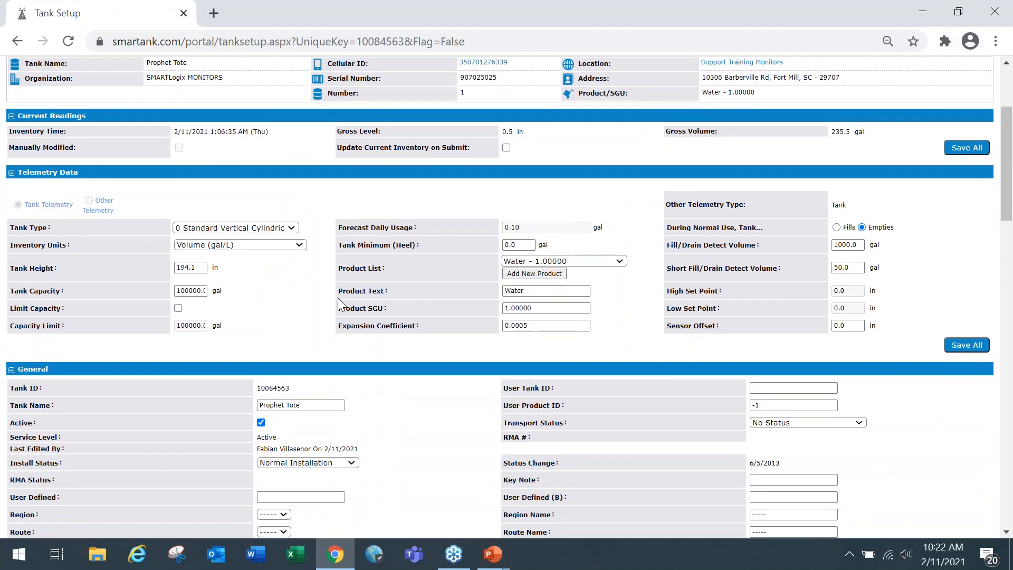
Examine the available tank types in the telemetry data without changing the selection
{"action": "left_click", "coordinate": [295, 232]}
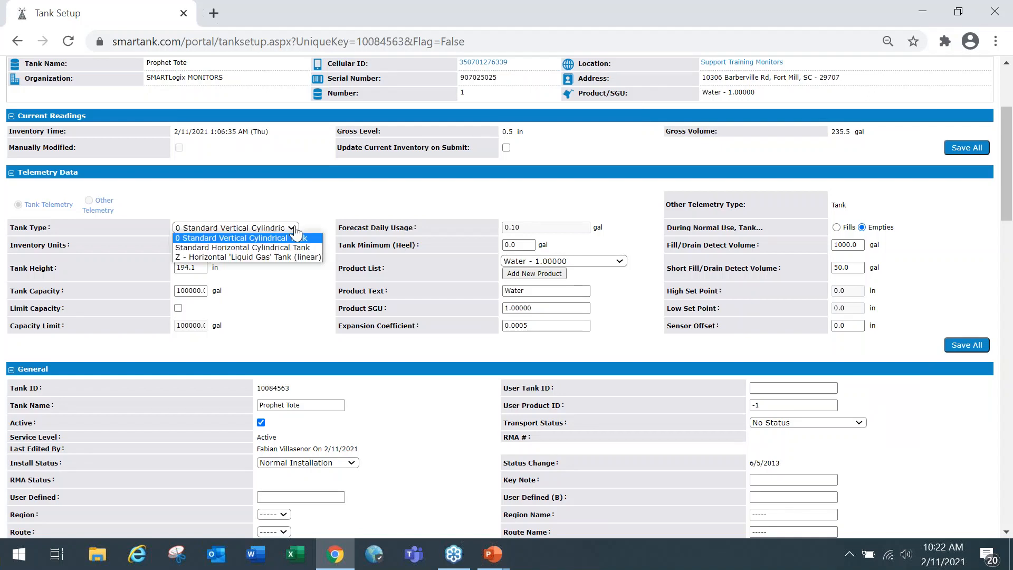
{"action": "left_click", "coordinate": [295, 229]}
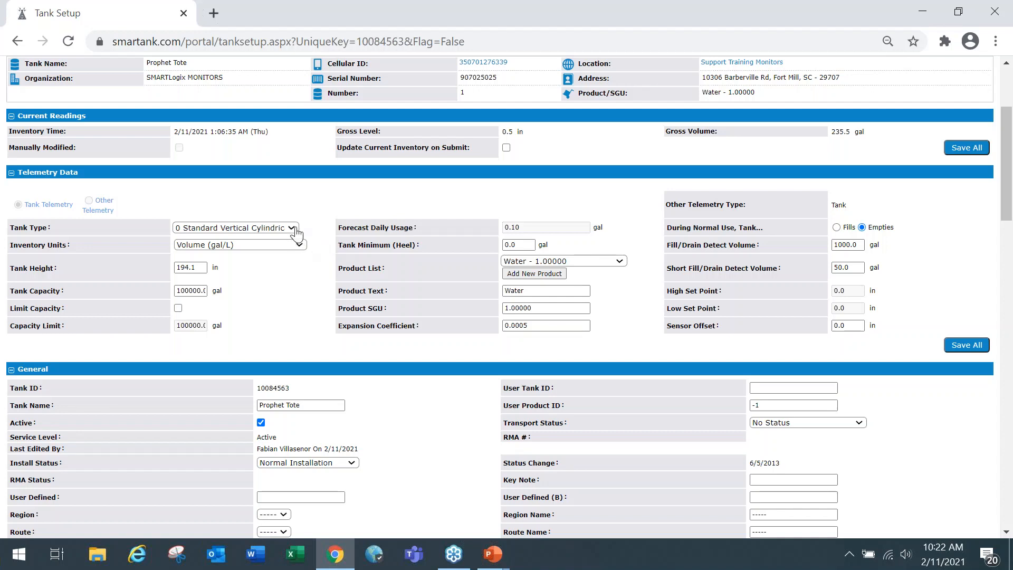
{"action": "left_click", "coordinate": [294, 229]}
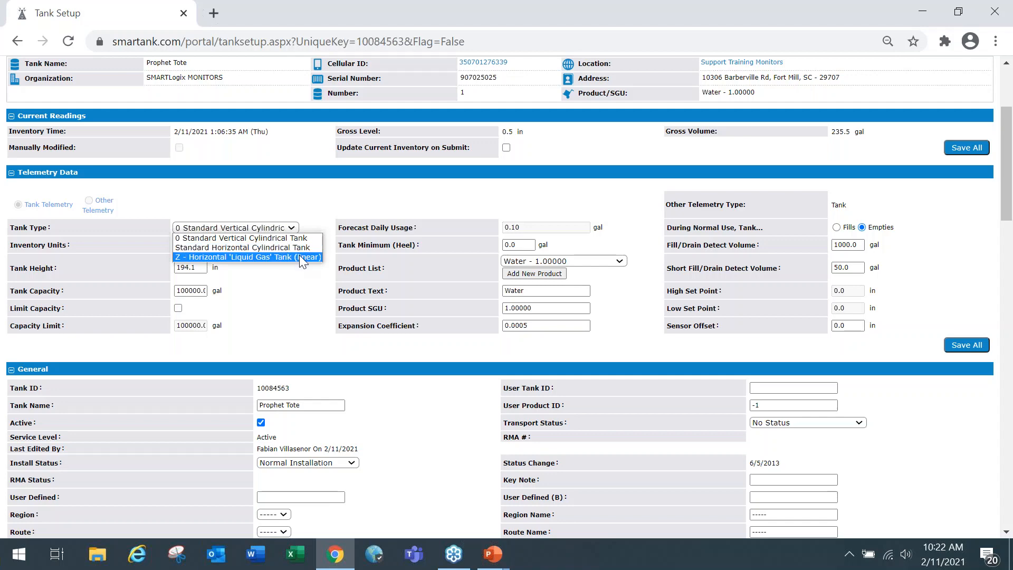
{"action": "left_click", "coordinate": [318, 229]}
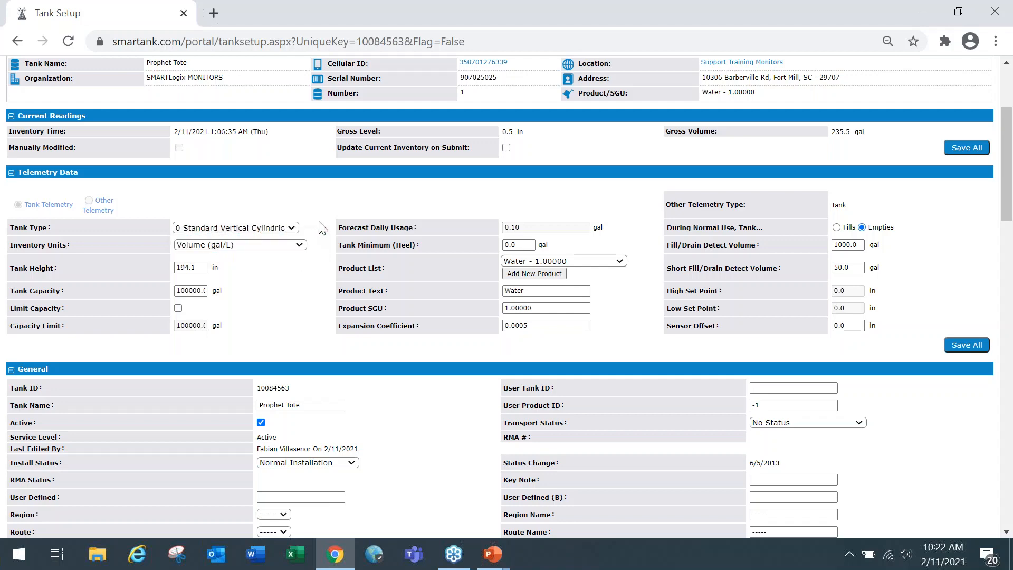
Set the tank's inventory units to Volume (L) and save all changes
{"action": "scroll", "coordinate": [326, 241], "scroll_direction": "down", "scroll_amount": 1}
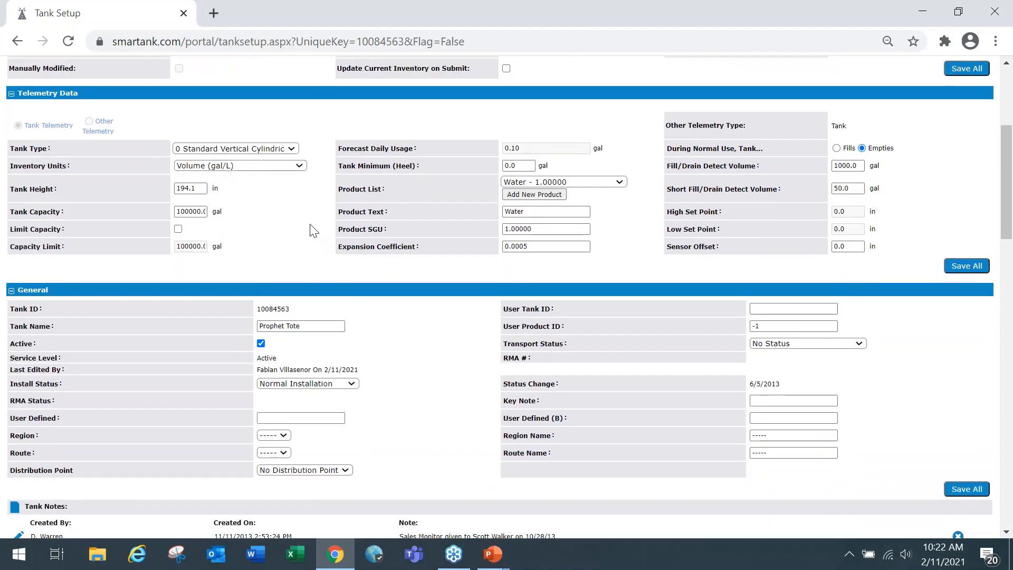
{"action": "left_click", "coordinate": [299, 168]}
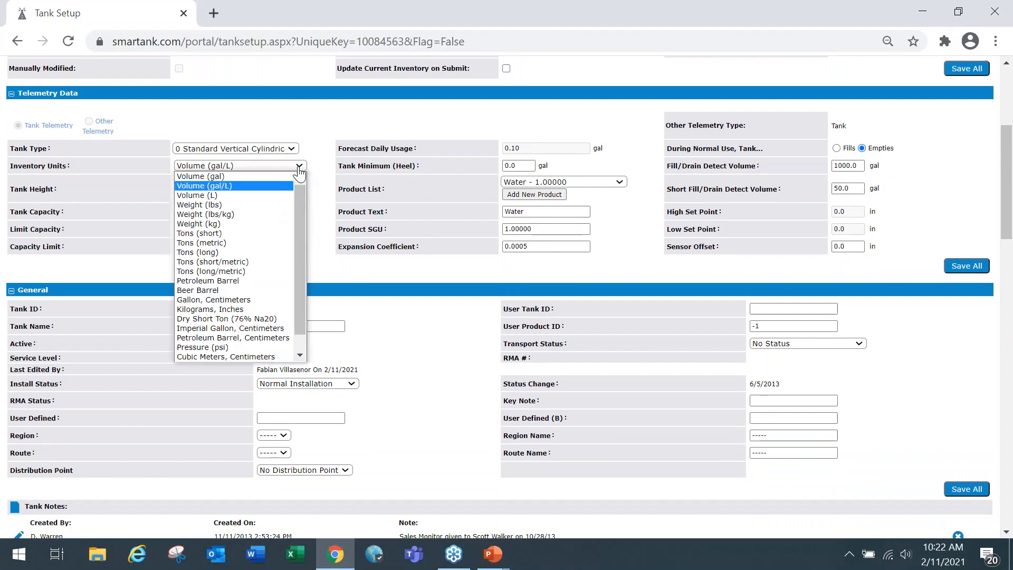
{"action": "left_click", "coordinate": [320, 185]}
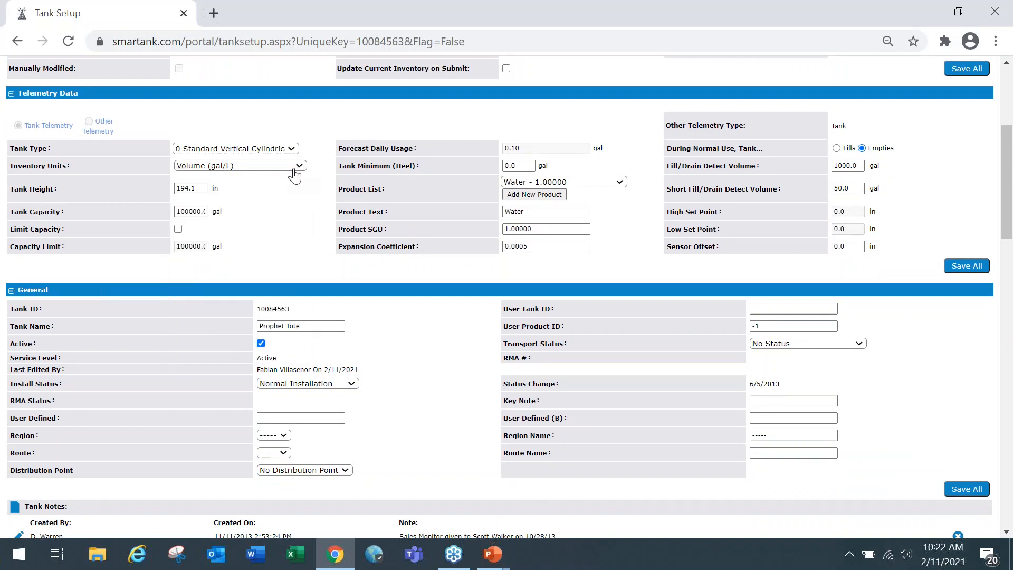
{"action": "left_click", "coordinate": [298, 167]}
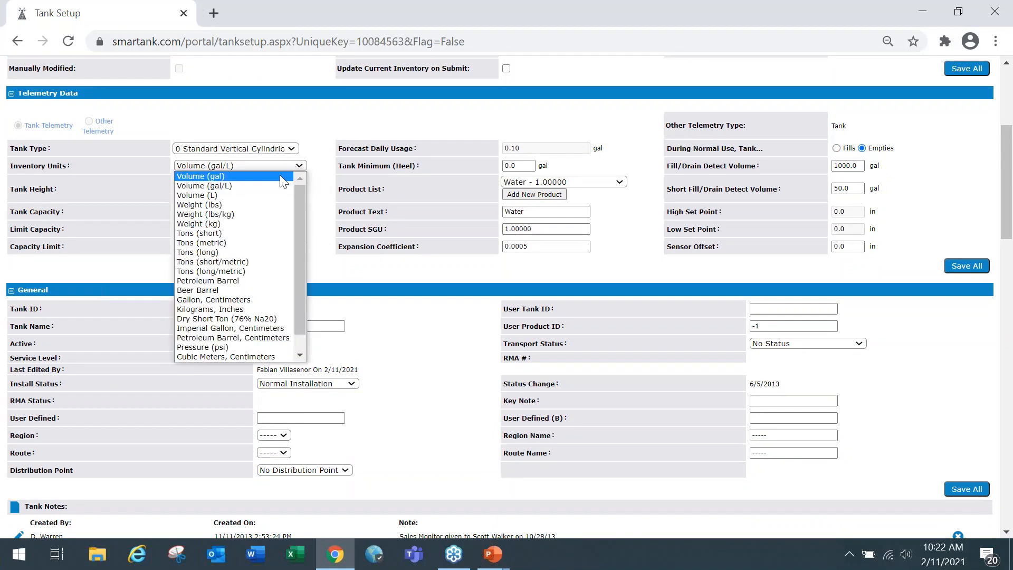
{"action": "left_click", "coordinate": [270, 204]}
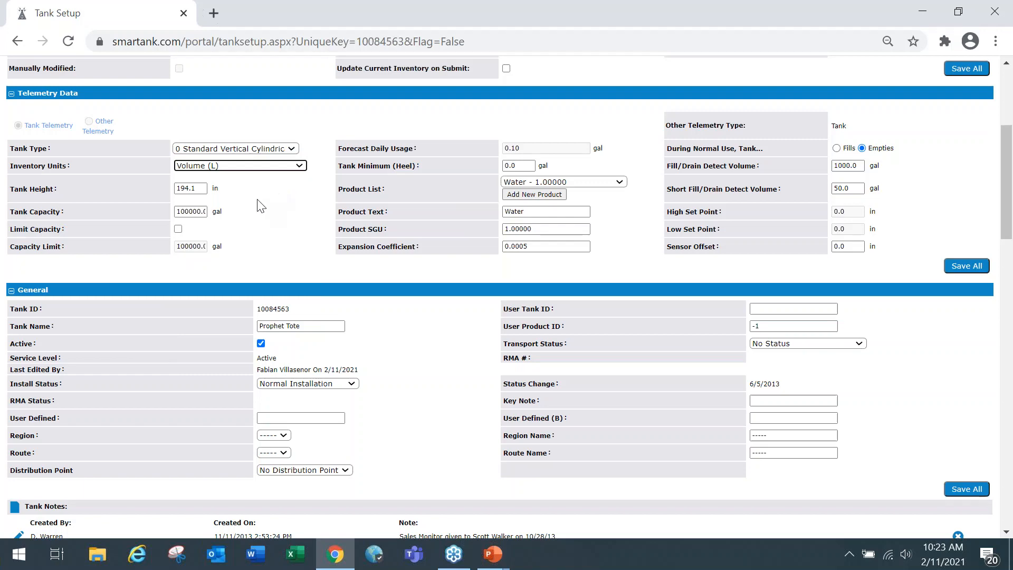
{"action": "left_click", "coordinate": [958, 269]}
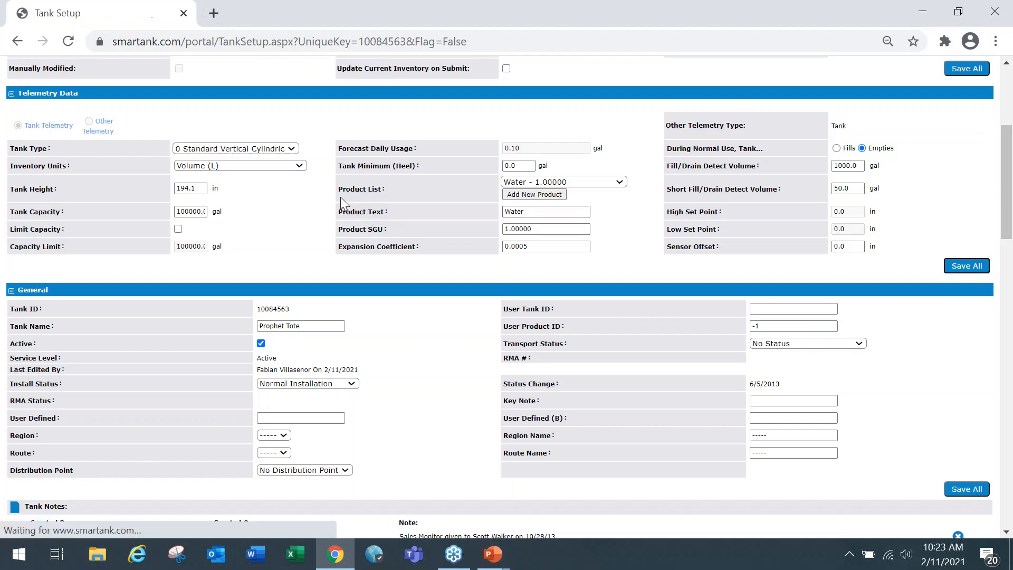
{"action": "scroll", "coordinate": [338, 204], "scroll_direction": "down", "scroll_amount": 2}
{"action": "scroll", "coordinate": [338, 211], "scroll_direction": "down", "scroll_amount": 2}
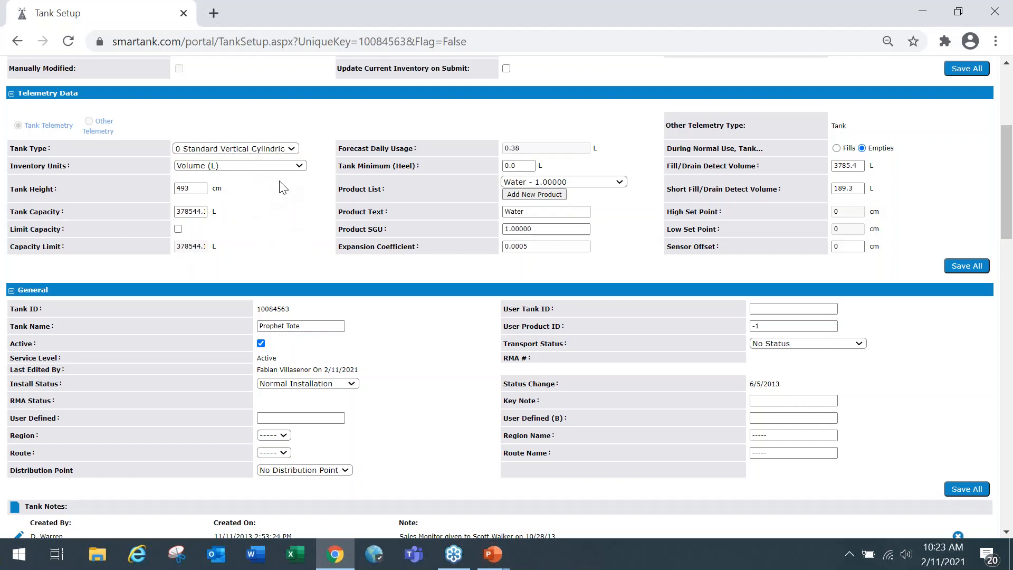
Try to save the inventory units as Volume (gal) and refresh the tank setup page to reload its values
{"action": "left_click", "coordinate": [296, 166]}
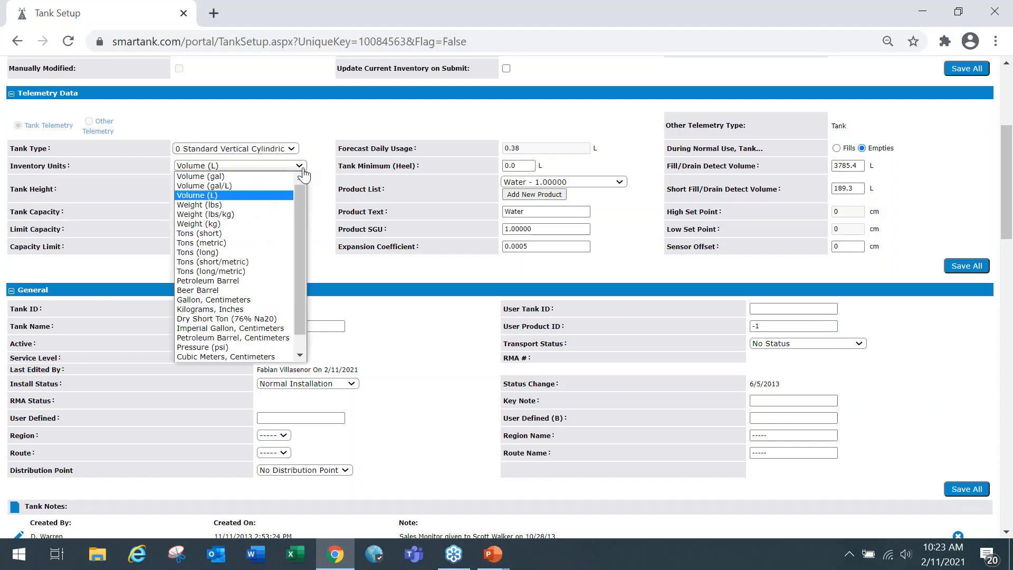
{"action": "left_click", "coordinate": [275, 180]}
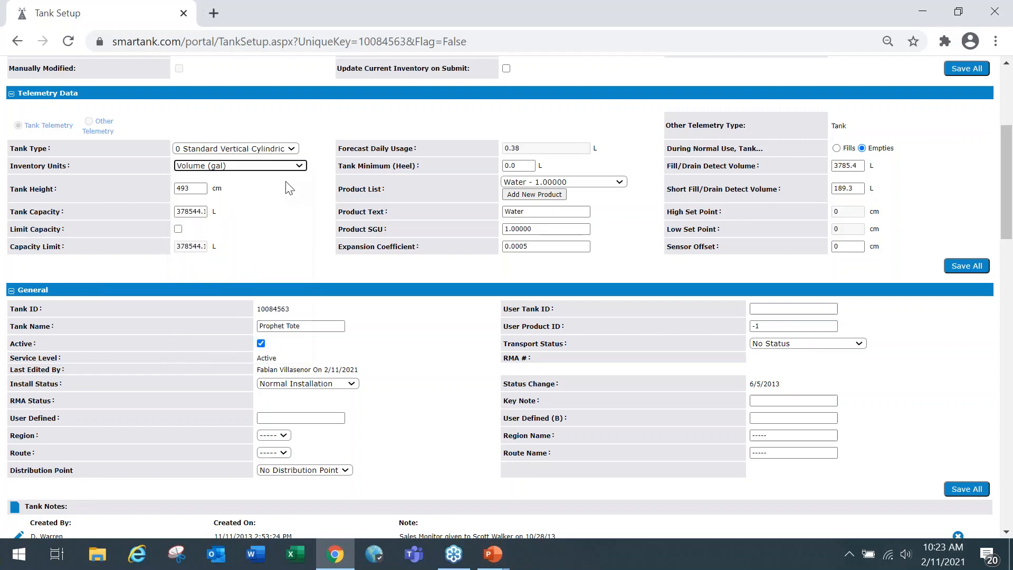
{"action": "left_click", "coordinate": [967, 267]}
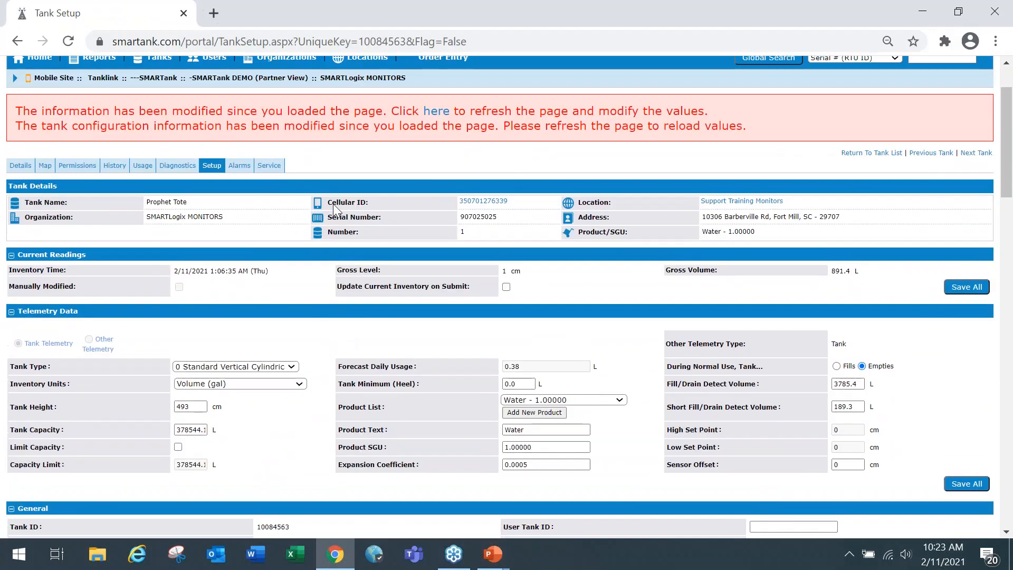
{"action": "left_click", "coordinate": [437, 112]}
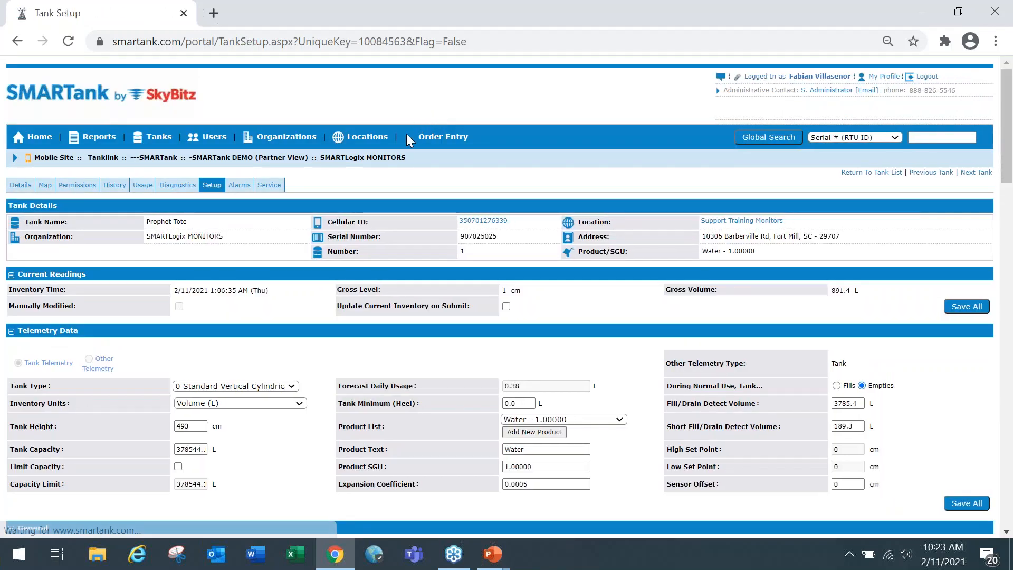
Change the inventory units to Volume (gal) on the reloaded setup page and save all changes
{"action": "scroll", "coordinate": [376, 295], "scroll_direction": "down", "scroll_amount": 1}
{"action": "left_click", "coordinate": [298, 324]}
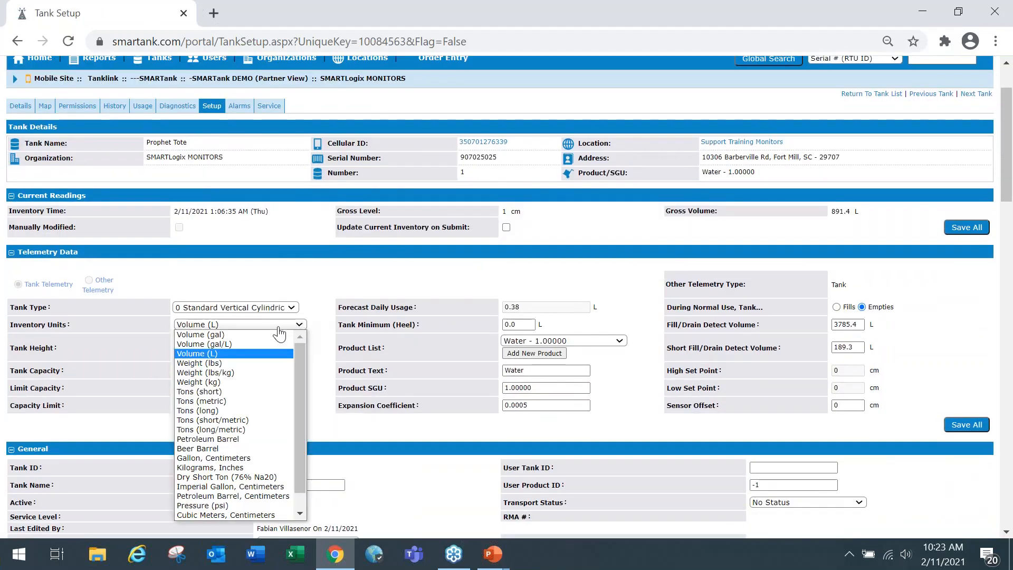
{"action": "left_click", "coordinate": [275, 343]}
{"action": "scroll", "coordinate": [607, 339], "scroll_direction": "down", "scroll_amount": 1}
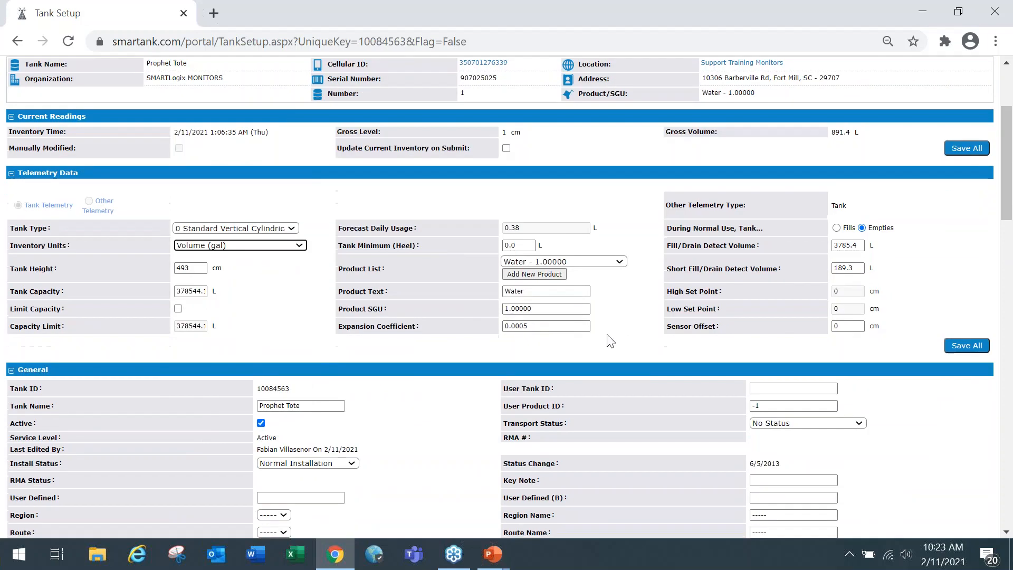
{"action": "left_click", "coordinate": [956, 346]}
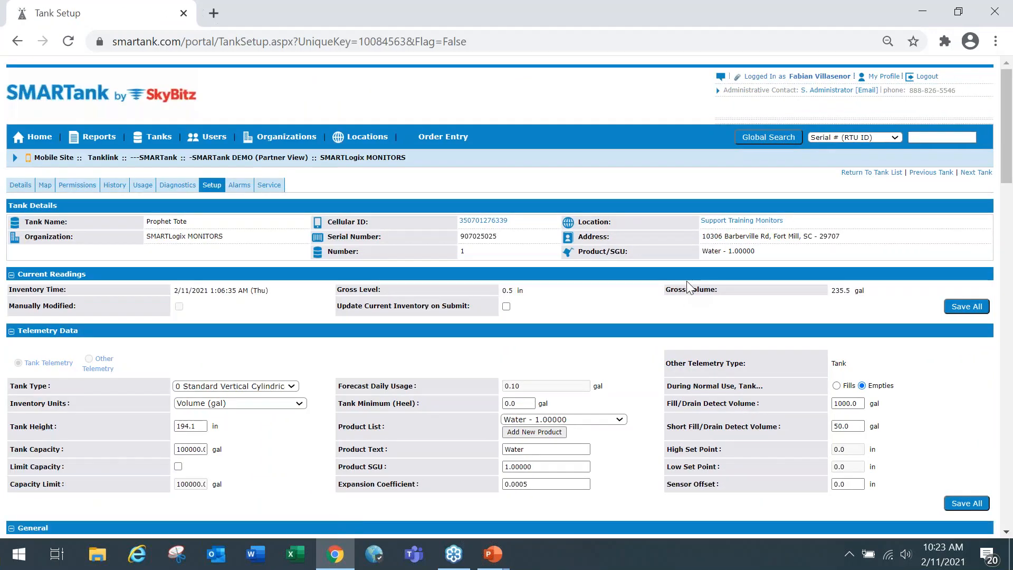
Add the image file Tank Pic.jpg from the Camera Roll folder to the tank's photo setup
{"action": "scroll", "coordinate": [692, 350], "scroll_direction": "down", "scroll_amount": 1}
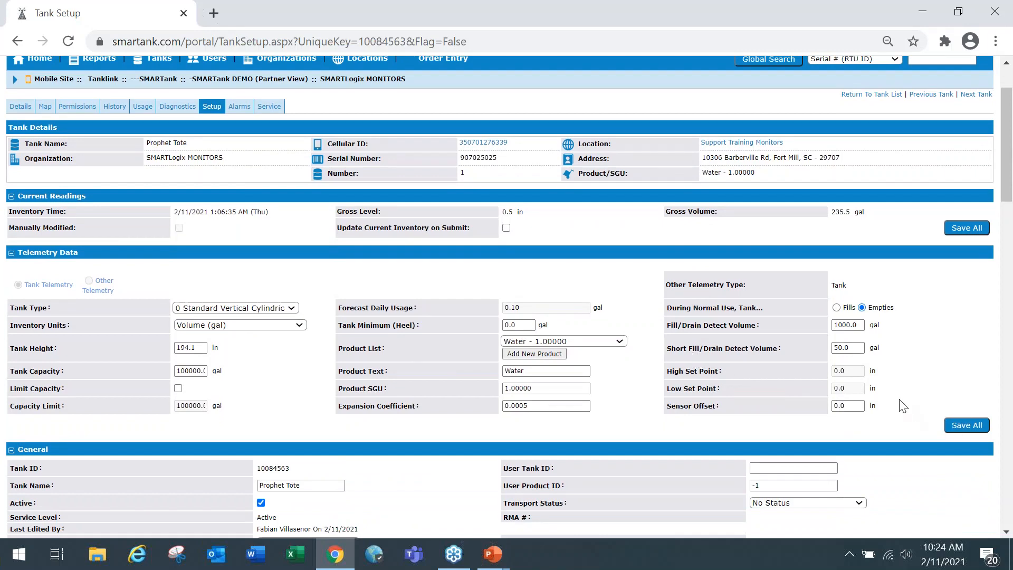
{"action": "scroll", "coordinate": [903, 406], "scroll_direction": "down", "scroll_amount": 1}
{"action": "scroll", "coordinate": [644, 374], "scroll_direction": "down", "scroll_amount": 6}
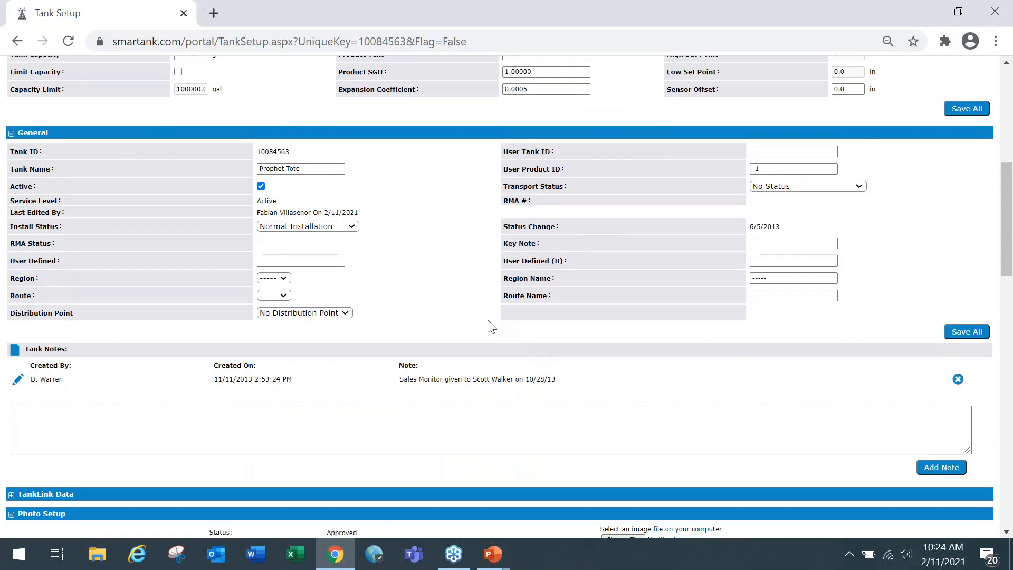
{"action": "scroll", "coordinate": [416, 312], "scroll_direction": "down", "scroll_amount": 1}
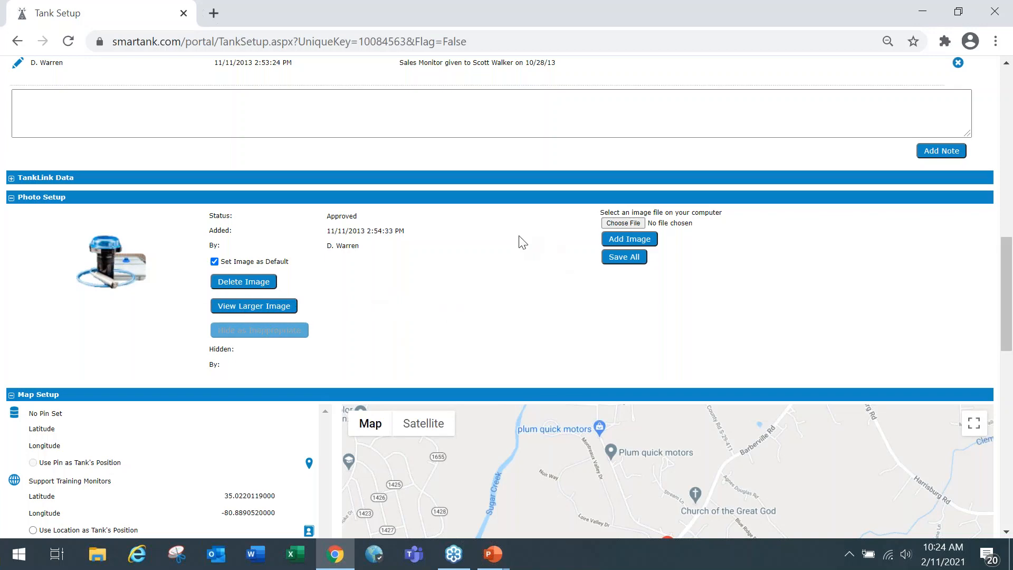
{"action": "left_click", "coordinate": [624, 223]}
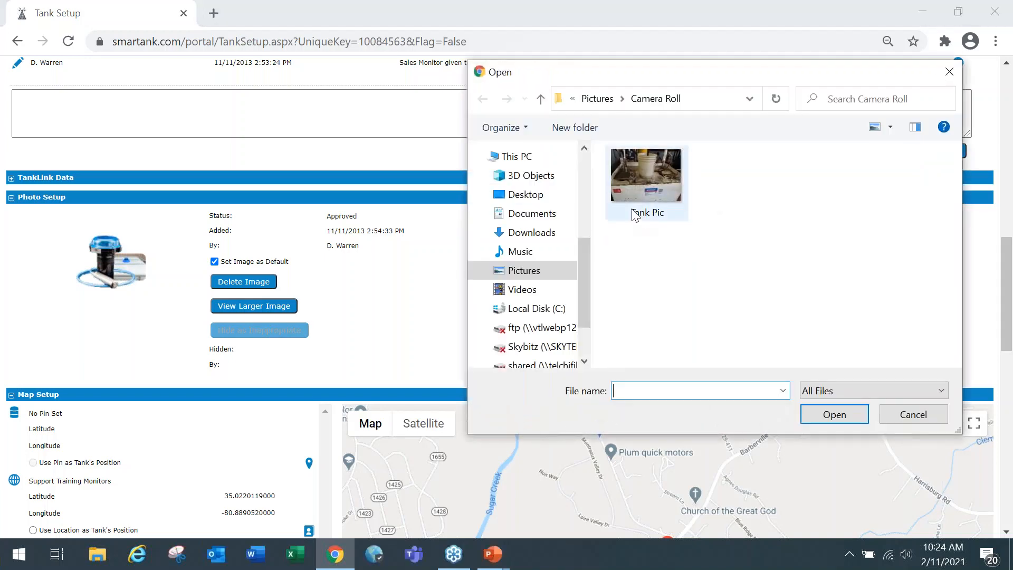
{"action": "double_click", "coordinate": [646, 185]}
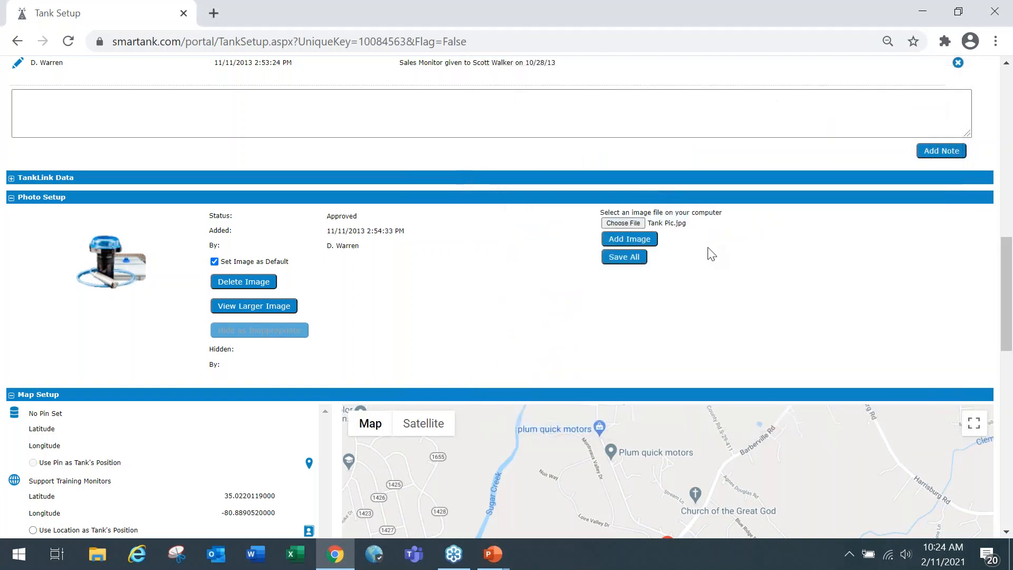
{"action": "left_click", "coordinate": [643, 244]}
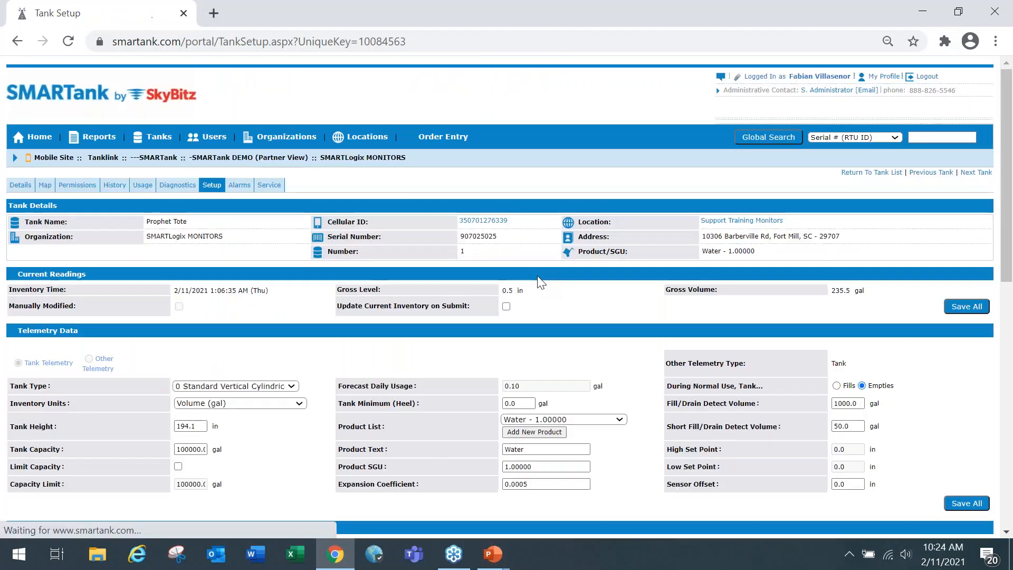
View the second tank photo in the Photo Setup section at a larger size and close the enlarged view
{"action": "scroll", "coordinate": [491, 305], "scroll_direction": "down", "scroll_amount": 7}
{"action": "scroll", "coordinate": [488, 303], "scroll_direction": "down", "scroll_amount": 6}
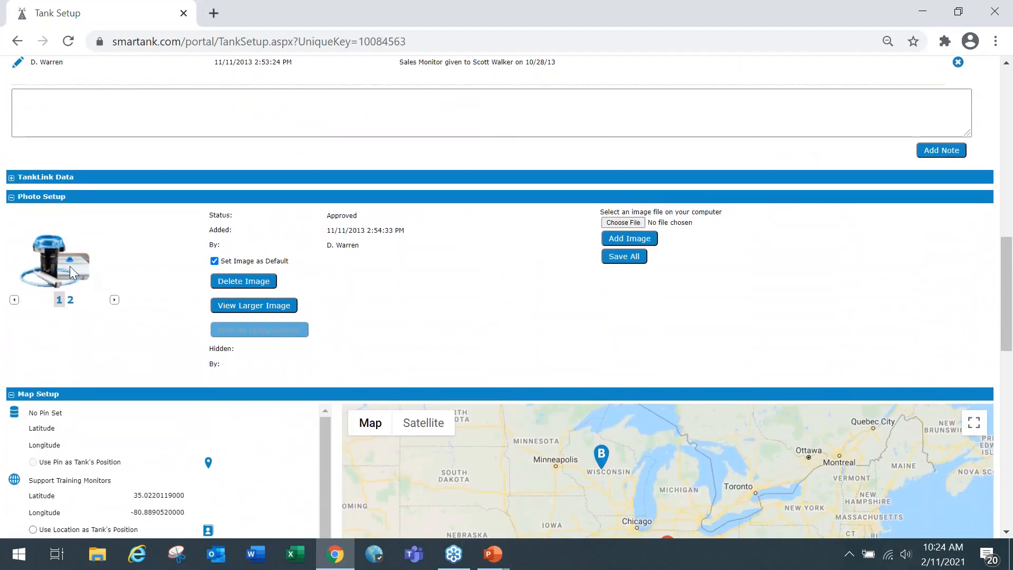
{"action": "left_click", "coordinate": [115, 300]}
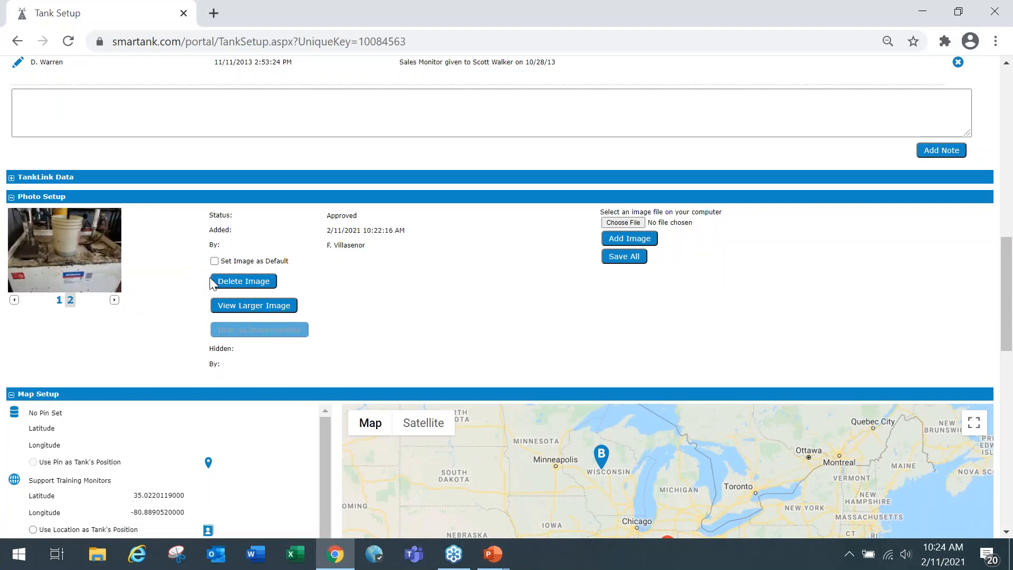
{"action": "left_click", "coordinate": [242, 309]}
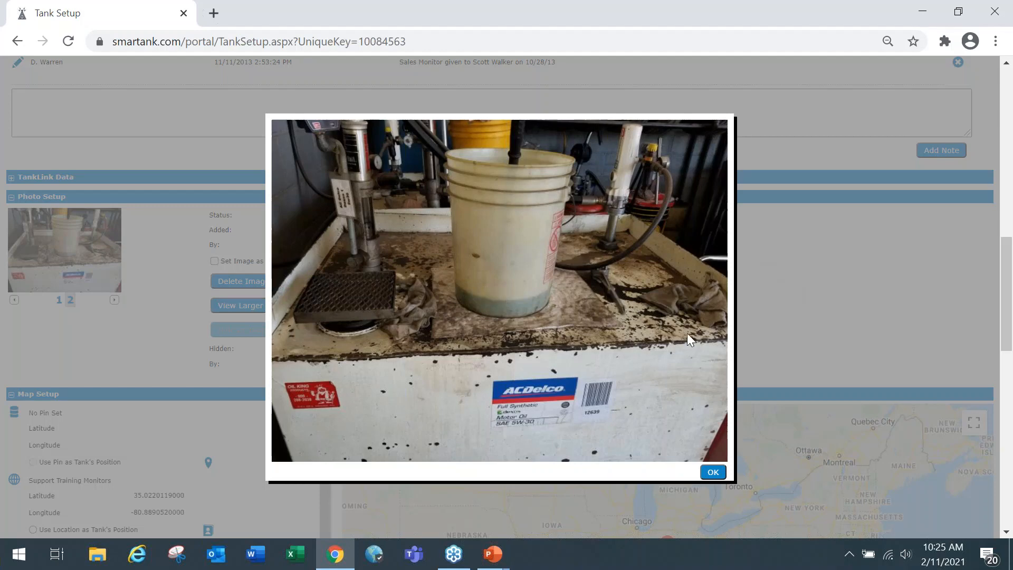
{"action": "left_click", "coordinate": [712, 473]}
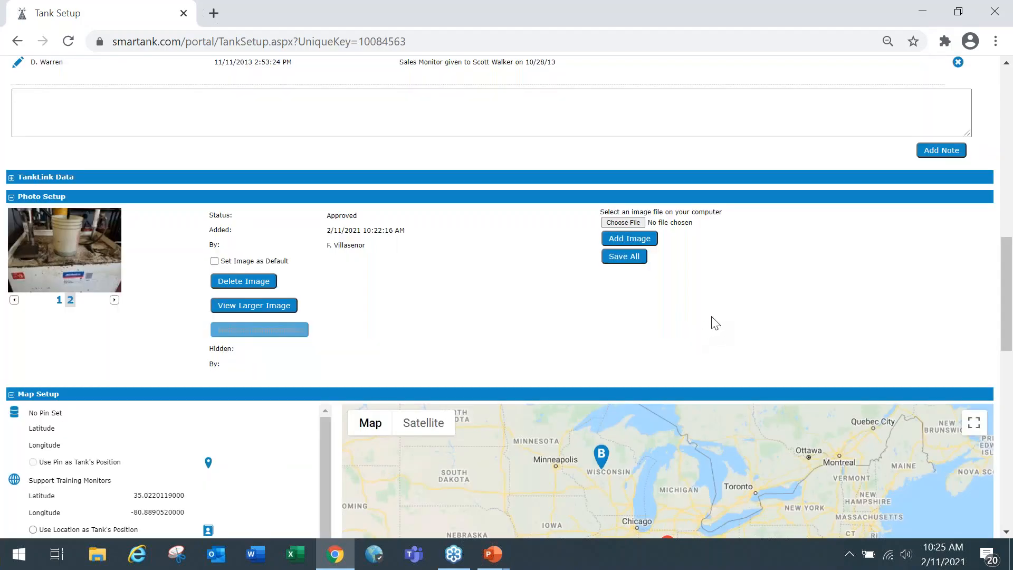
{"action": "scroll", "coordinate": [776, 299], "scroll_direction": "down", "scroll_amount": 1}
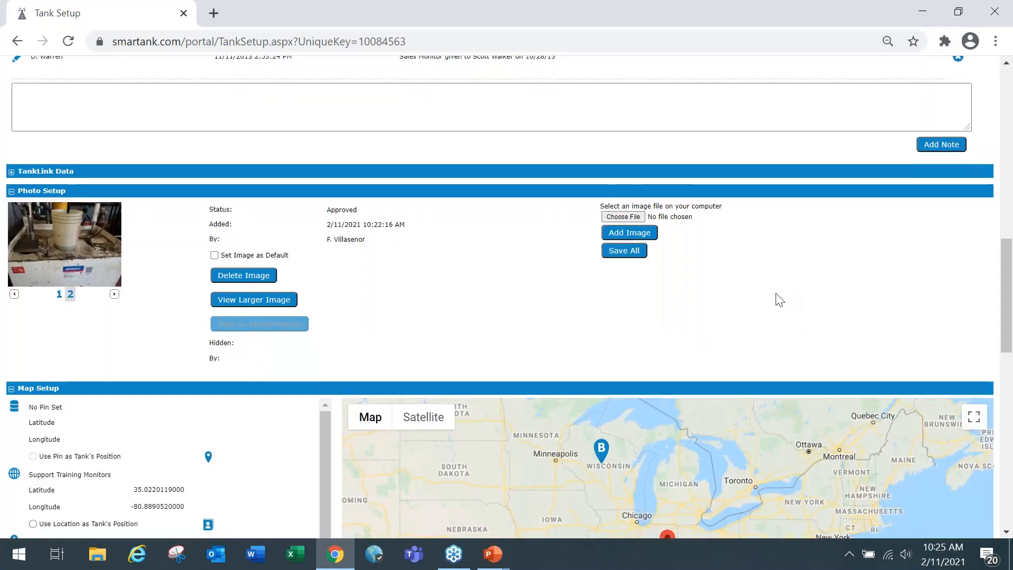
{"action": "scroll", "coordinate": [686, 264], "scroll_direction": "up", "scroll_amount": 5}
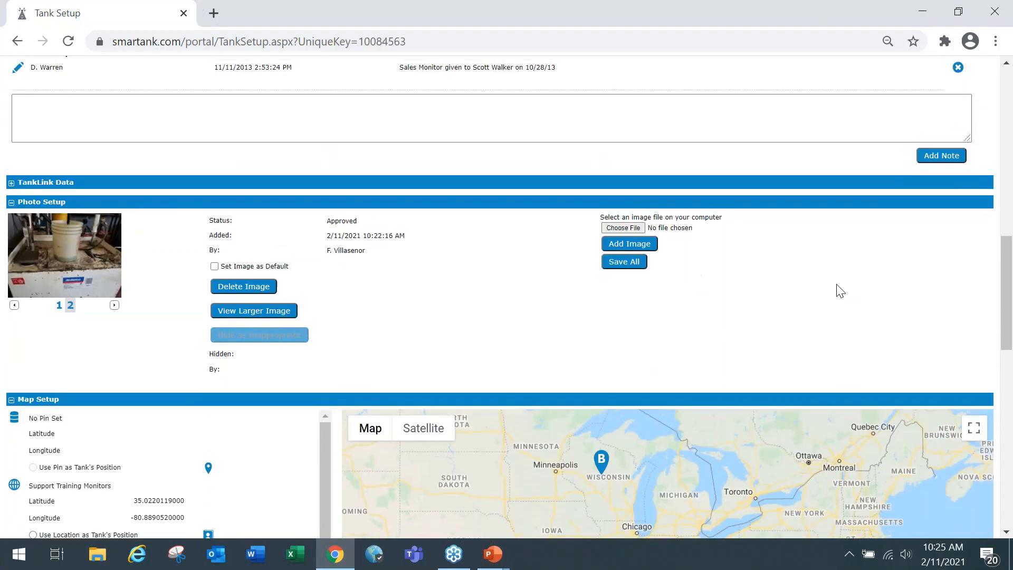
{"action": "scroll", "coordinate": [926, 292], "scroll_direction": "up", "scroll_amount": 4}
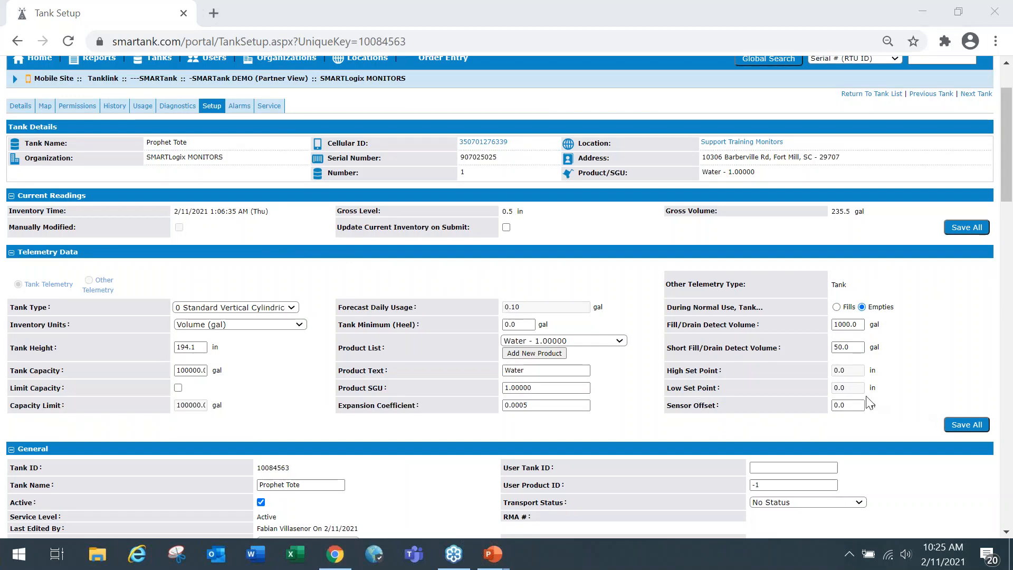
{"action": "scroll", "coordinate": [389, 308], "scroll_direction": "down", "scroll_amount": 8}
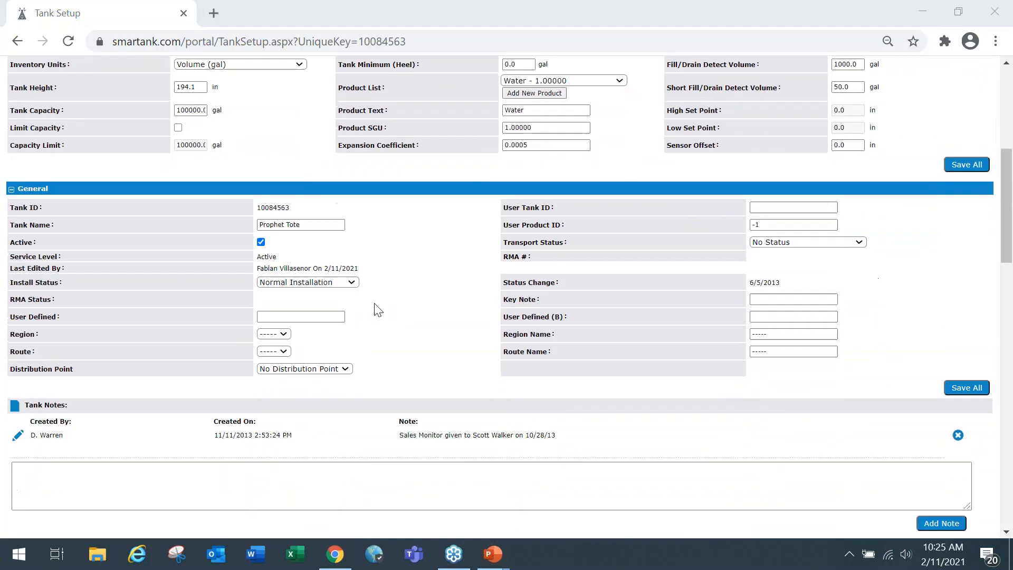
Examine the surroundings of the red pin on the Map Setup map, from regional level down to individual roads
{"action": "scroll", "coordinate": [388, 308], "scroll_direction": "down", "scroll_amount": 8}
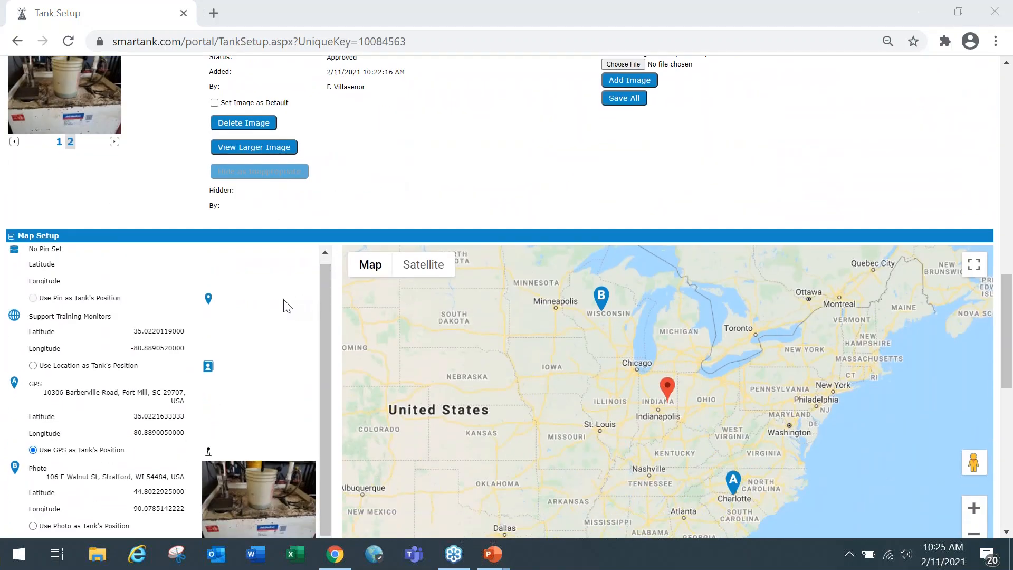
{"action": "scroll", "coordinate": [726, 291], "scroll_direction": "down", "scroll_amount": 1}
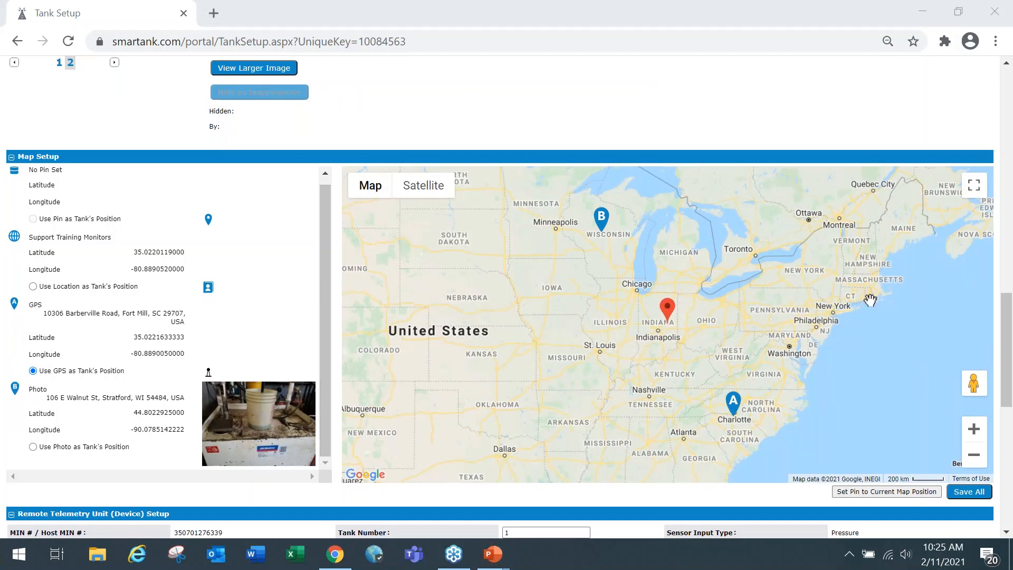
{"action": "left_click_drag", "start_coordinate": [1006, 334], "coordinate": [1005, 371]}
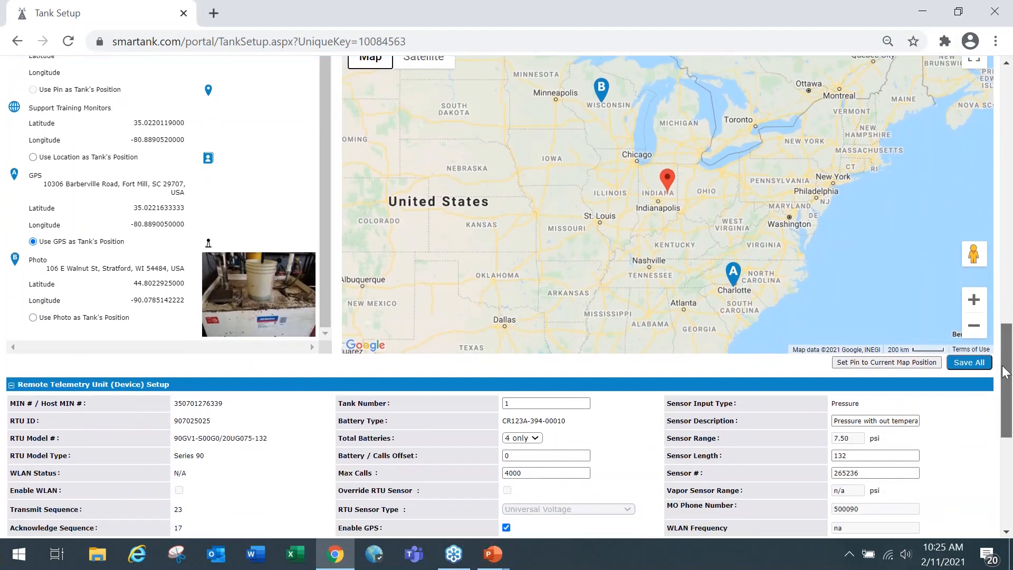
{"action": "scroll", "coordinate": [1005, 371], "scroll_direction": "up", "scroll_amount": 1}
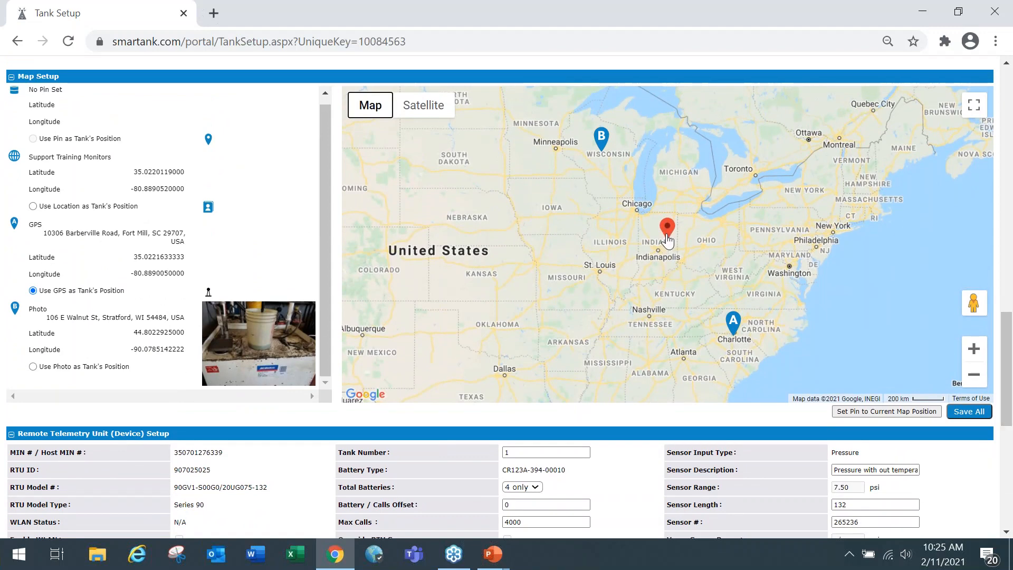
{"action": "left_click", "coordinate": [974, 349]}
{"action": "left_click", "coordinate": [974, 349]}
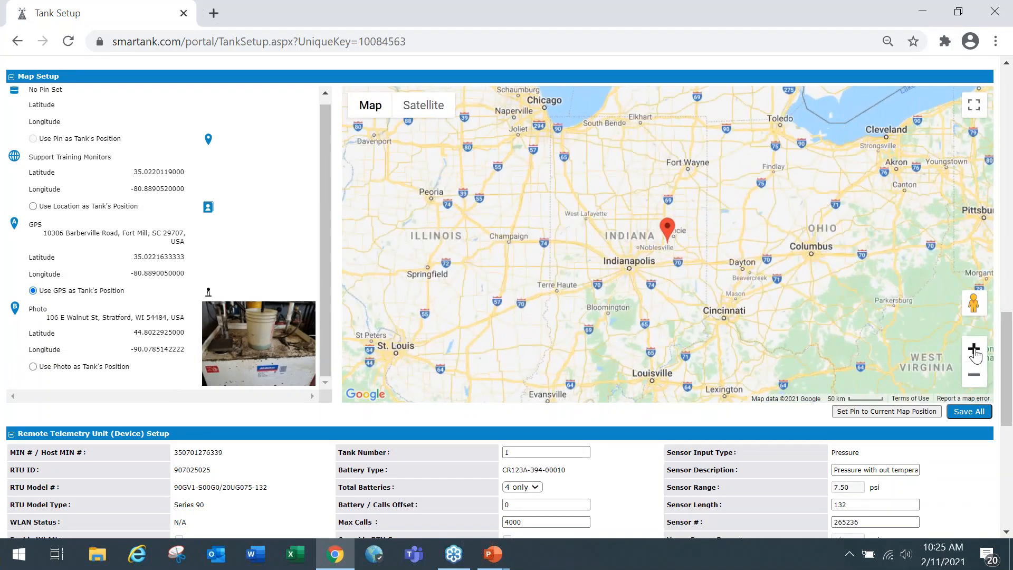
{"action": "left_click", "coordinate": [974, 349]}
{"action": "left_click", "coordinate": [974, 350]}
{"action": "left_click", "coordinate": [975, 350]}
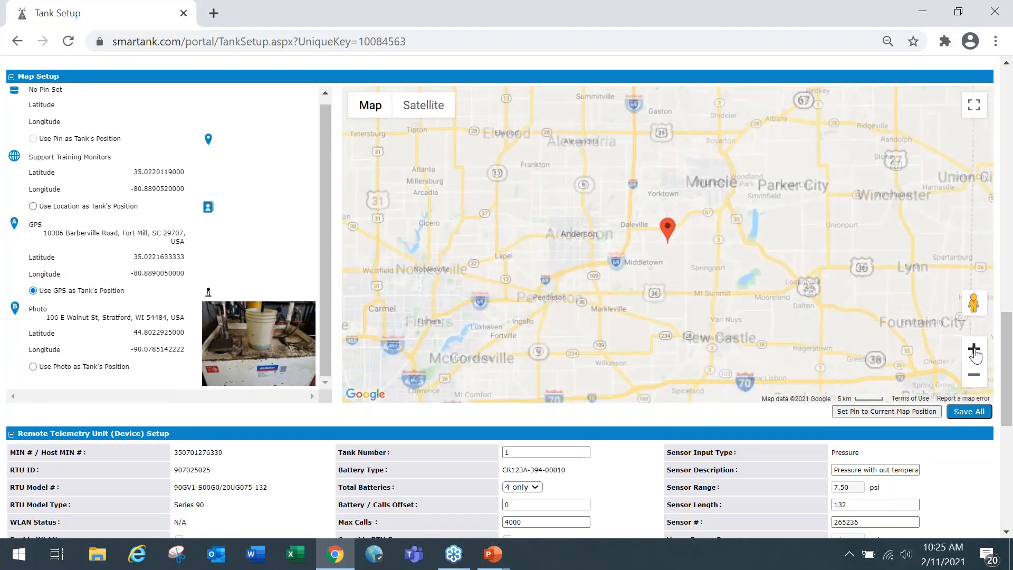
{"action": "left_click", "coordinate": [974, 350]}
{"action": "left_click", "coordinate": [974, 350]}
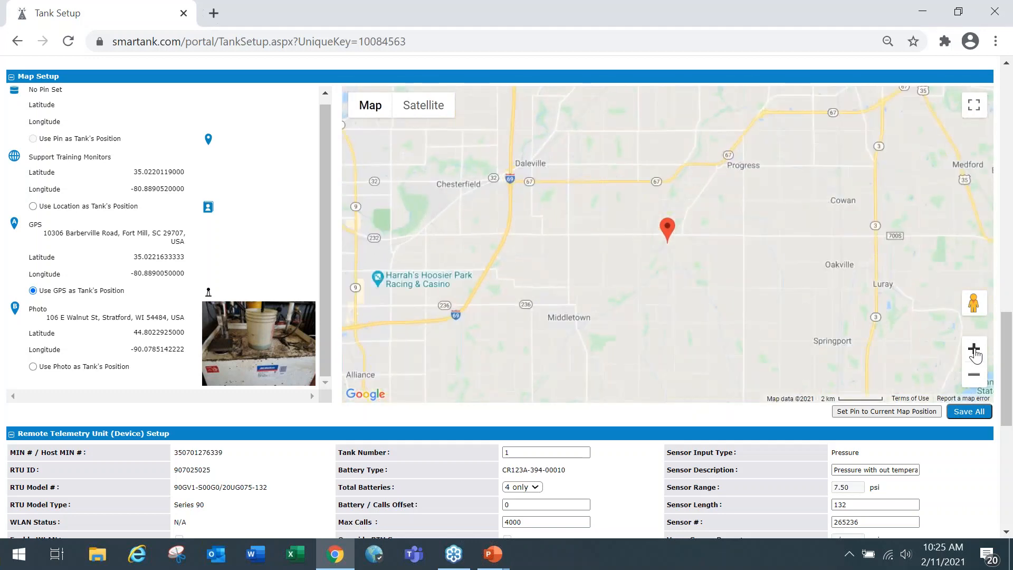
{"action": "left_click", "coordinate": [975, 350]}
{"action": "left_click", "coordinate": [975, 349]}
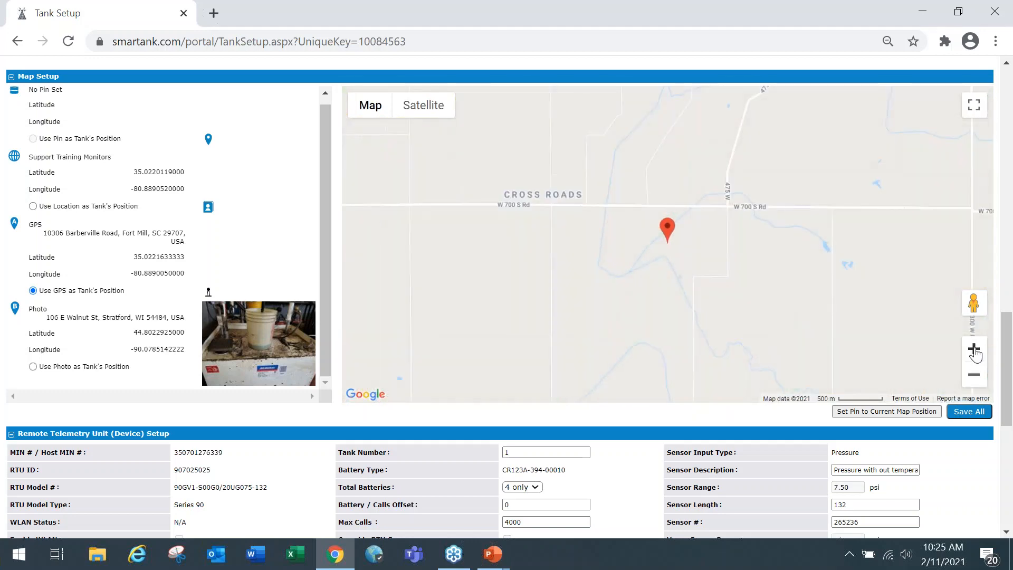
Show the map as satellite imagery and examine the area around the red pin both close up and from farther out
{"action": "left_click", "coordinate": [429, 117]}
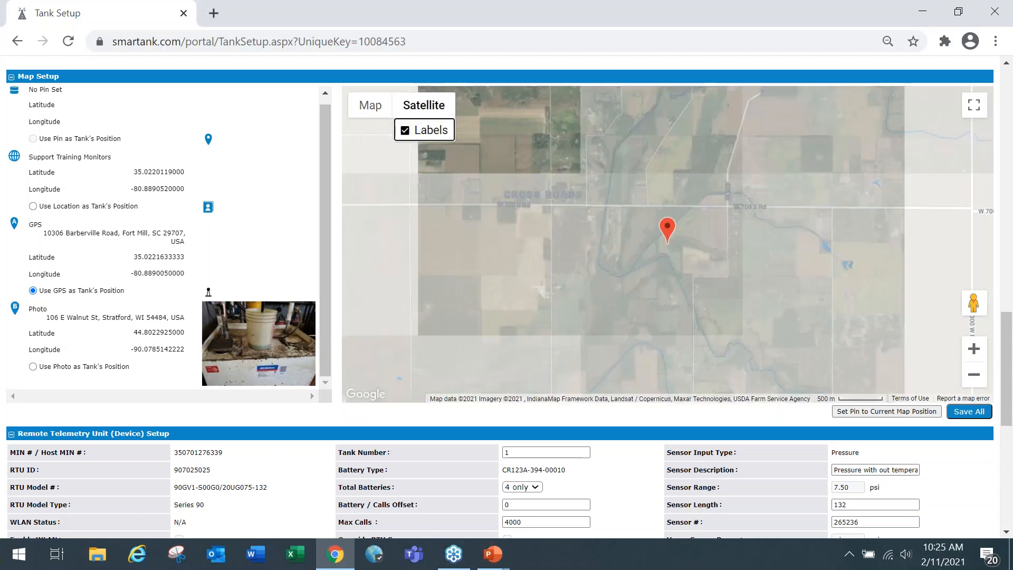
{"action": "left_click", "coordinate": [973, 350]}
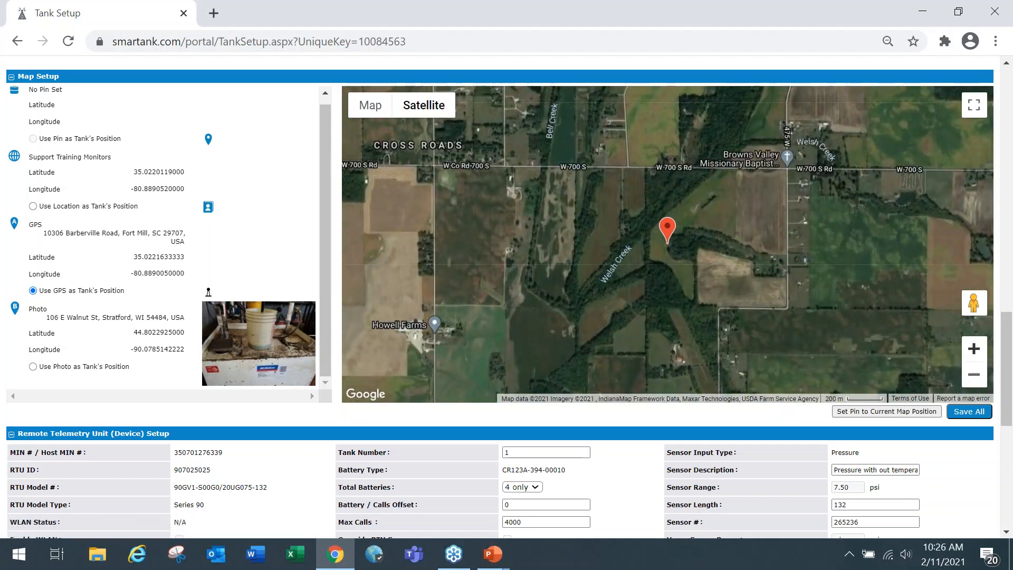
{"action": "left_click", "coordinate": [974, 349]}
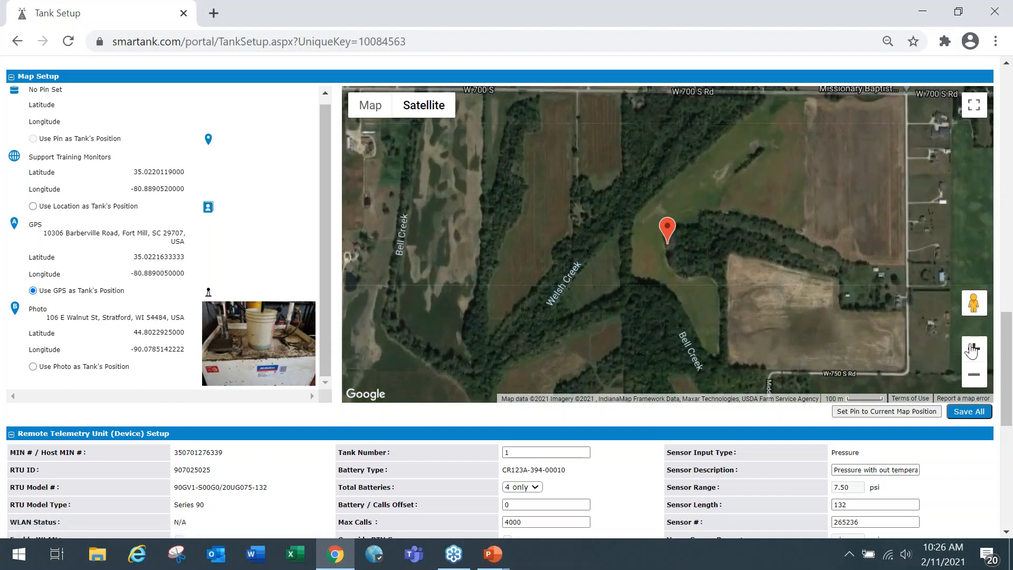
{"action": "left_click", "coordinate": [975, 375]}
{"action": "left_click", "coordinate": [974, 375]}
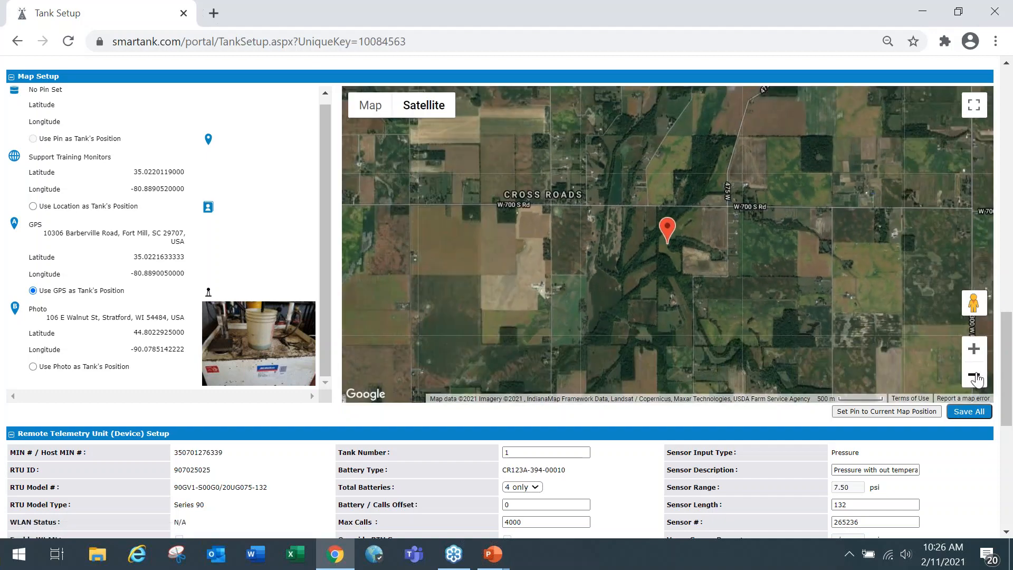
{"action": "left_click", "coordinate": [975, 374]}
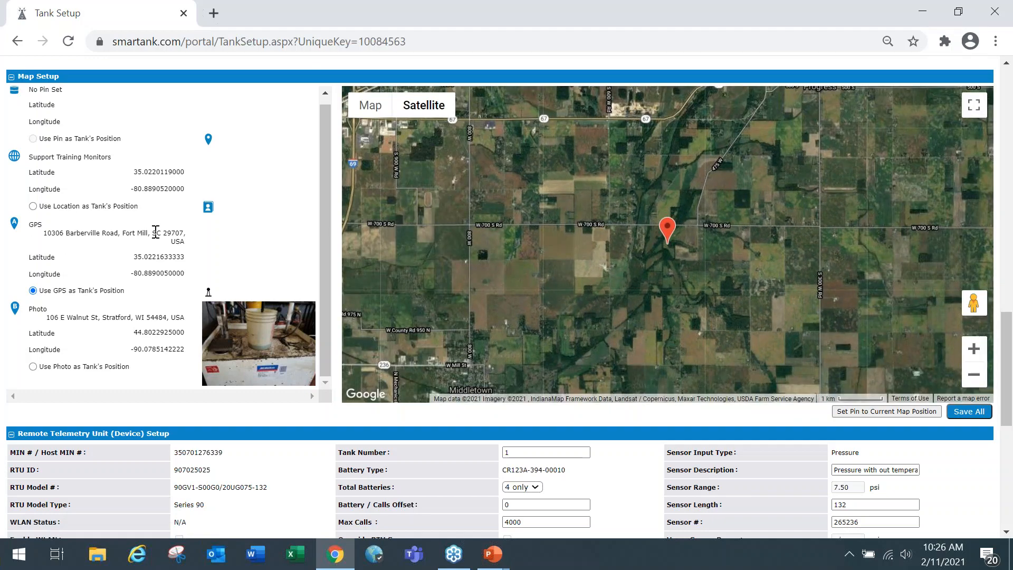
{"action": "mouse_move", "coordinate": [1006, 344]}
{"action": "left_mouse_down"}
{"action": "mouse_move", "coordinate": [1005, 109]}
{"action": "mouse_move", "coordinate": [1008, 344]}
{"action": "left_mouse_up"}
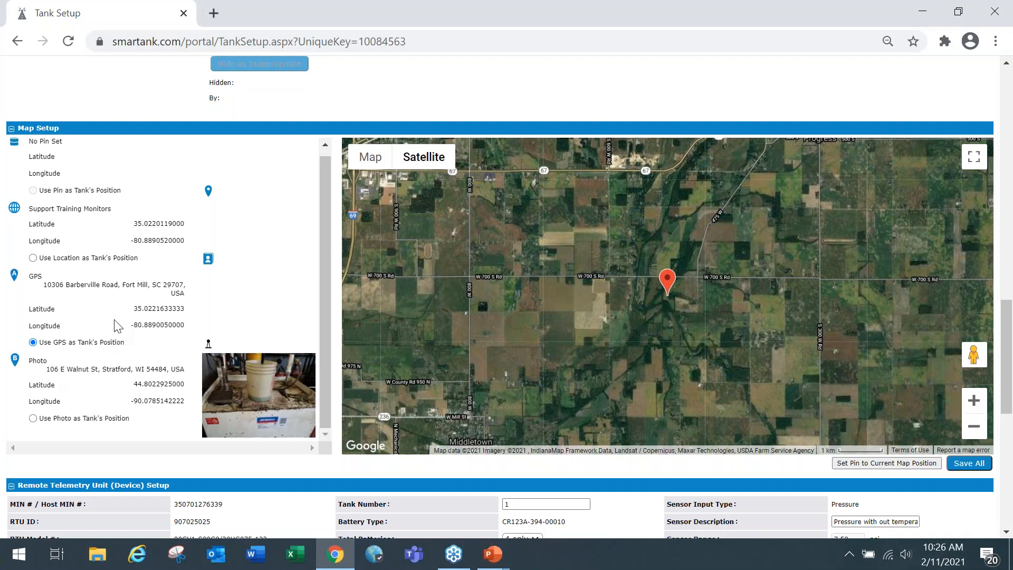
{"action": "left_click", "coordinate": [975, 427]}
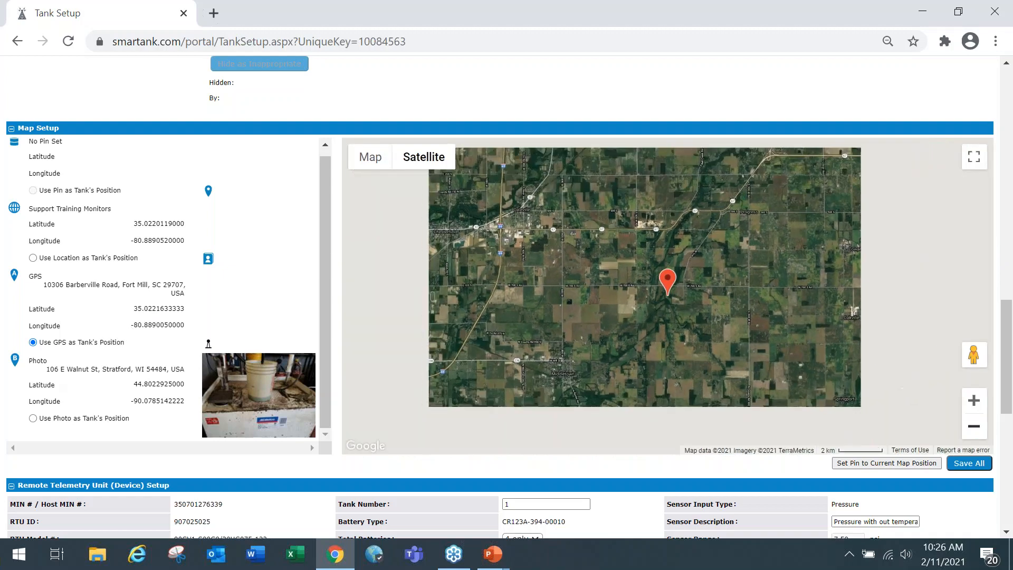
{"action": "left_click", "coordinate": [975, 426]}
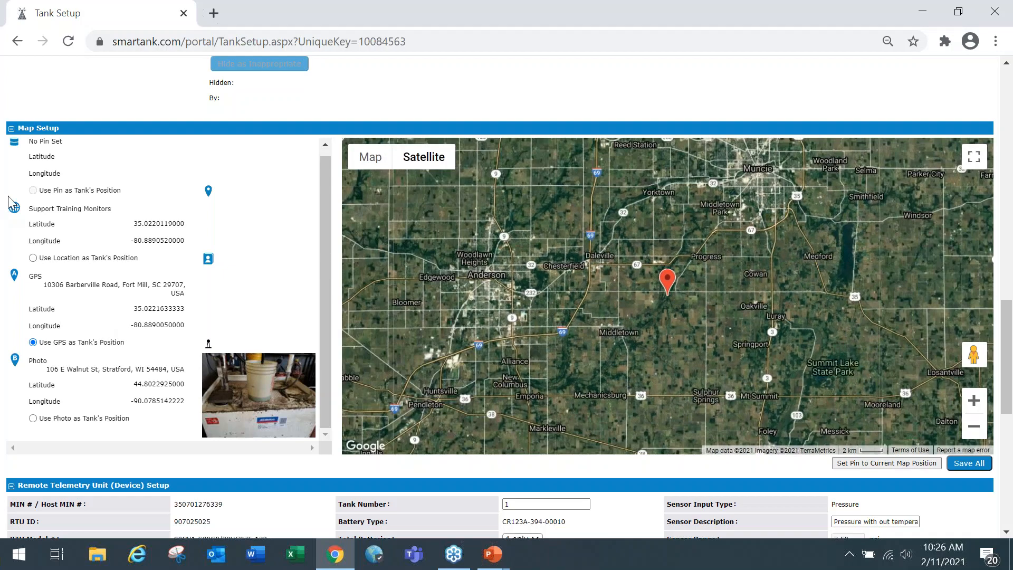
Use the location's coordinates as the tank's position and save all changes
{"action": "left_click", "coordinate": [33, 258]}
{"action": "left_click", "coordinate": [963, 470]}
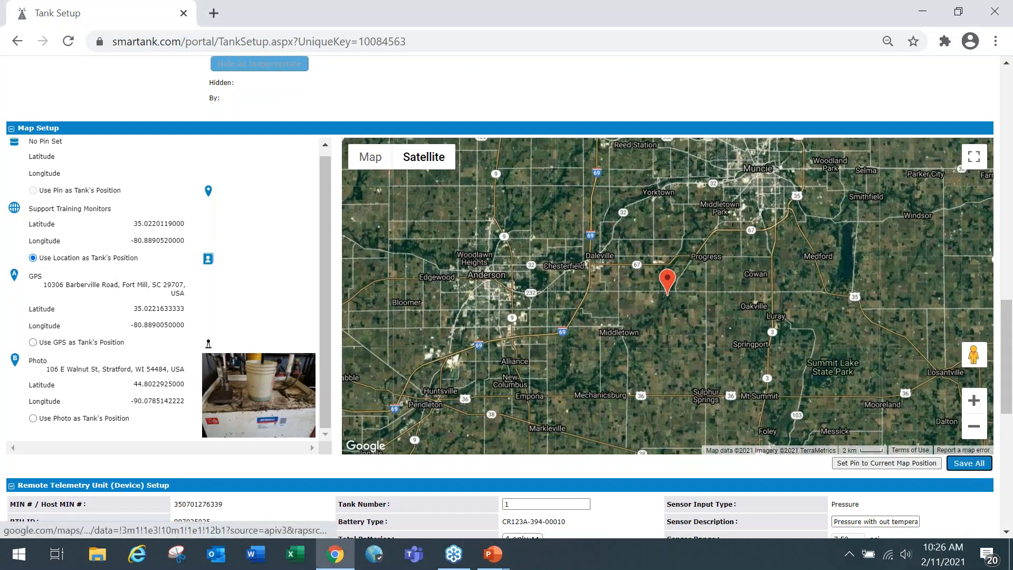
{"action": "left_click", "coordinate": [968, 469]}
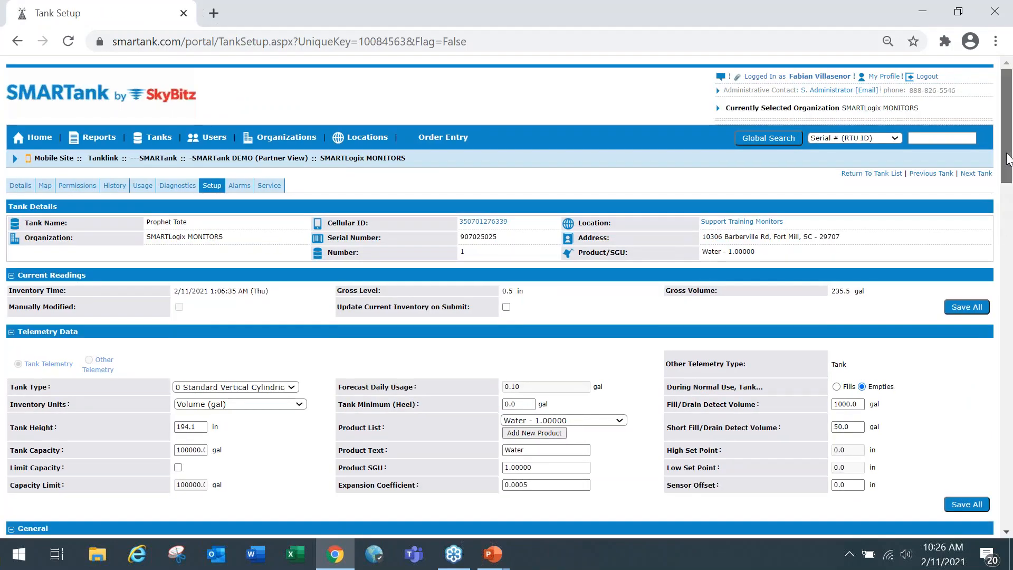
Return to the map setup, choose GPS as the tank's position and save all changes
{"action": "left_click_drag", "start_coordinate": [1007, 164], "coordinate": [1011, 397]}
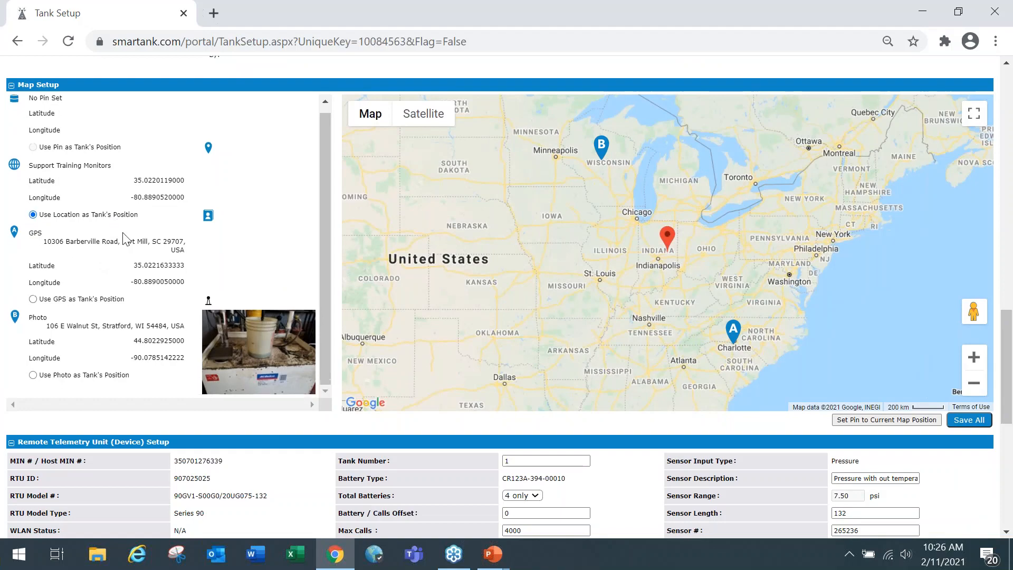
{"action": "scroll", "coordinate": [399, 288], "scroll_direction": "down", "scroll_amount": 5}
{"action": "scroll", "coordinate": [399, 293], "scroll_direction": "down", "scroll_amount": 5}
{"action": "scroll", "coordinate": [390, 296], "scroll_direction": "up", "scroll_amount": 5}
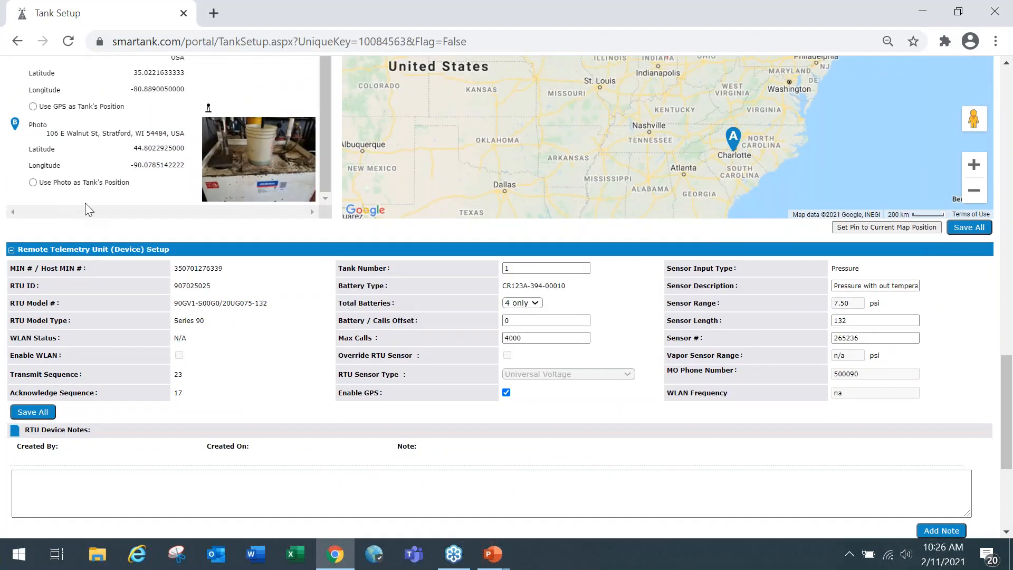
{"action": "scroll", "coordinate": [84, 203], "scroll_direction": "up", "scroll_amount": 2}
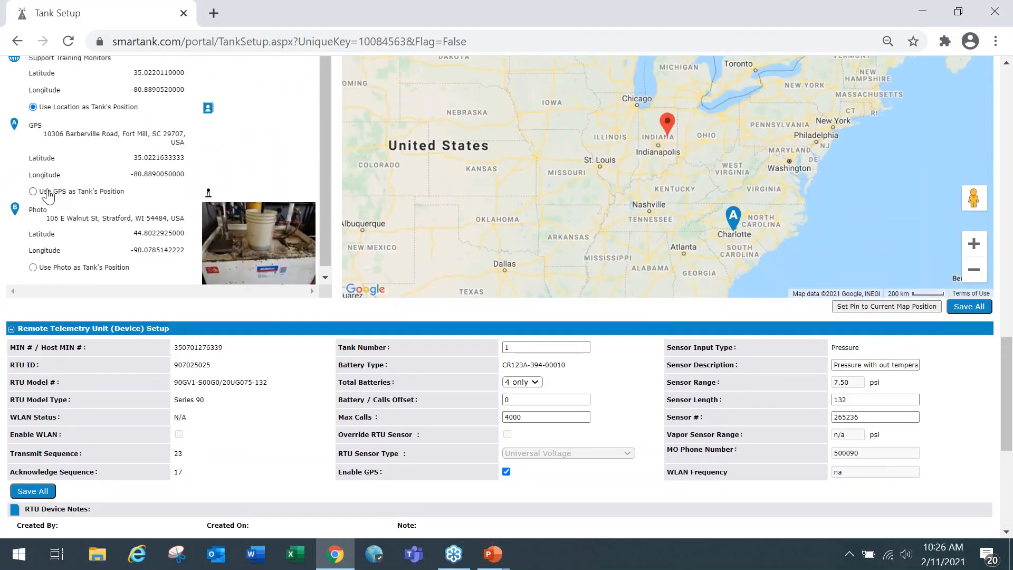
{"action": "left_click", "coordinate": [33, 191]}
{"action": "left_click", "coordinate": [970, 307]}
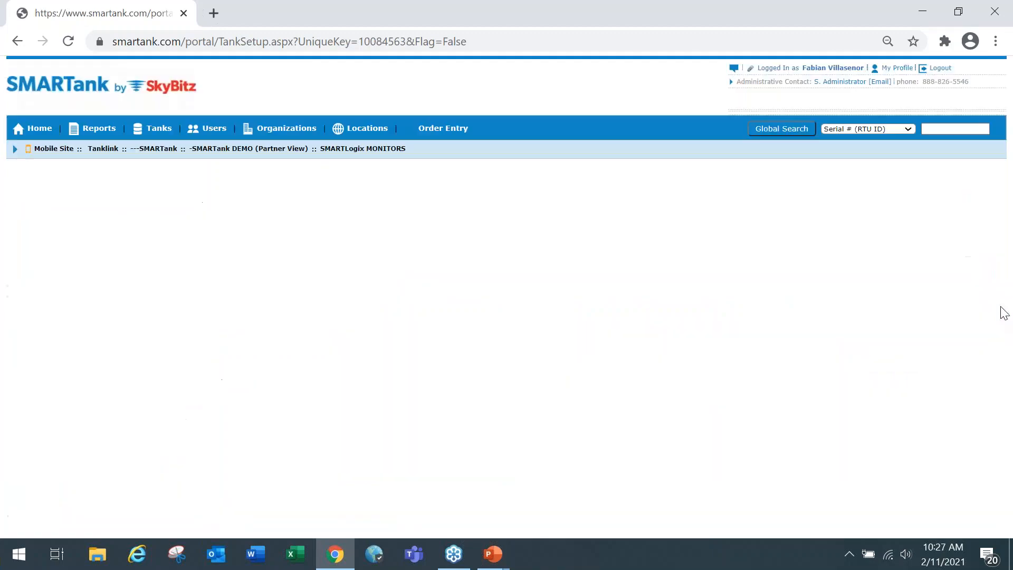
Position the map's red pin in the Carolinas, near GPS marker A by Charlotte
{"action": "scroll", "coordinate": [921, 293], "scroll_direction": "down", "scroll_amount": 7}
{"action": "scroll", "coordinate": [923, 298], "scroll_direction": "down", "scroll_amount": 15}
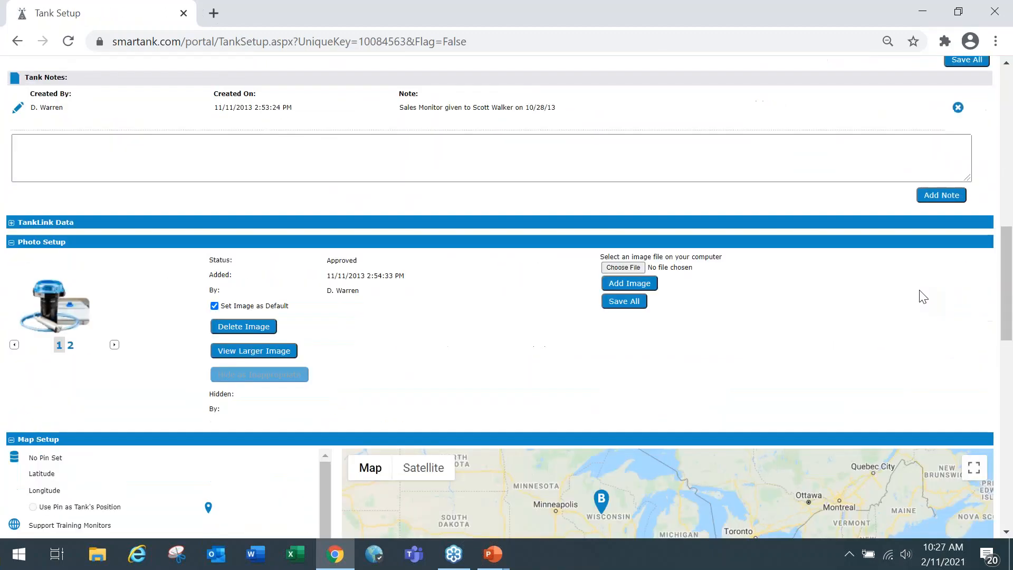
{"action": "scroll", "coordinate": [908, 264], "scroll_direction": "up", "scroll_amount": 2}
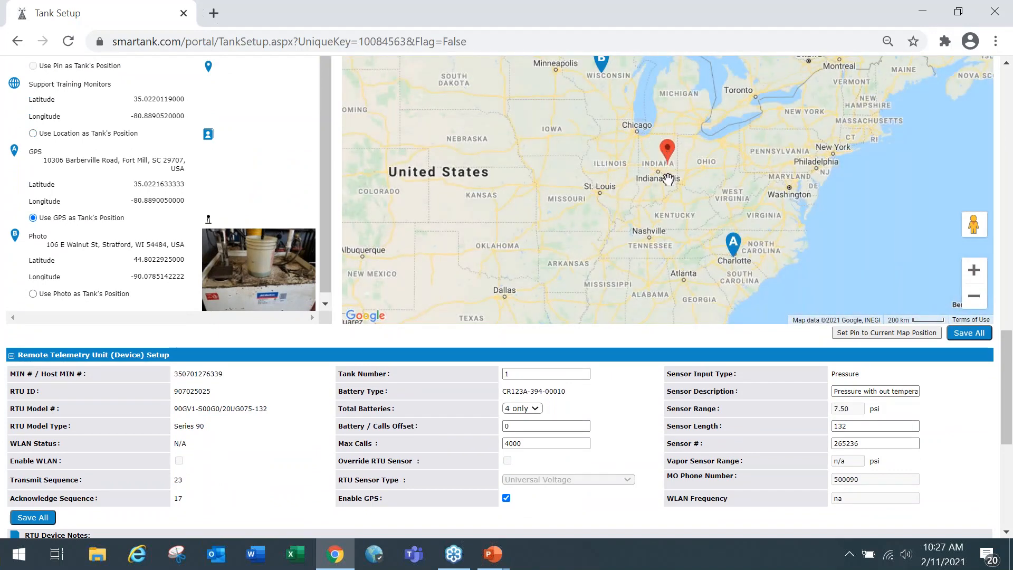
{"action": "left_click_drag", "start_coordinate": [662, 199], "coordinate": [610, 154]}
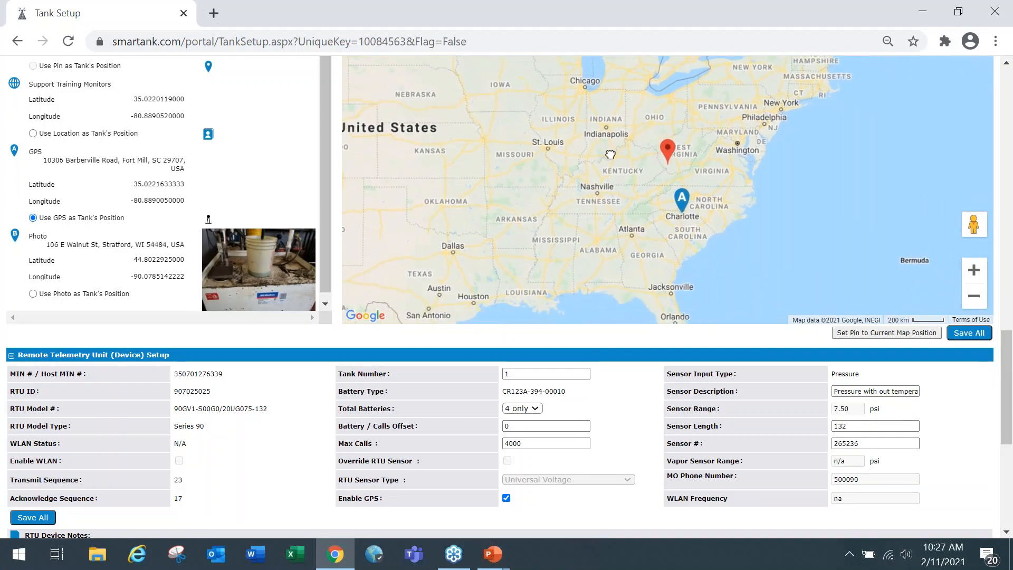
{"action": "left_click_drag", "start_coordinate": [636, 199], "coordinate": [638, 177]}
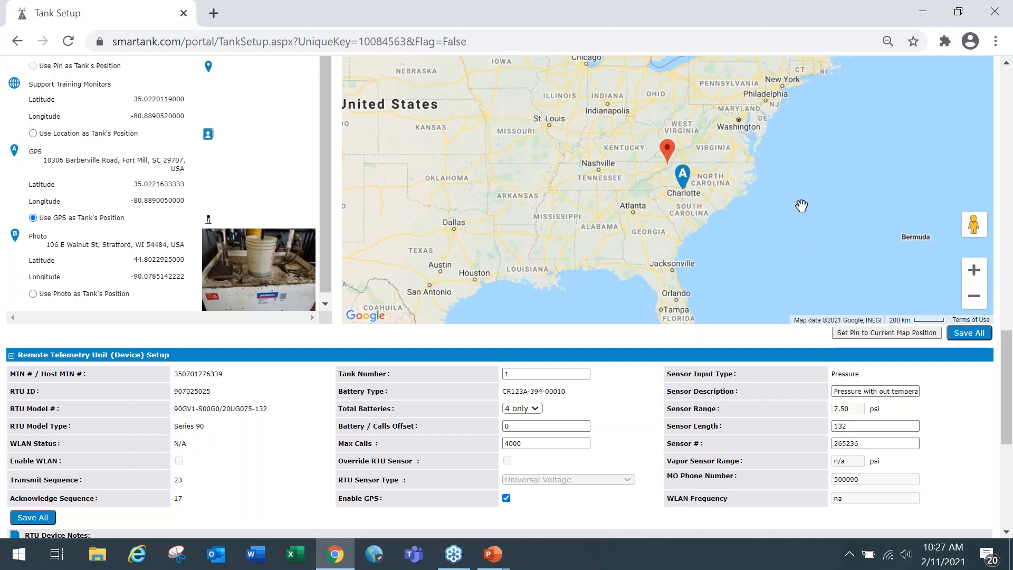
{"action": "left_click_drag", "start_coordinate": [875, 245], "coordinate": [886, 225]}
{"action": "left_click", "coordinate": [974, 271]}
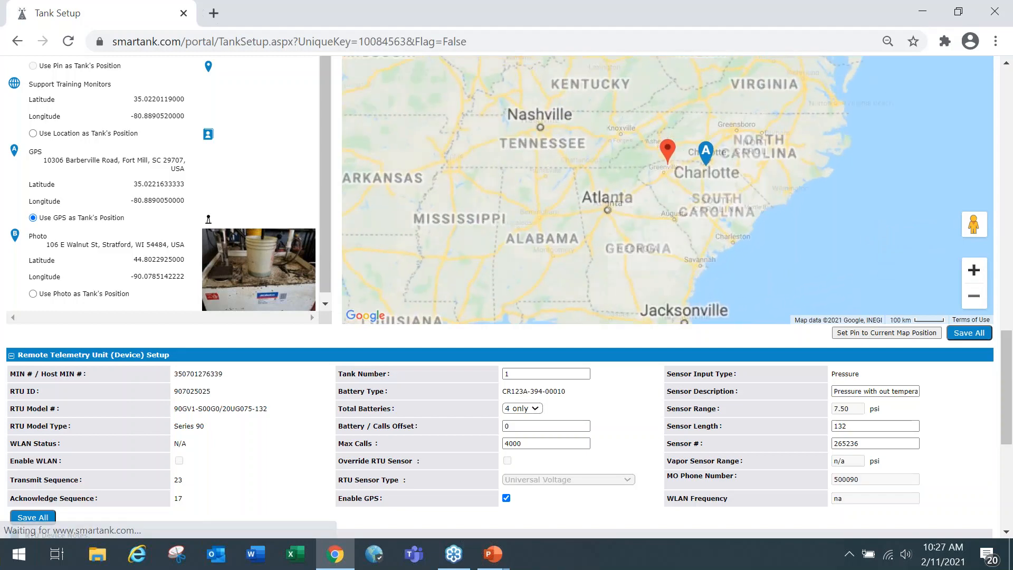
{"action": "left_click", "coordinate": [974, 271]}
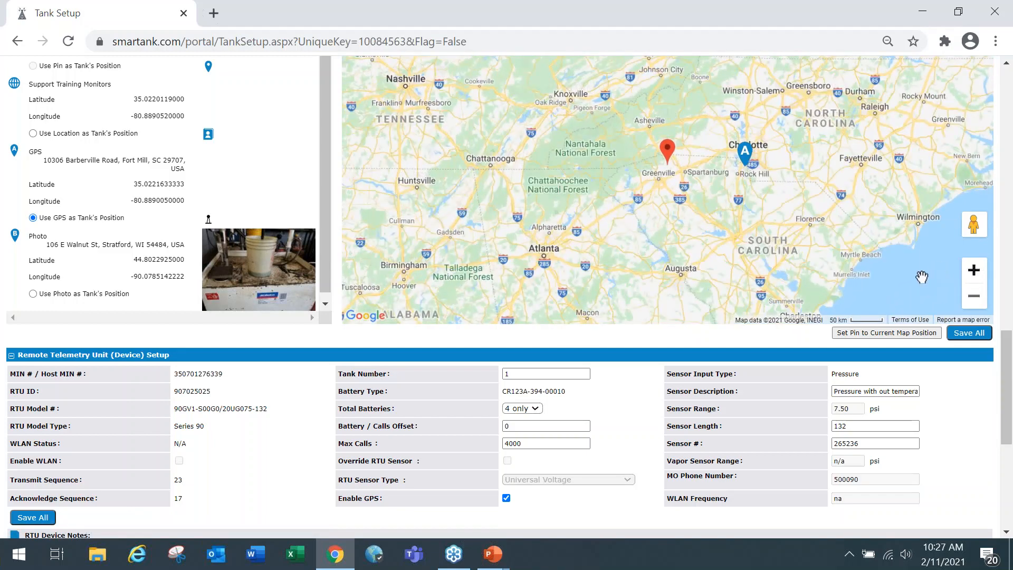
{"action": "left_click", "coordinate": [974, 271]}
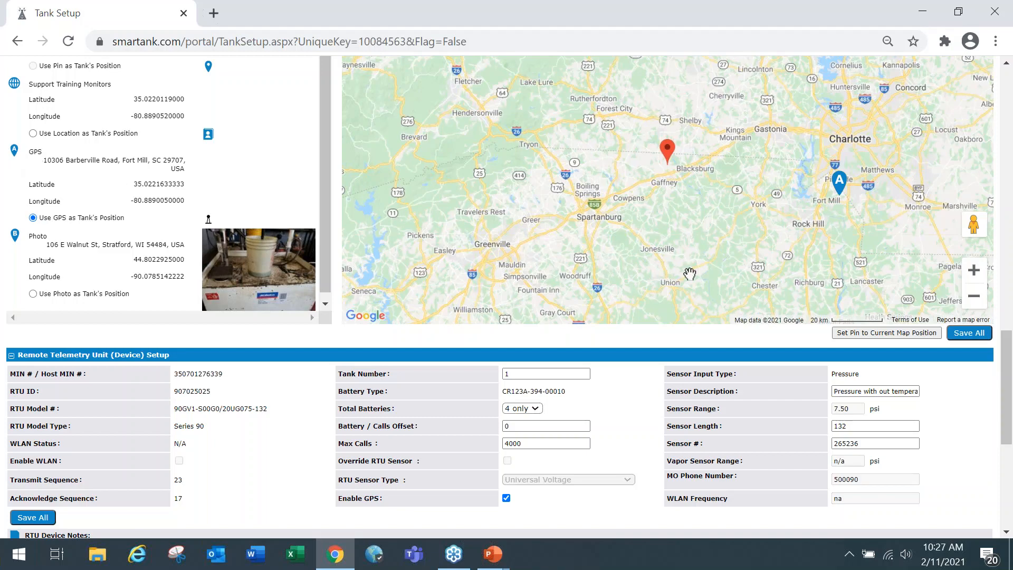
Bring the map's red pin close to GPS marker A, just west of Barberville Road near Fort Mill
{"action": "left_click", "coordinate": [973, 274]}
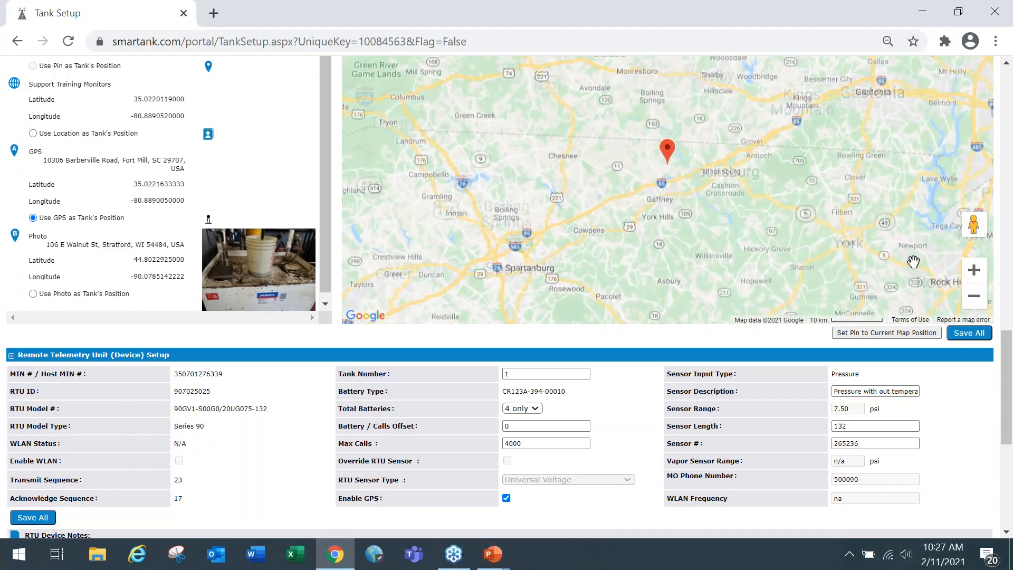
{"action": "left_click", "coordinate": [973, 271]}
{"action": "left_click_drag", "start_coordinate": [827, 251], "coordinate": [810, 233]}
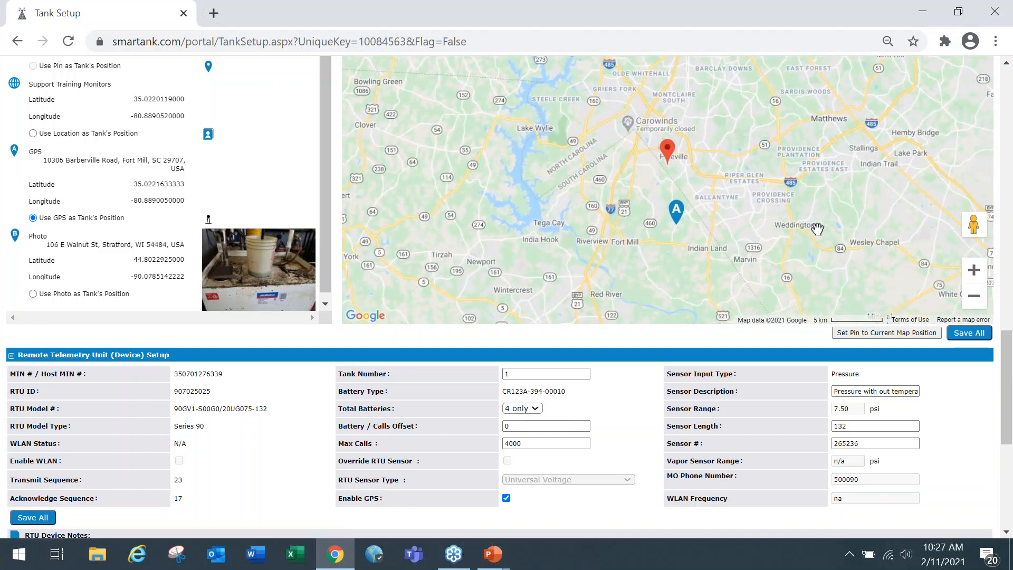
{"action": "left_click", "coordinate": [974, 273]}
{"action": "left_click_drag", "start_coordinate": [876, 265], "coordinate": [850, 240]}
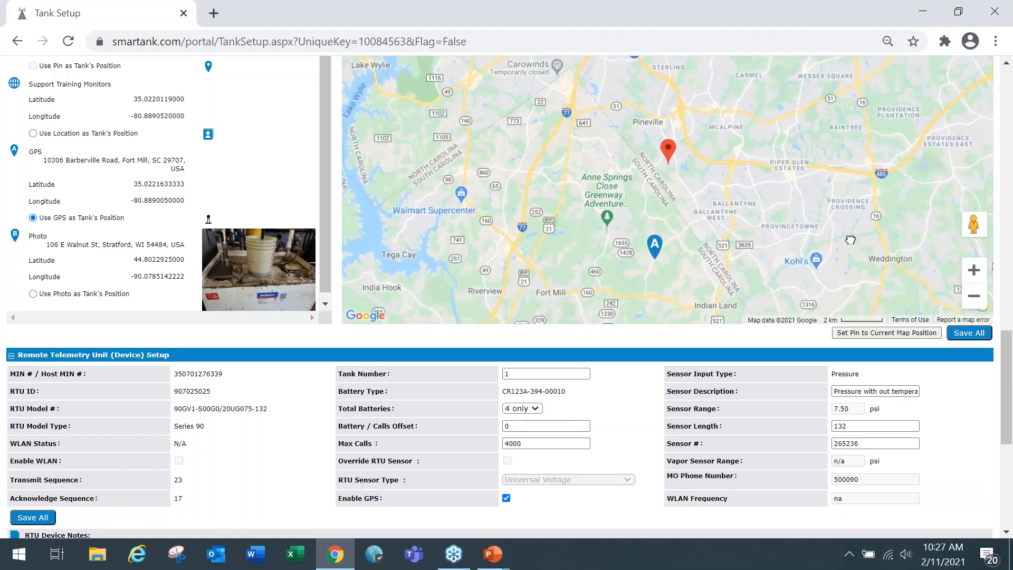
{"action": "left_click", "coordinate": [974, 273]}
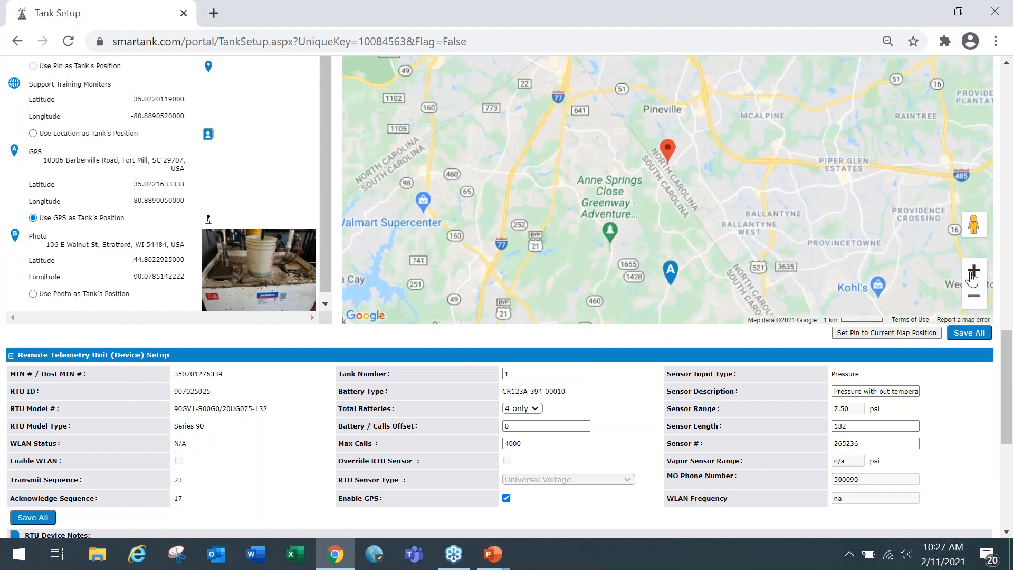
{"action": "left_click_drag", "start_coordinate": [815, 296], "coordinate": [852, 199]}
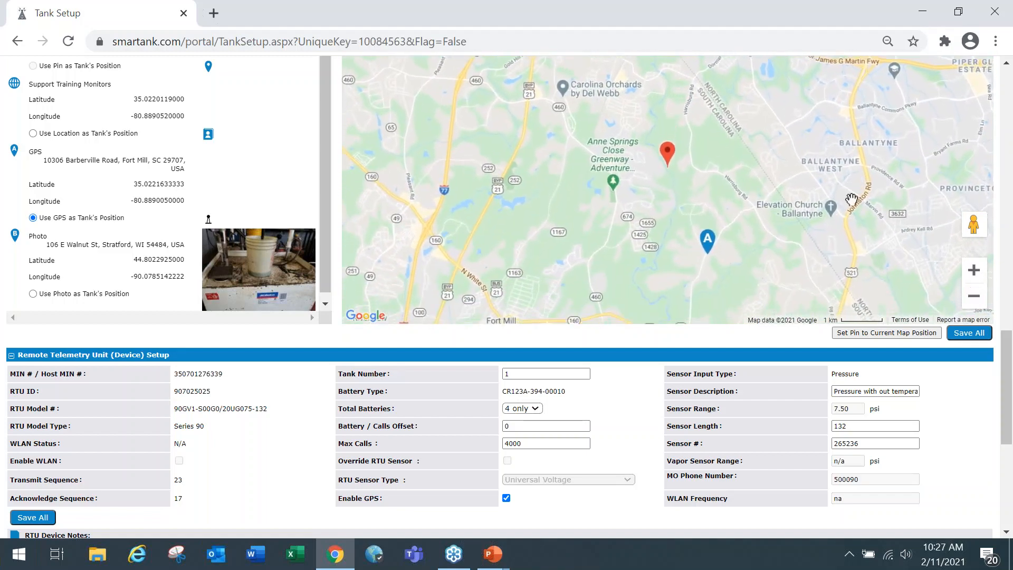
{"action": "left_click", "coordinate": [973, 274]}
{"action": "mouse_move", "coordinate": [853, 269]}
{"action": "left_mouse_down"}
{"action": "mouse_move", "coordinate": [847, 173]}
{"action": "mouse_move", "coordinate": [836, 152]}
{"action": "left_mouse_up"}
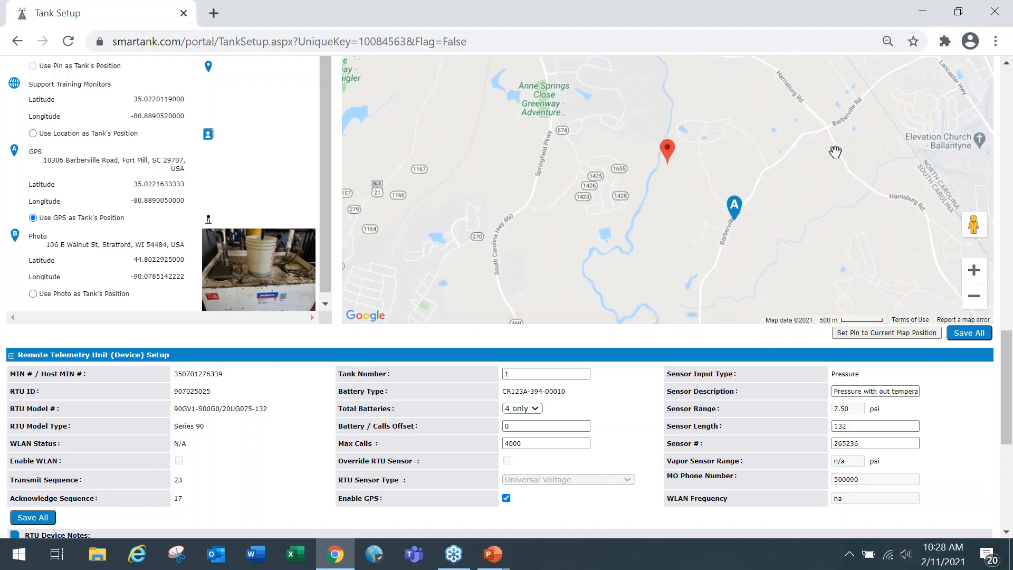
Show the map as satellite imagery and bring the red pin to the houses beside Barberville Road, south of GPS marker A
{"action": "scroll", "coordinate": [885, 232], "scroll_direction": "down", "scroll_amount": 2}
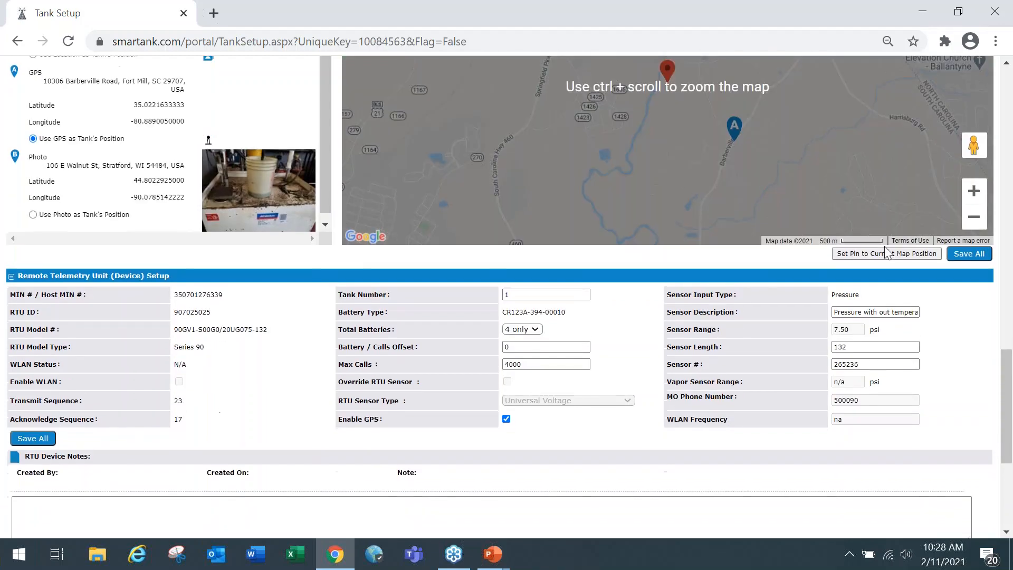
{"action": "scroll", "coordinate": [437, 211], "scroll_direction": "up", "scroll_amount": 5}
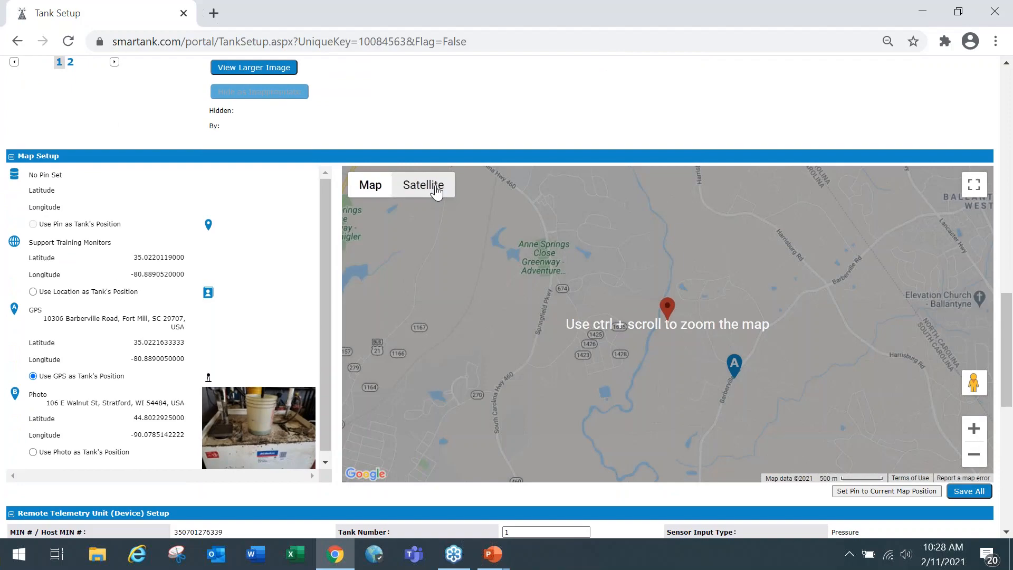
{"action": "left_click", "coordinate": [436, 193]}
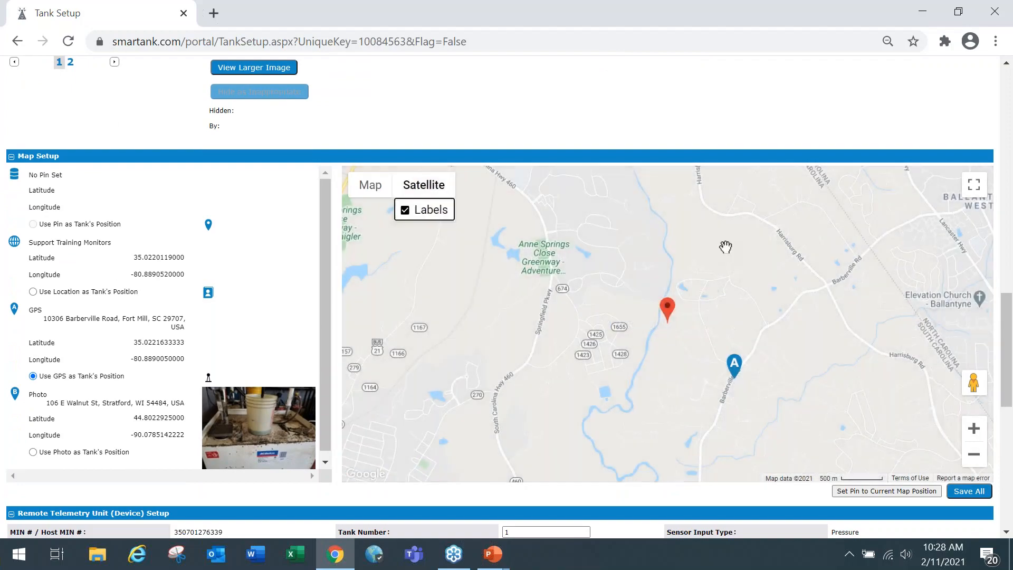
{"action": "left_click_drag", "start_coordinate": [841, 312], "coordinate": [840, 235]}
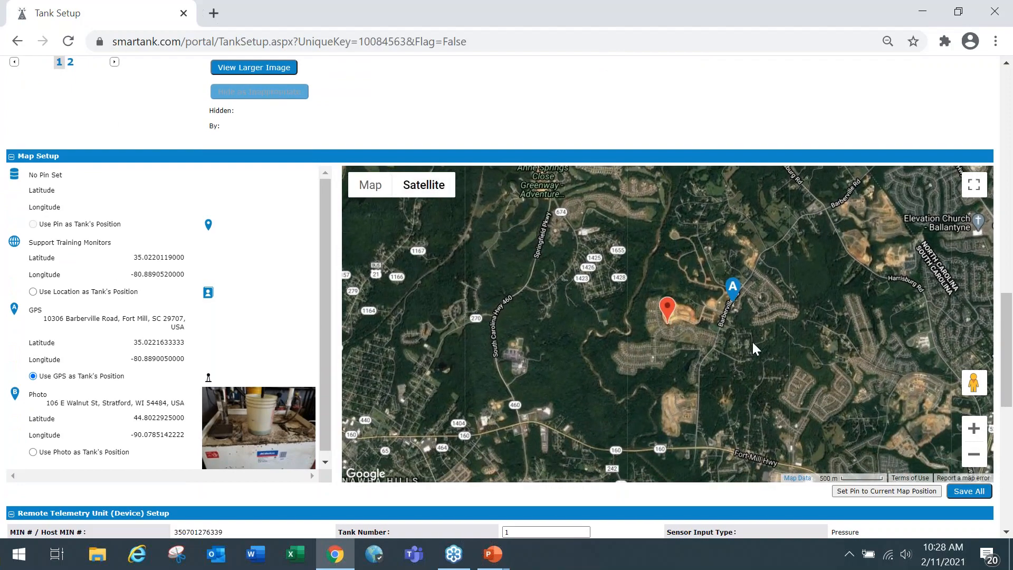
{"action": "left_click", "coordinate": [974, 428]}
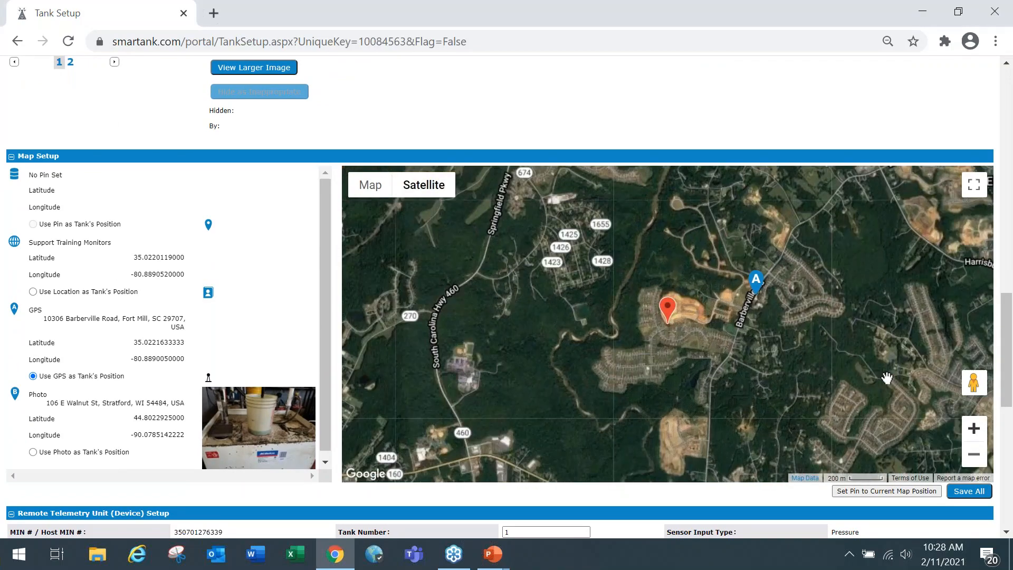
{"action": "left_click_drag", "start_coordinate": [898, 389], "coordinate": [902, 335]}
{"action": "left_click_drag", "start_coordinate": [826, 323], "coordinate": [754, 349]}
{"action": "left_click", "coordinate": [974, 430]}
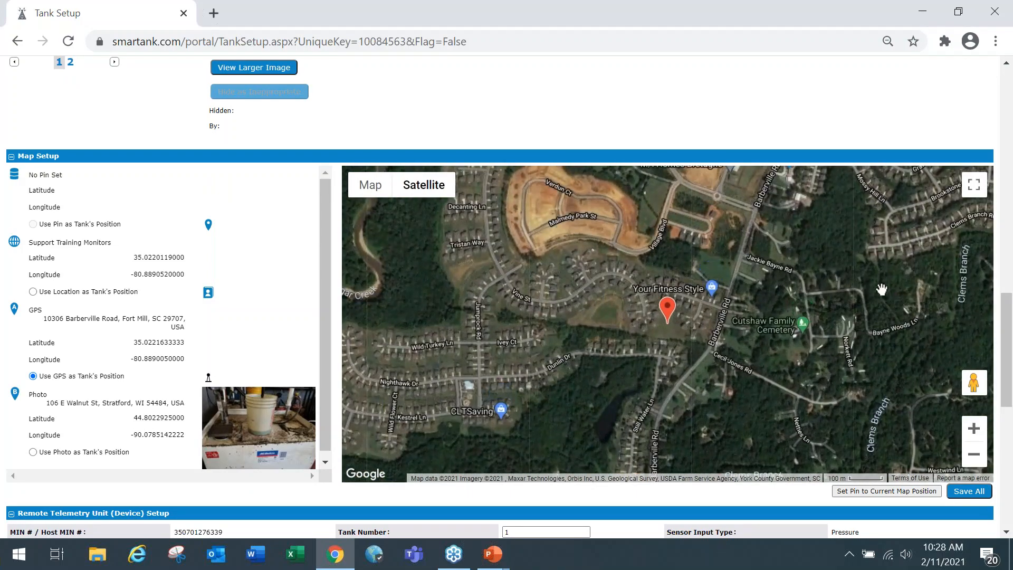
Place the red pin next to GPS marker A at Smart Logix and set the tank's pin to the current map position
{"action": "left_click_drag", "start_coordinate": [877, 290], "coordinate": [786, 356]}
{"action": "left_click", "coordinate": [974, 428]}
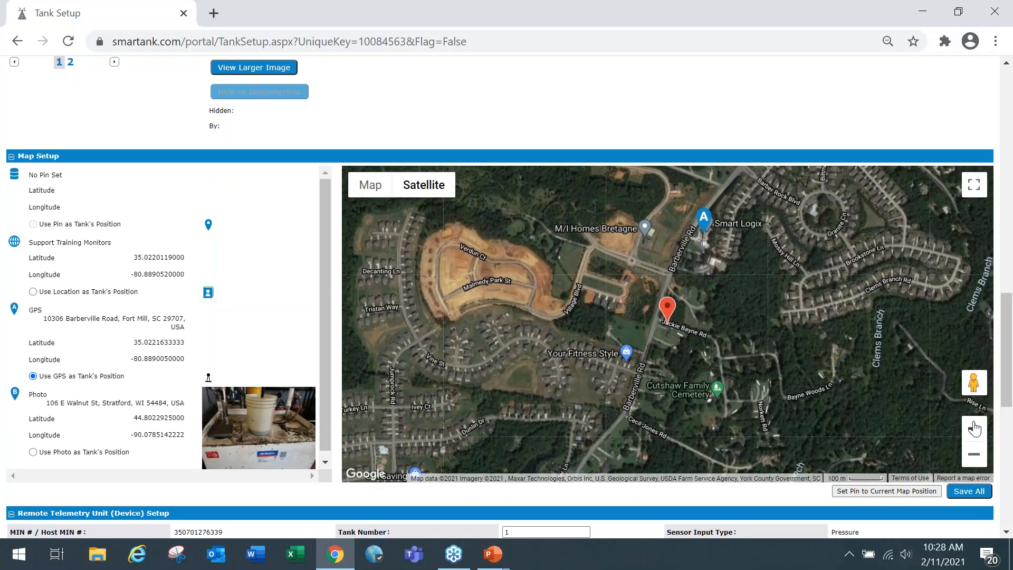
{"action": "left_click_drag", "start_coordinate": [755, 377], "coordinate": [785, 394]}
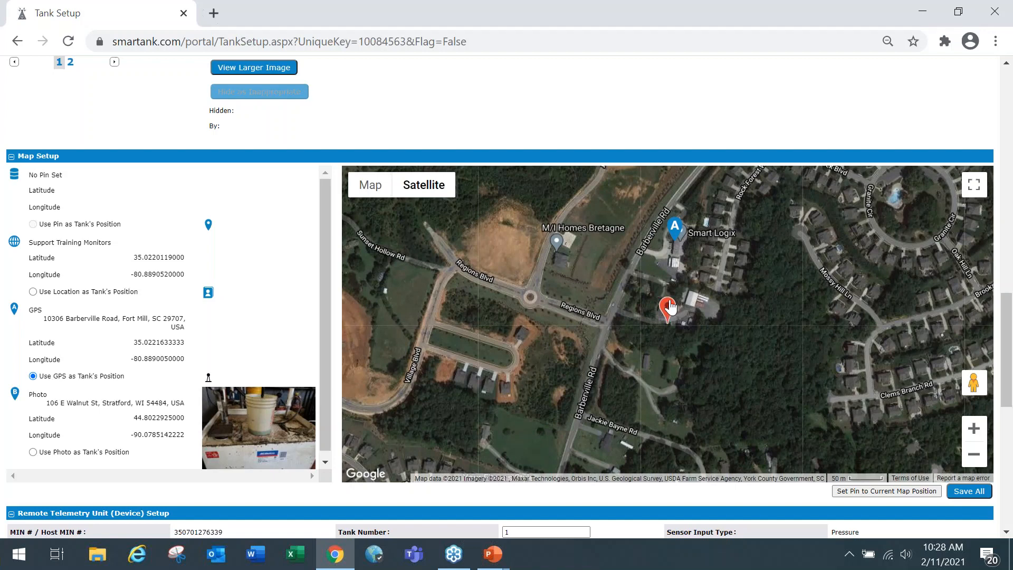
{"action": "left_click_drag", "start_coordinate": [778, 287], "coordinate": [747, 370]}
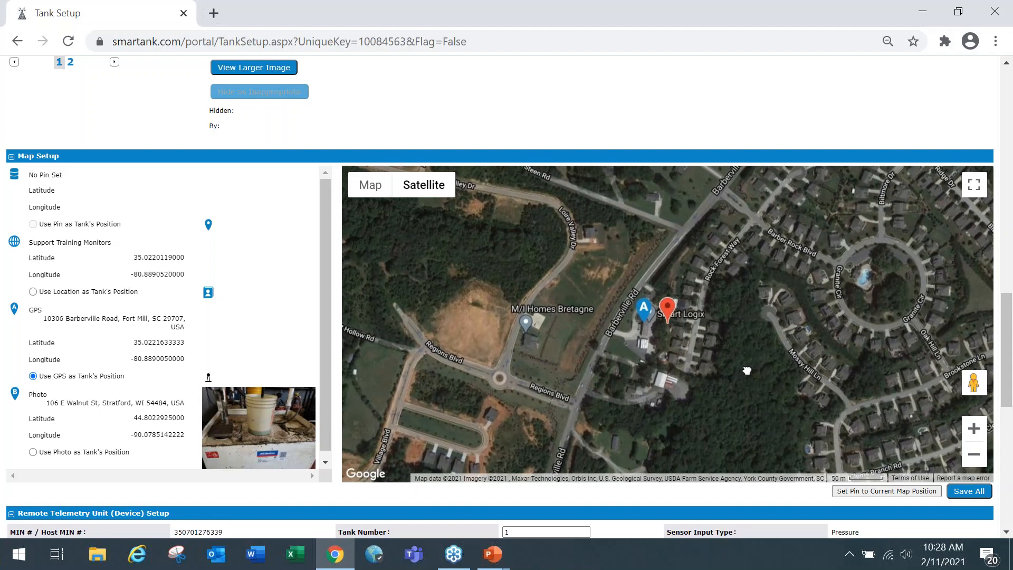
{"action": "left_click_drag", "start_coordinate": [677, 342], "coordinate": [679, 348]}
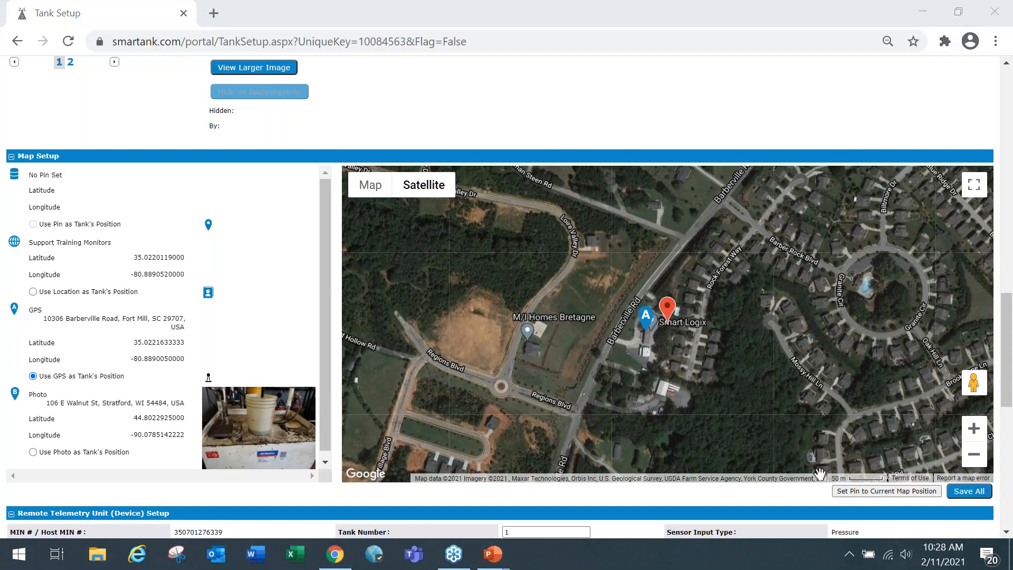
{"action": "left_click", "coordinate": [873, 496]}
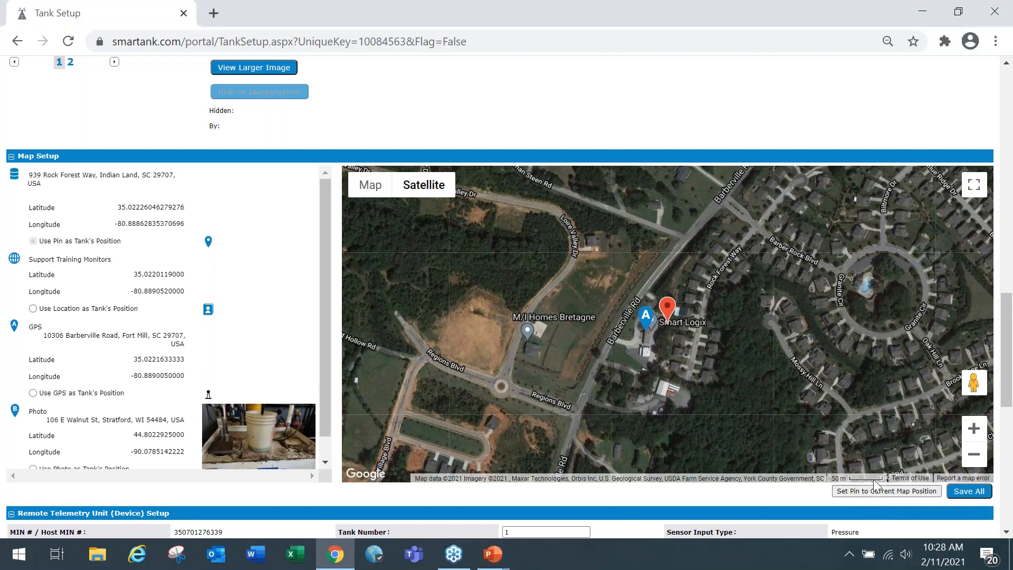
{"action": "left_click_drag", "start_coordinate": [817, 384], "coordinate": [803, 382]}
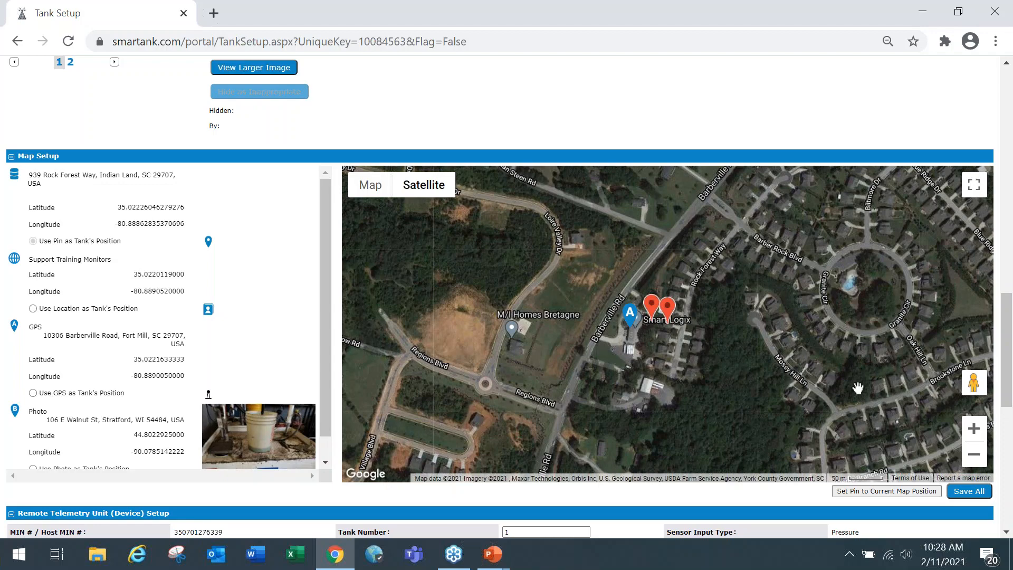
Set the call schedule to 3 calls per day with a call interval of 7 hrs and save all changes
{"action": "left_click_drag", "start_coordinate": [1005, 367], "coordinate": [1005, 439]}
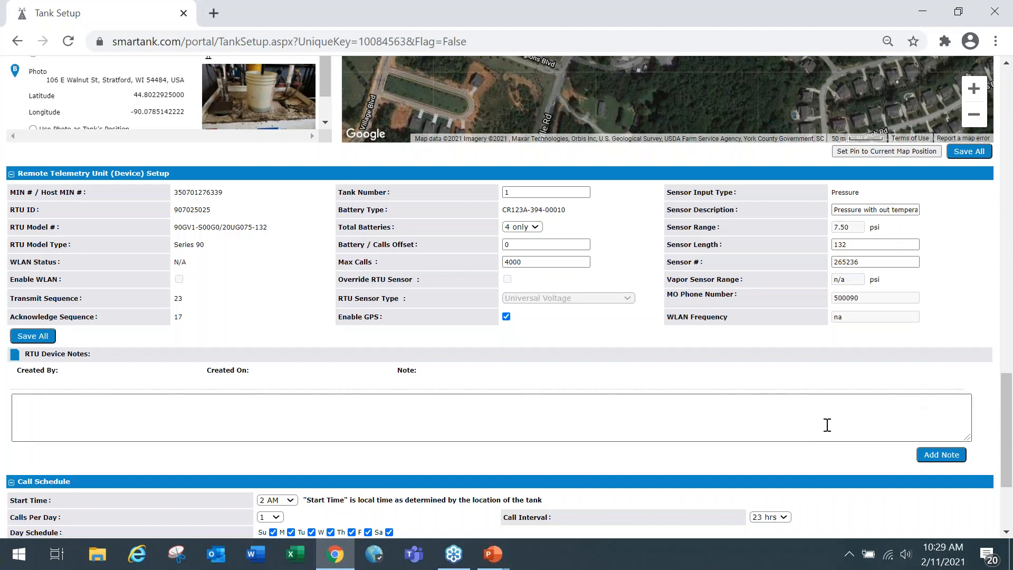
{"action": "scroll", "coordinate": [831, 413], "scroll_direction": "down", "scroll_amount": 1}
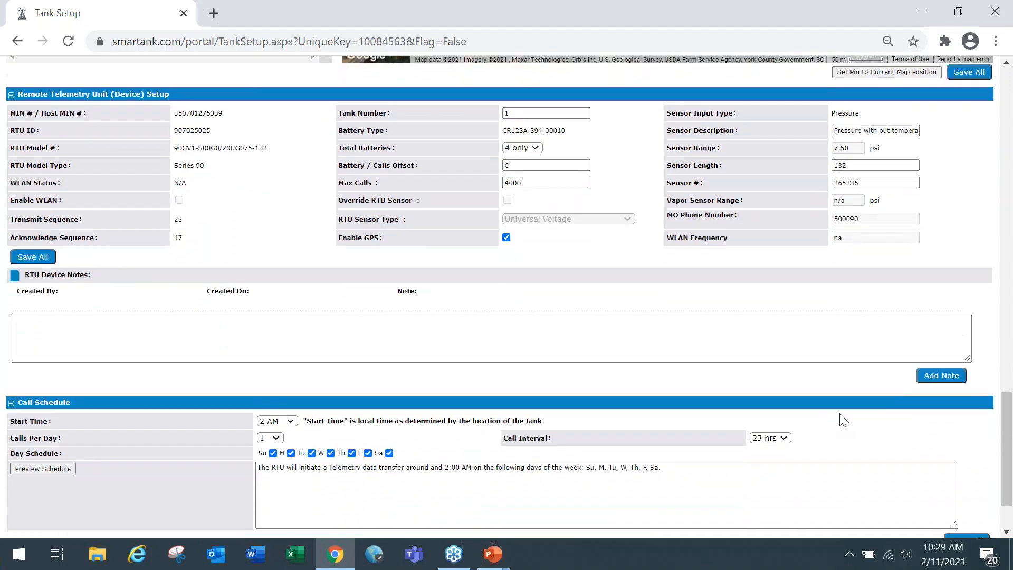
{"action": "scroll", "coordinate": [847, 419], "scroll_direction": "down", "scroll_amount": 1}
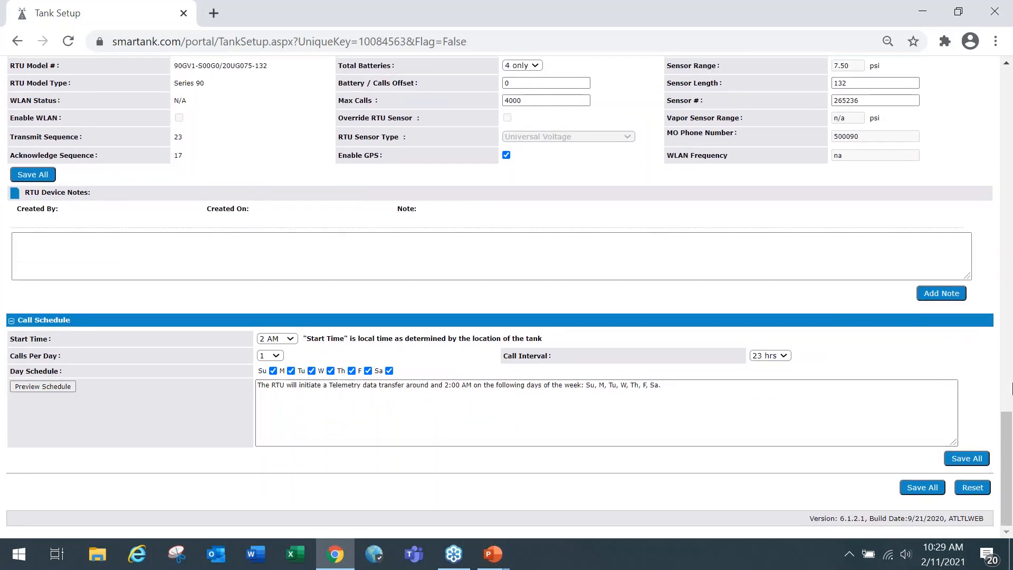
{"action": "left_click_drag", "start_coordinate": [1009, 424], "coordinate": [1009, 447]}
{"action": "left_click", "coordinate": [275, 357]}
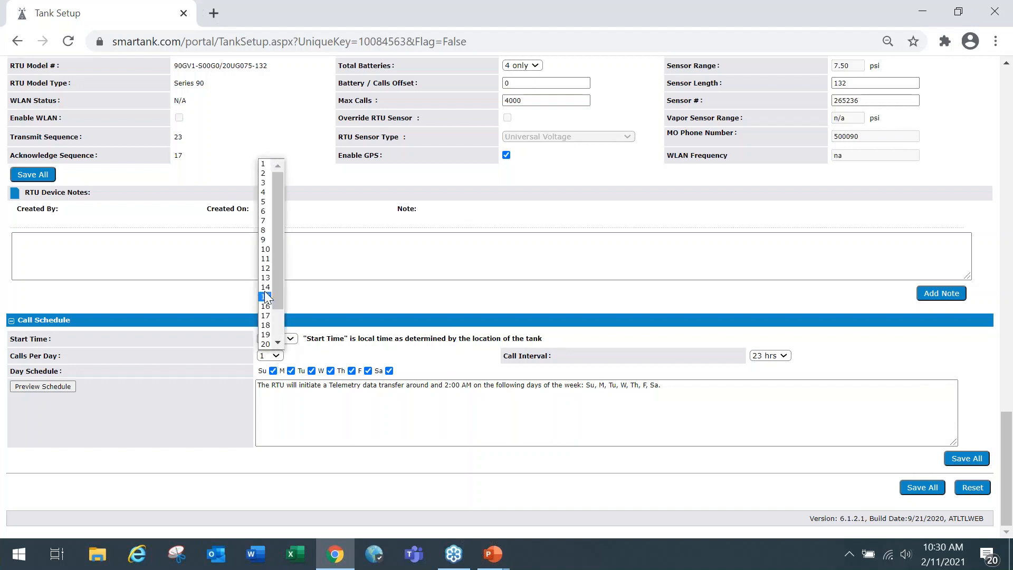
{"action": "left_click", "coordinate": [265, 183]}
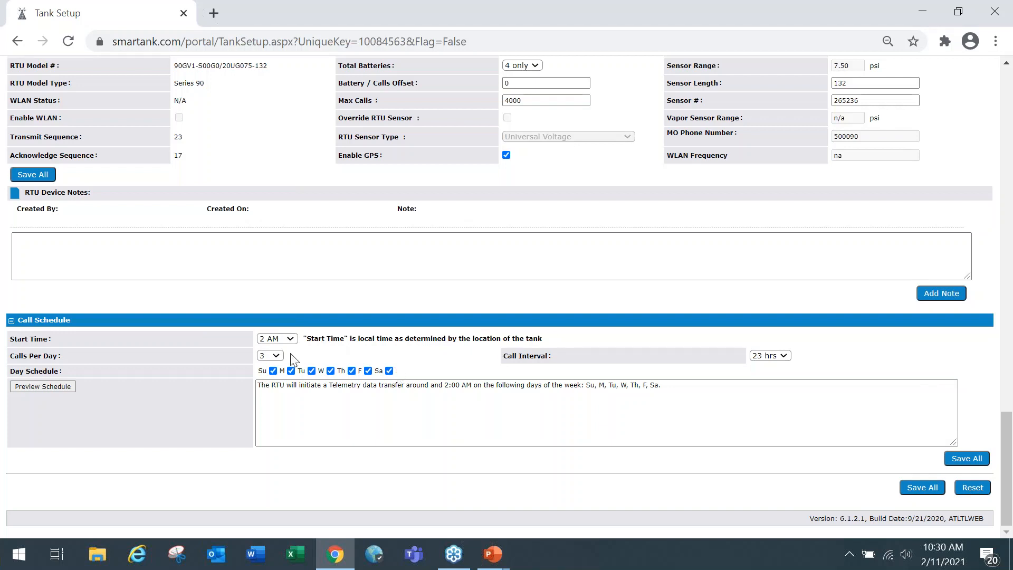
{"action": "left_click", "coordinate": [786, 356]}
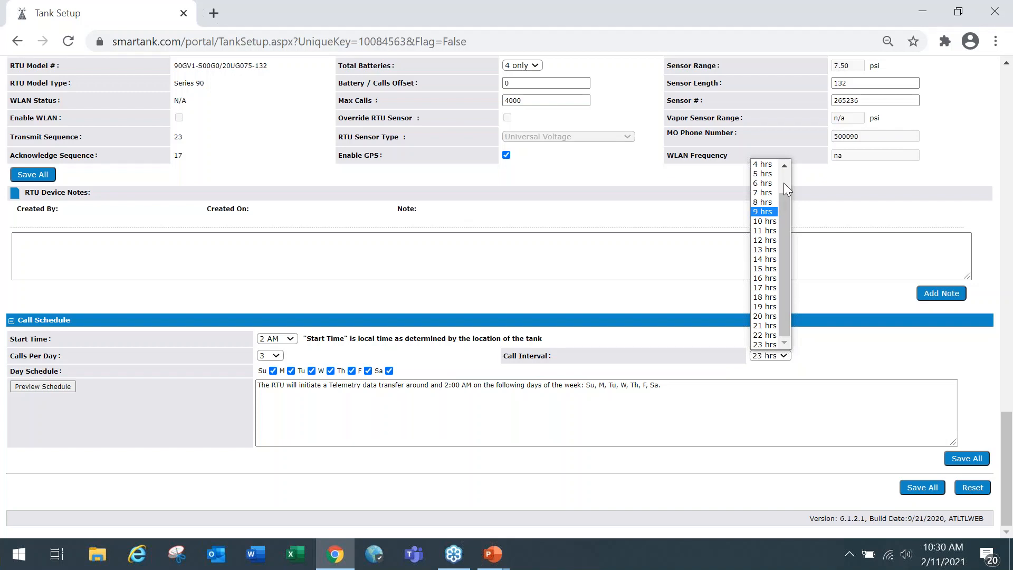
{"action": "left_click", "coordinate": [771, 193]}
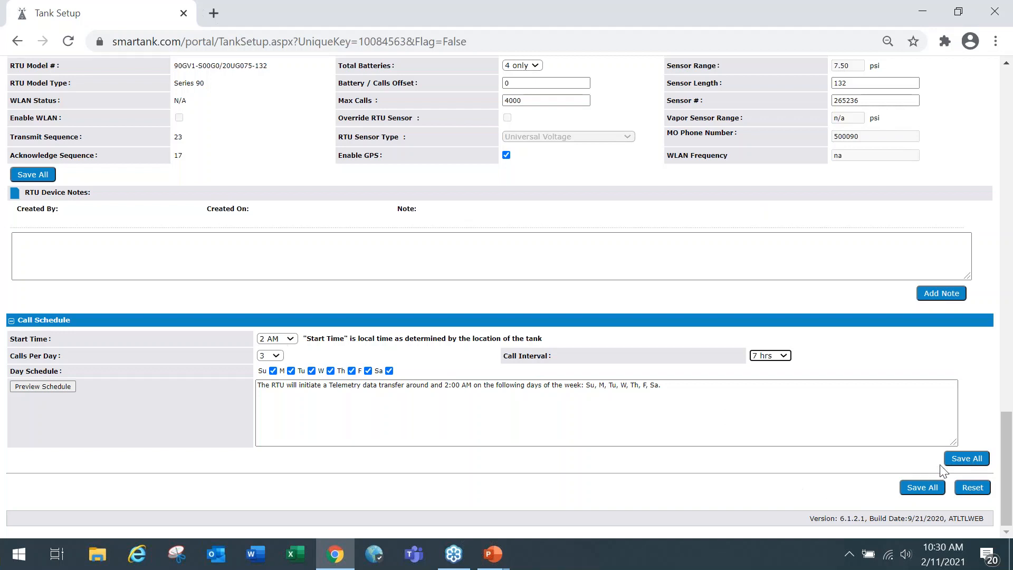
{"action": "left_click", "coordinate": [959, 460]}
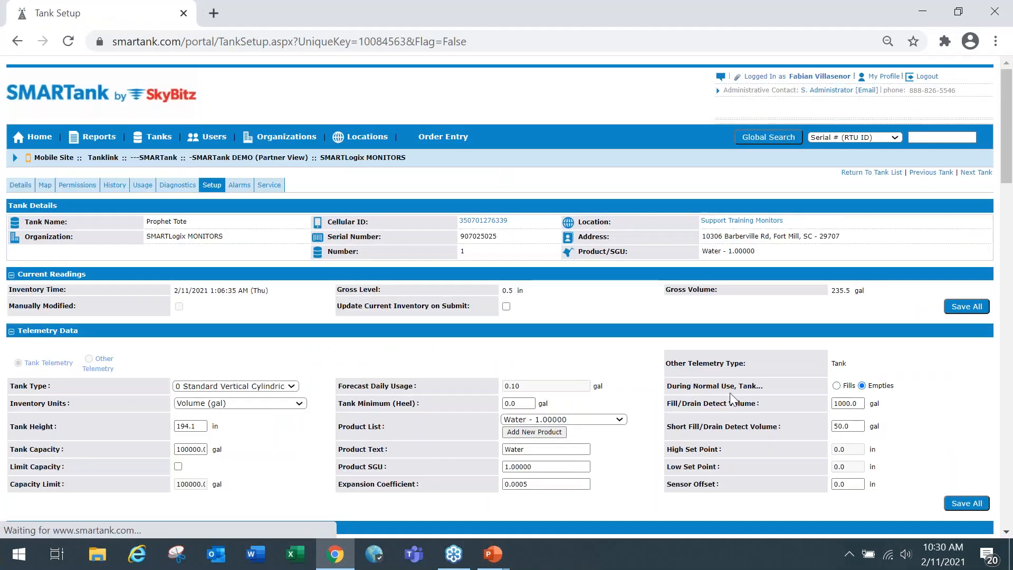
Try to change the call schedule to 2 calls per day with a 12 hrs interval and save all changes
{"action": "scroll", "coordinate": [599, 398], "scroll_direction": "down", "scroll_amount": 9}
{"action": "scroll", "coordinate": [560, 418], "scroll_direction": "down", "scroll_amount": 18}
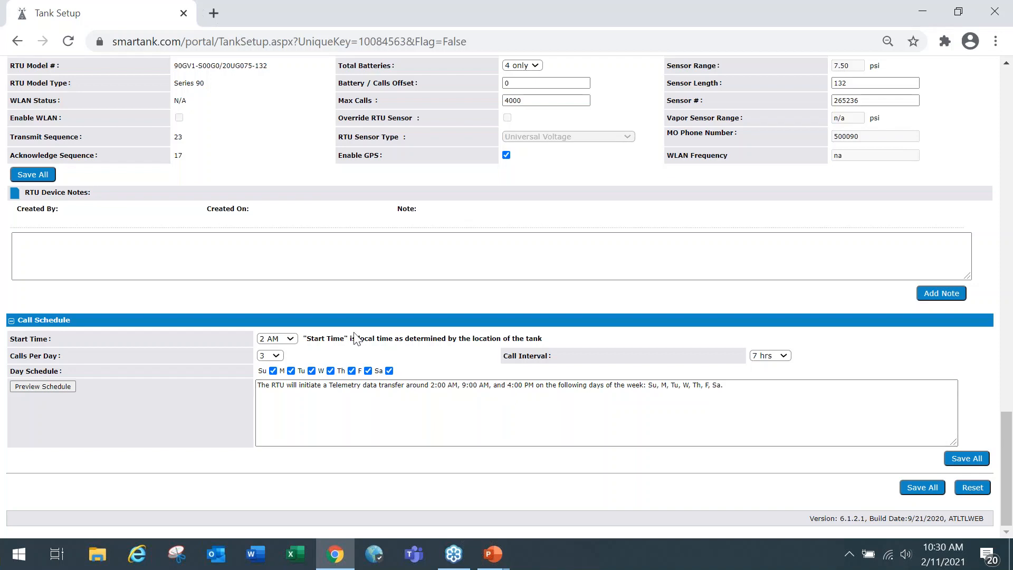
{"action": "left_click", "coordinate": [270, 357]}
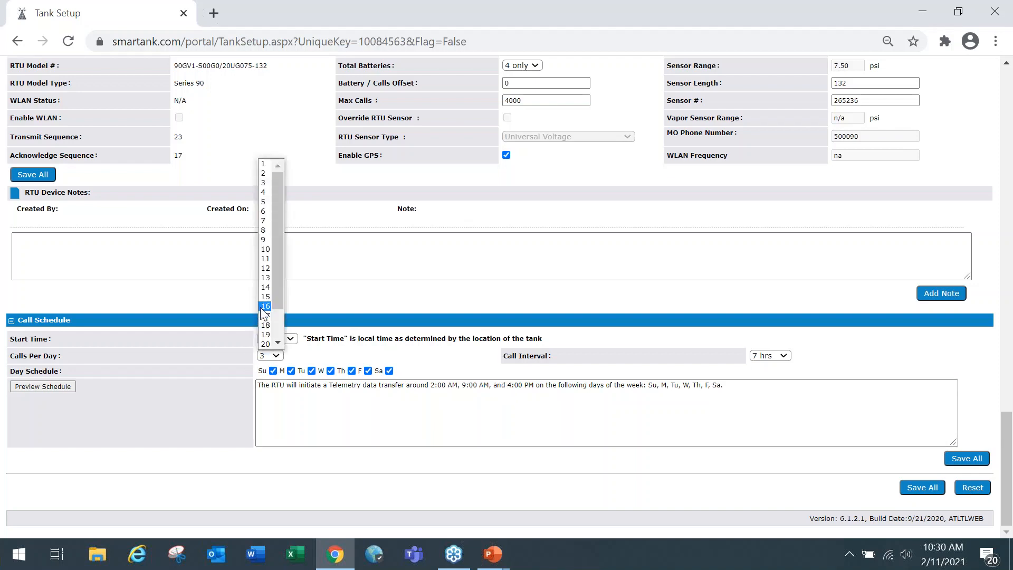
{"action": "left_click", "coordinate": [265, 173]}
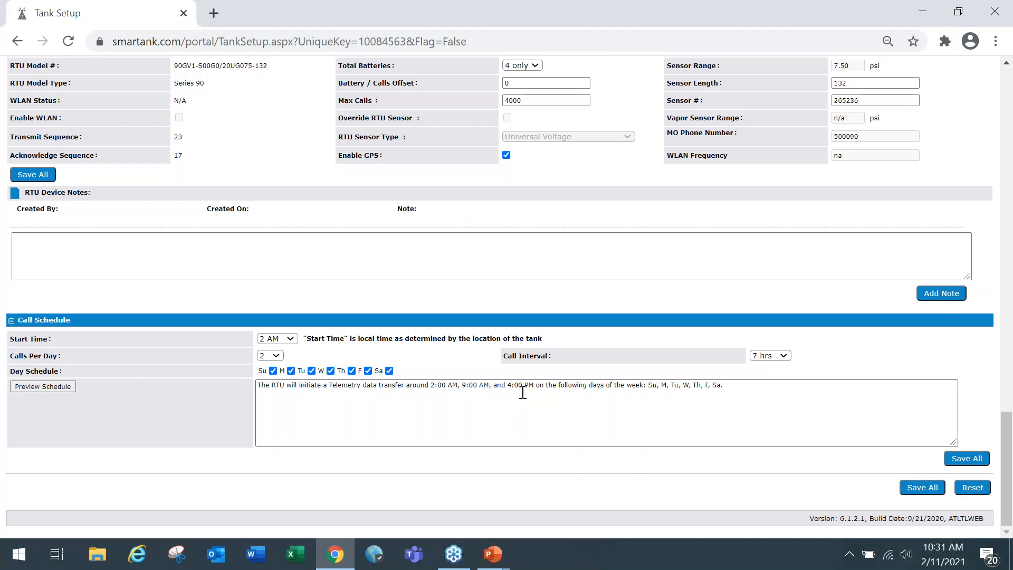
{"action": "left_click", "coordinate": [783, 357]}
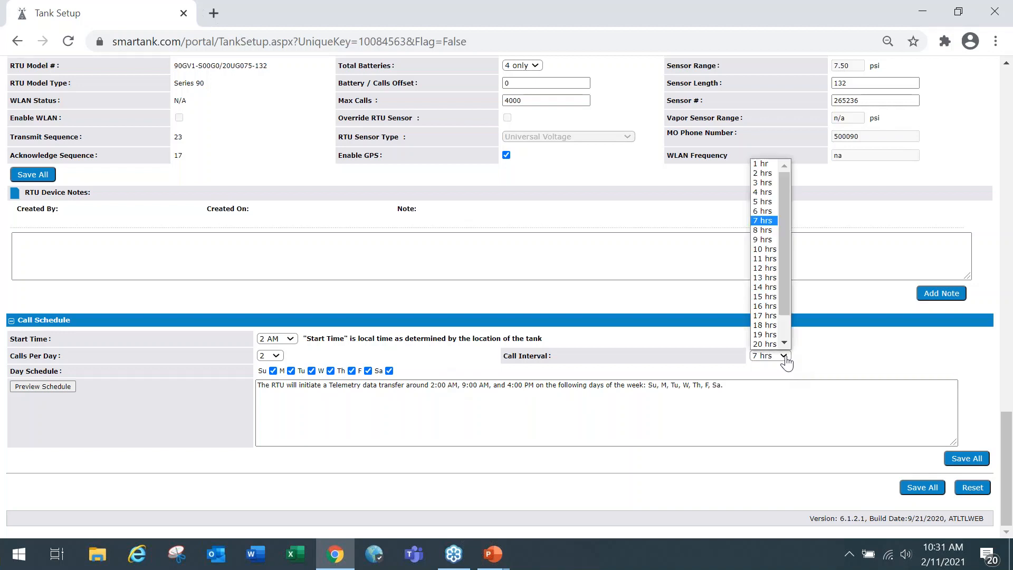
{"action": "left_click", "coordinate": [765, 269]}
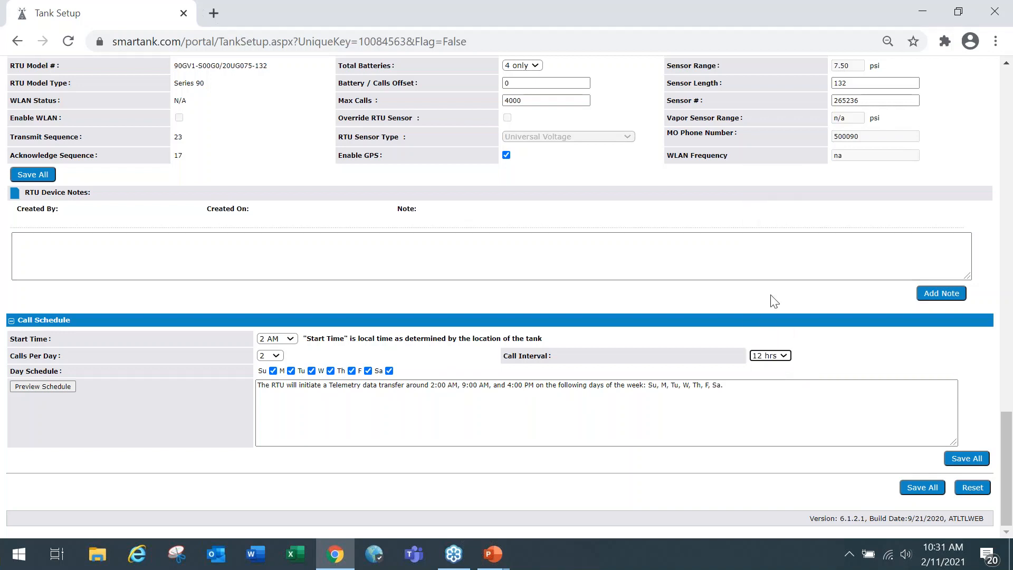
{"action": "left_click", "coordinate": [964, 461]}
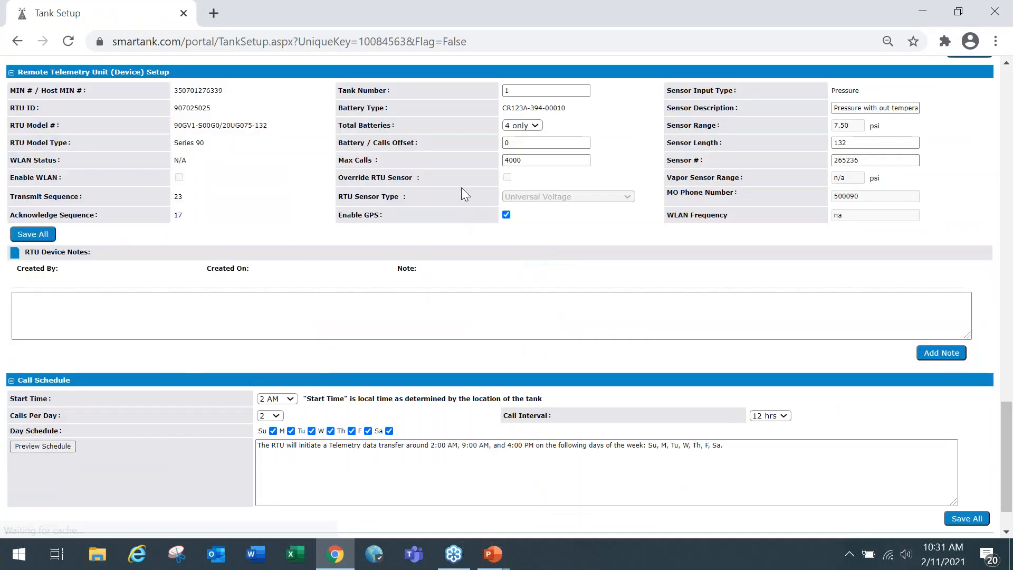
Refresh the Prophet Tote setup page to reload the modified tank configuration values
{"action": "scroll", "coordinate": [471, 214], "scroll_direction": "up", "scroll_amount": 17}
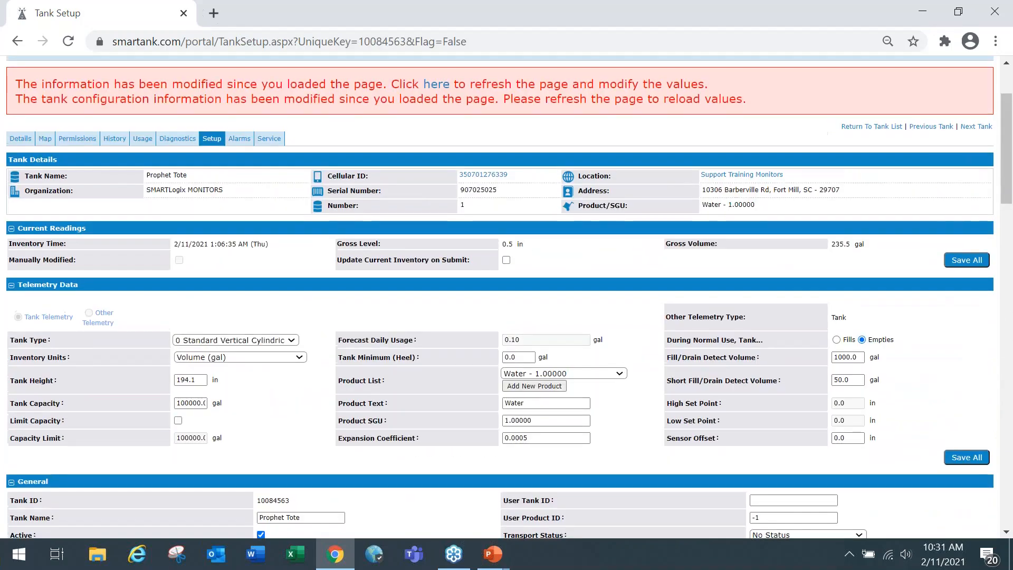
{"action": "scroll", "coordinate": [438, 198], "scroll_direction": "up", "scroll_amount": 2}
{"action": "left_click", "coordinate": [438, 196]}
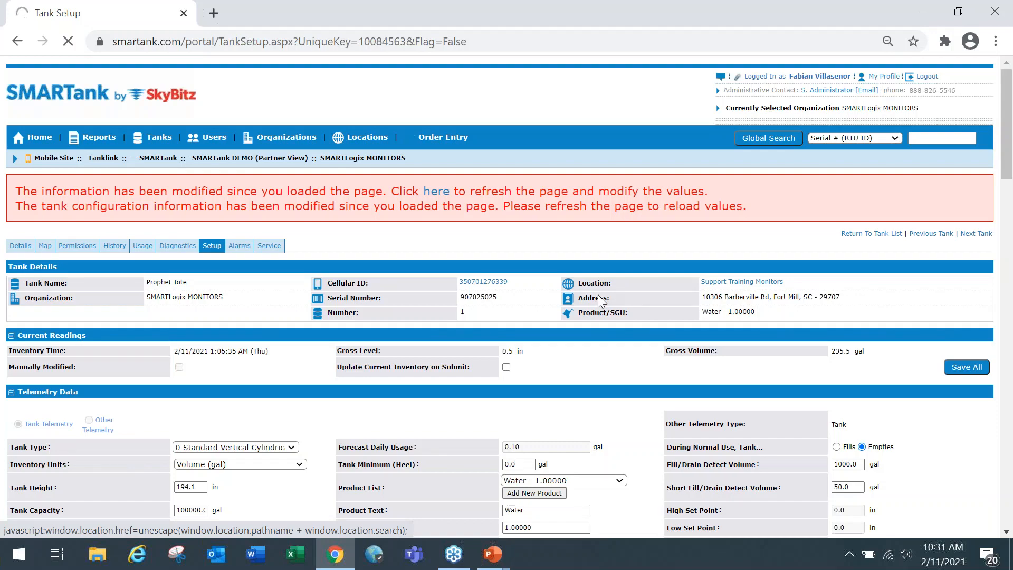
Set the call schedule to 2 calls per day with a call interval of 12 hrs and save all changes
{"action": "scroll", "coordinate": [599, 311], "scroll_direction": "down", "scroll_amount": 20}
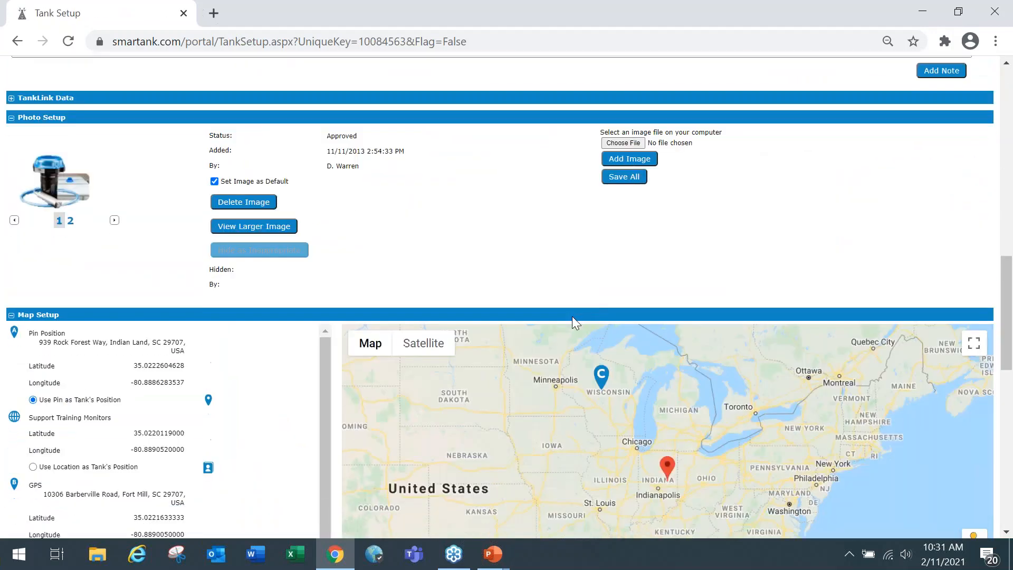
{"action": "scroll", "coordinate": [575, 323], "scroll_direction": "down", "scroll_amount": 1}
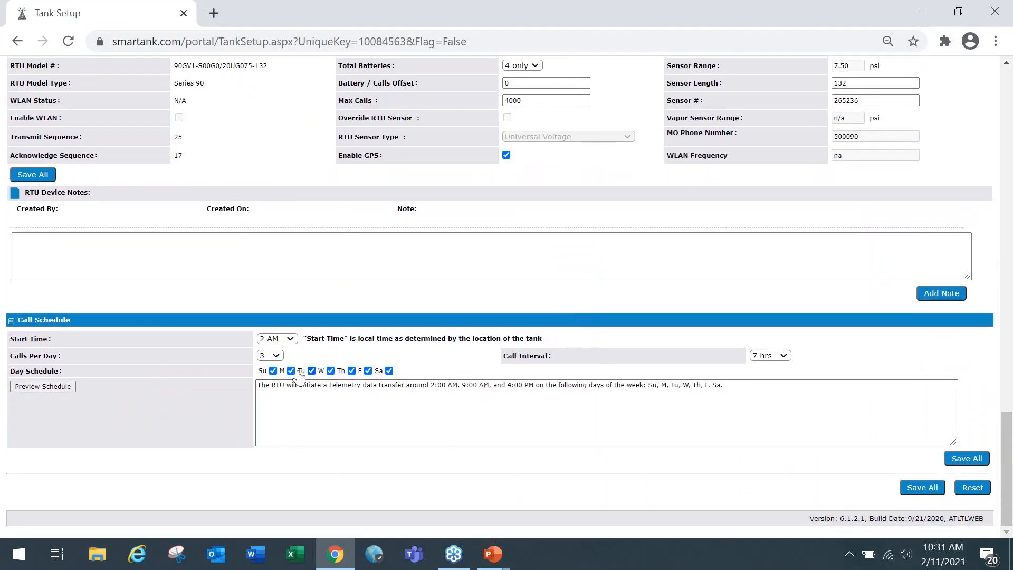
{"action": "left_click", "coordinate": [278, 356]}
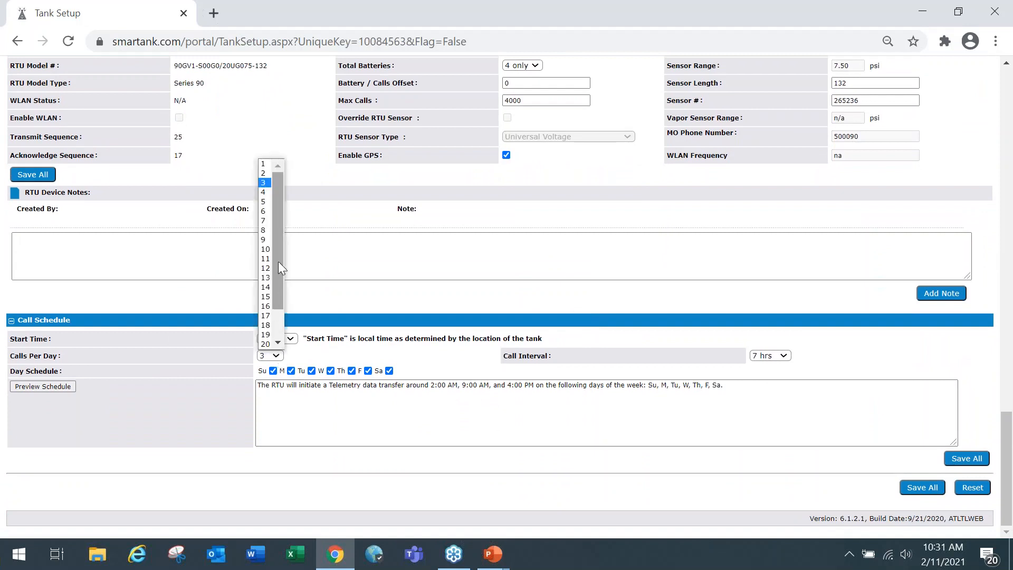
{"action": "left_click", "coordinate": [268, 174]}
{"action": "left_click", "coordinate": [770, 356]}
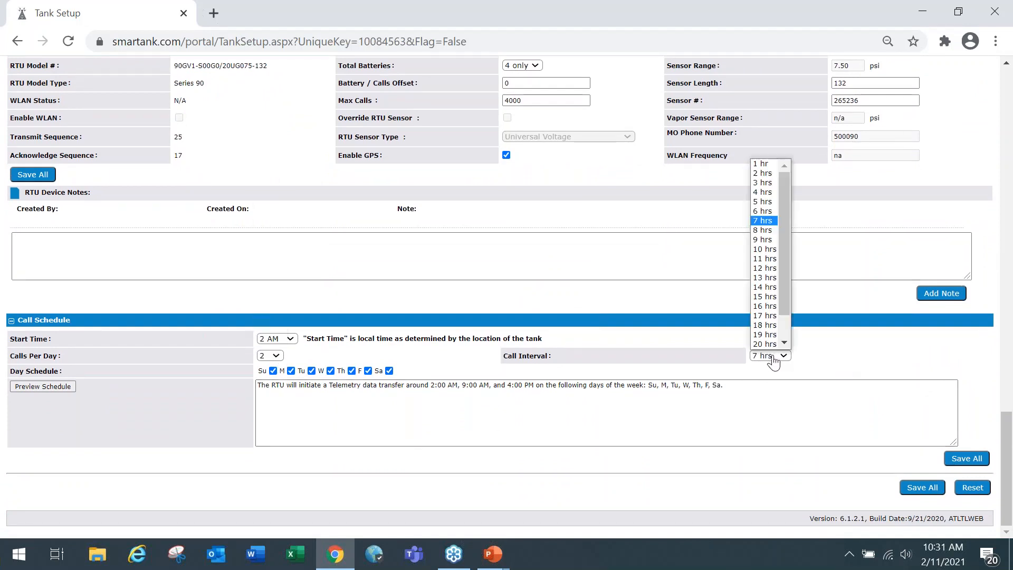
{"action": "left_click", "coordinate": [765, 268]}
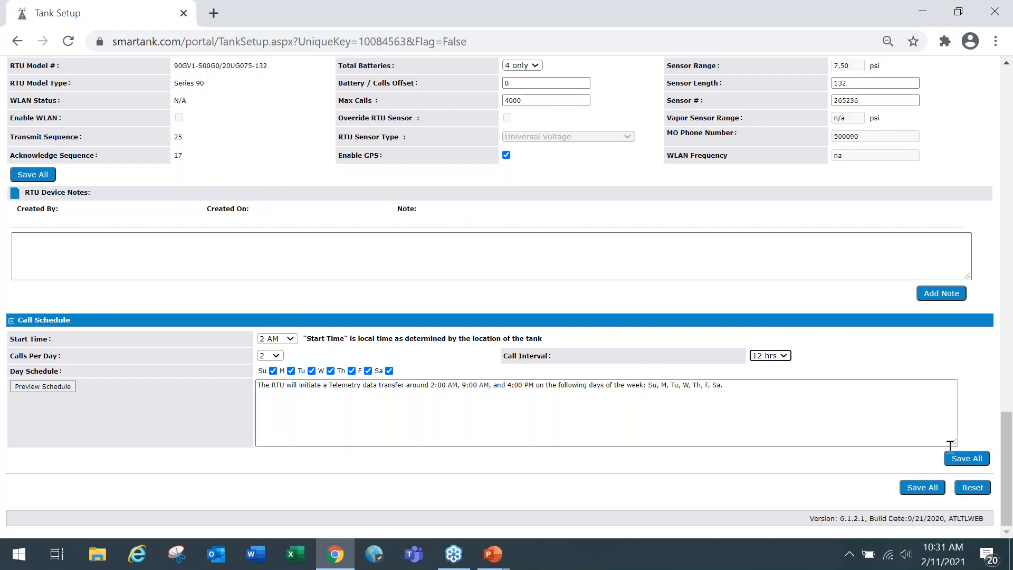
{"action": "left_click", "coordinate": [964, 460]}
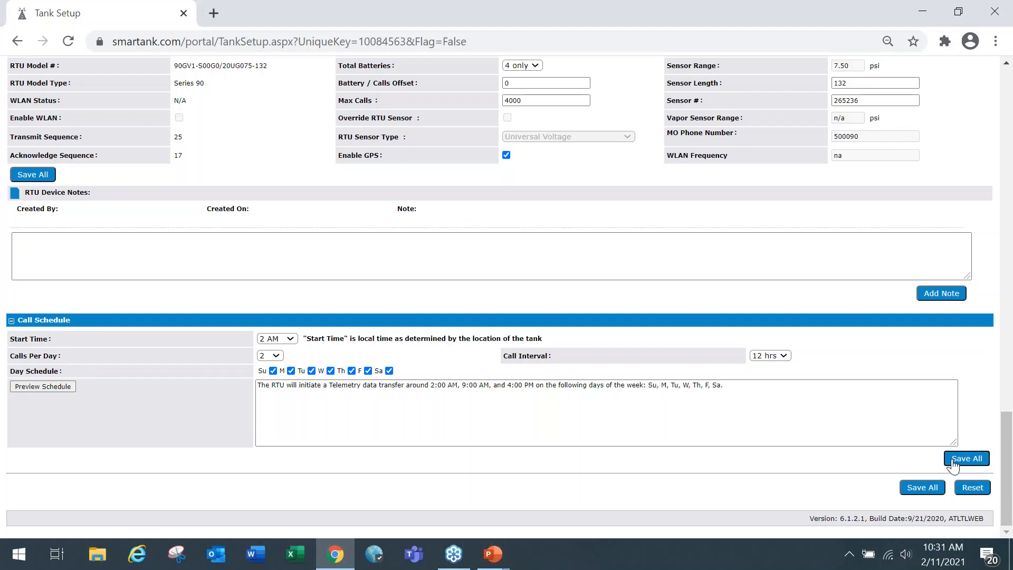
{"action": "left_click", "coordinate": [954, 464]}
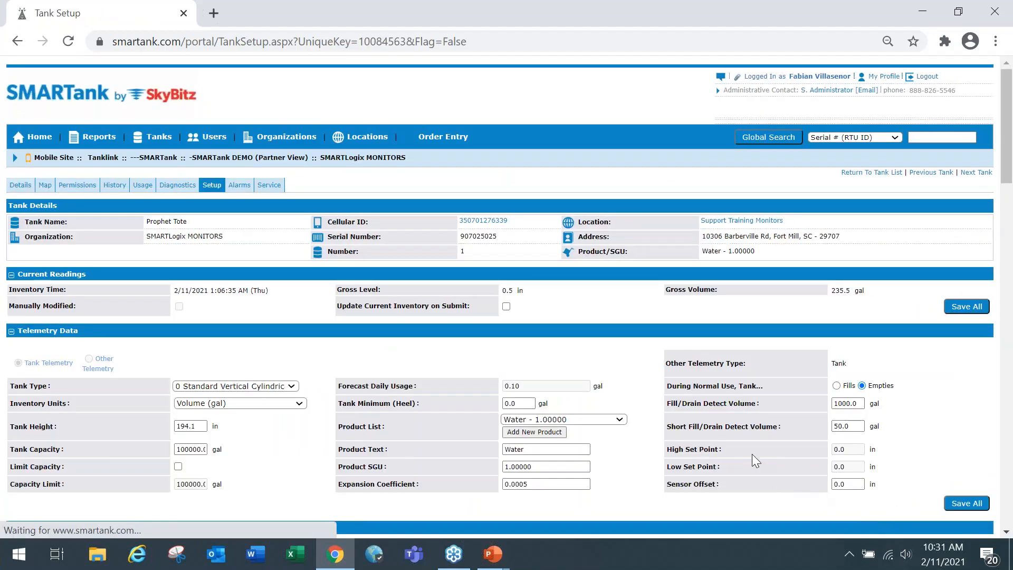
{"action": "scroll", "coordinate": [705, 446], "scroll_direction": "down", "scroll_amount": 1}
{"action": "scroll", "coordinate": [705, 446], "scroll_direction": "down", "scroll_amount": 20}
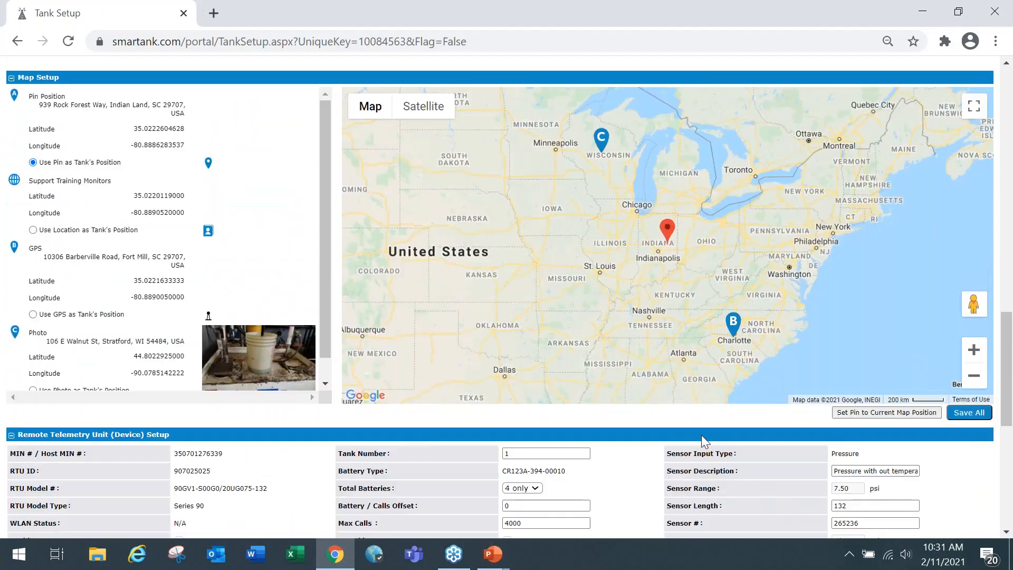
{"action": "scroll", "coordinate": [704, 435], "scroll_direction": "down", "scroll_amount": 6}
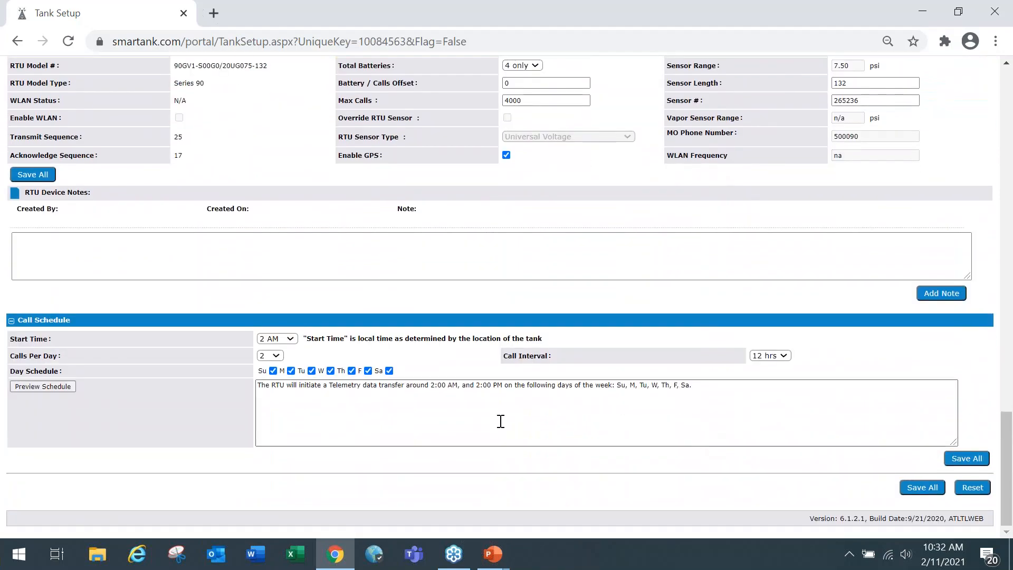
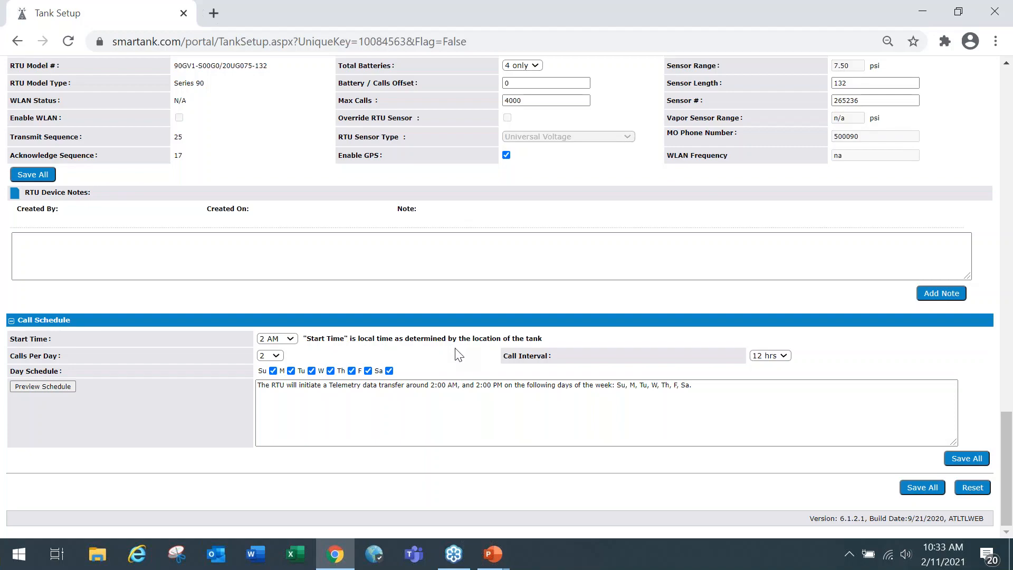
Try to set the sensor offset to 1 in with the current inventory updated on submit, and save all changes
{"action": "scroll", "coordinate": [458, 354], "scroll_direction": "up", "scroll_amount": 8}
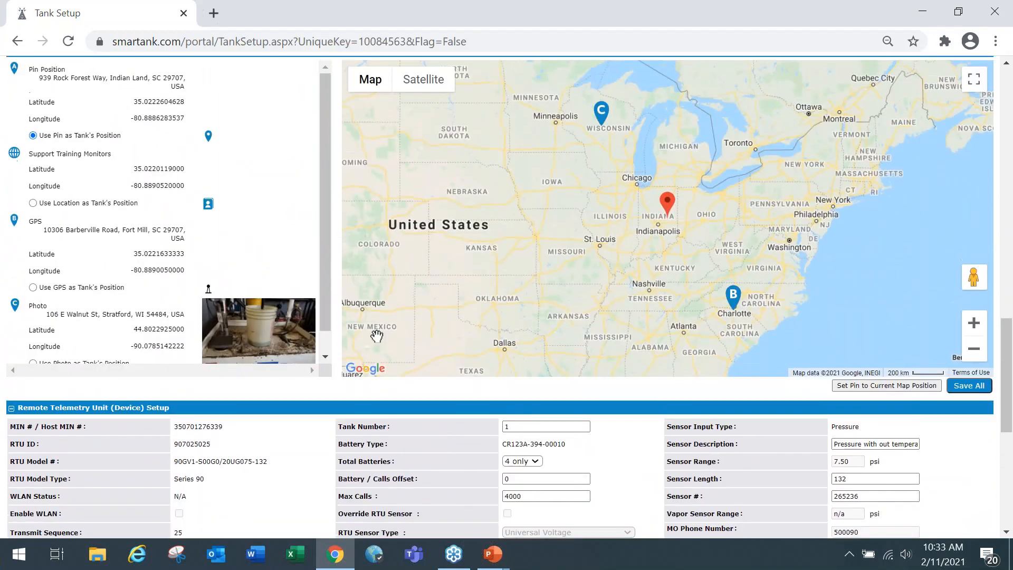
{"action": "scroll", "coordinate": [294, 317], "scroll_direction": "up", "scroll_amount": 12}
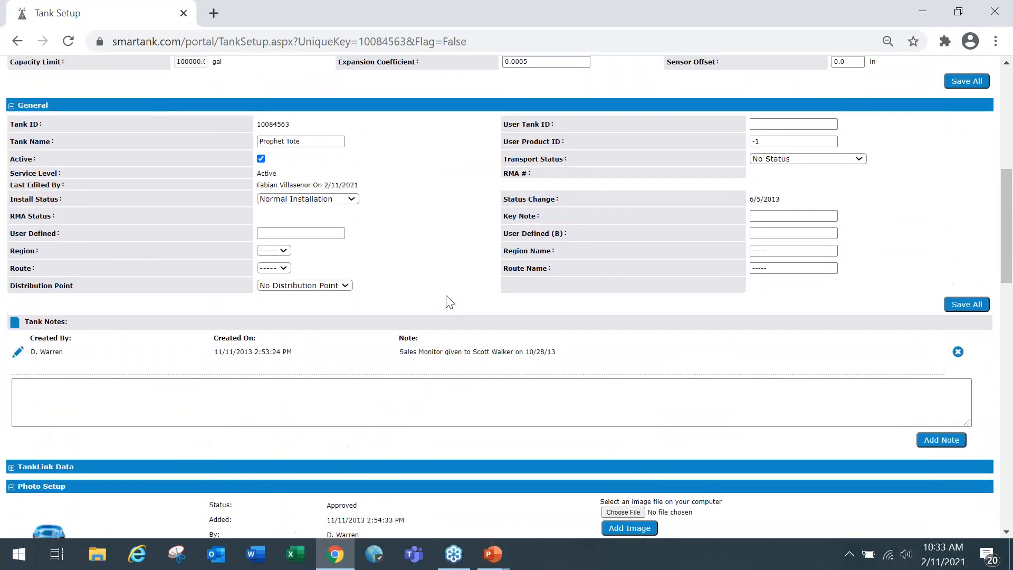
{"action": "scroll", "coordinate": [507, 300], "scroll_direction": "up", "scroll_amount": 3}
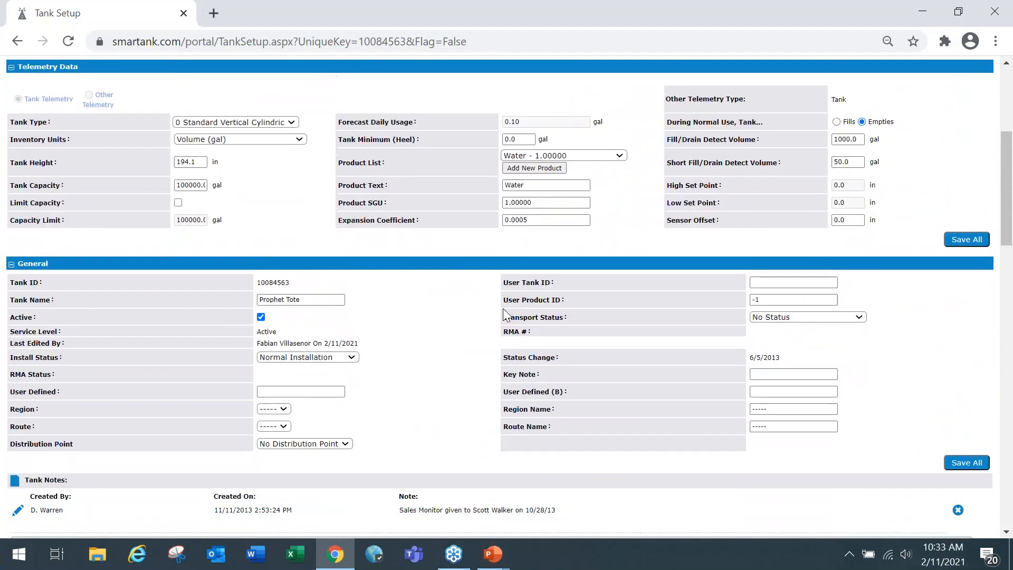
{"action": "scroll", "coordinate": [502, 309], "scroll_direction": "up", "scroll_amount": 3}
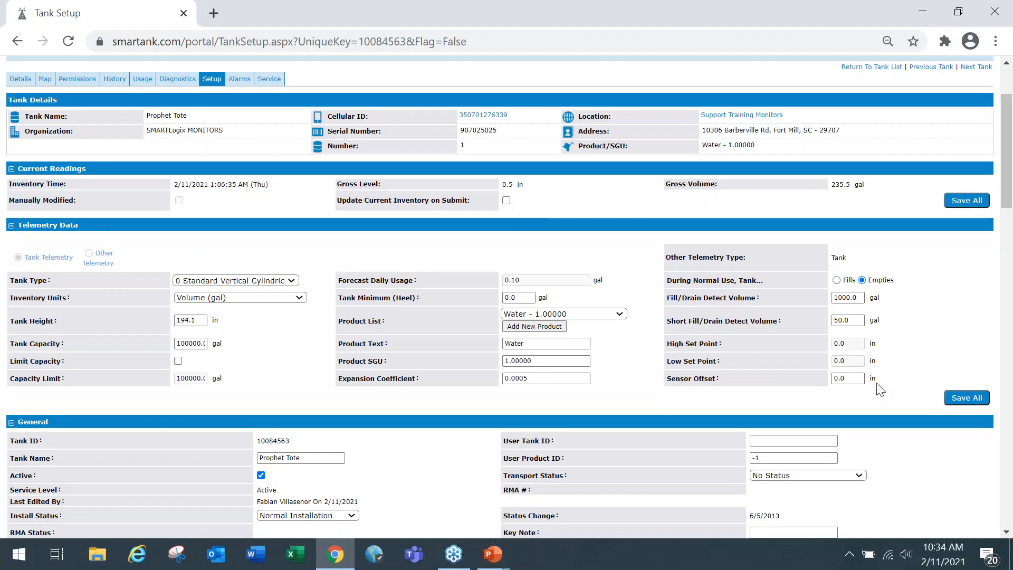
{"action": "scroll", "coordinate": [876, 385], "scroll_direction": "down", "scroll_amount": 1}
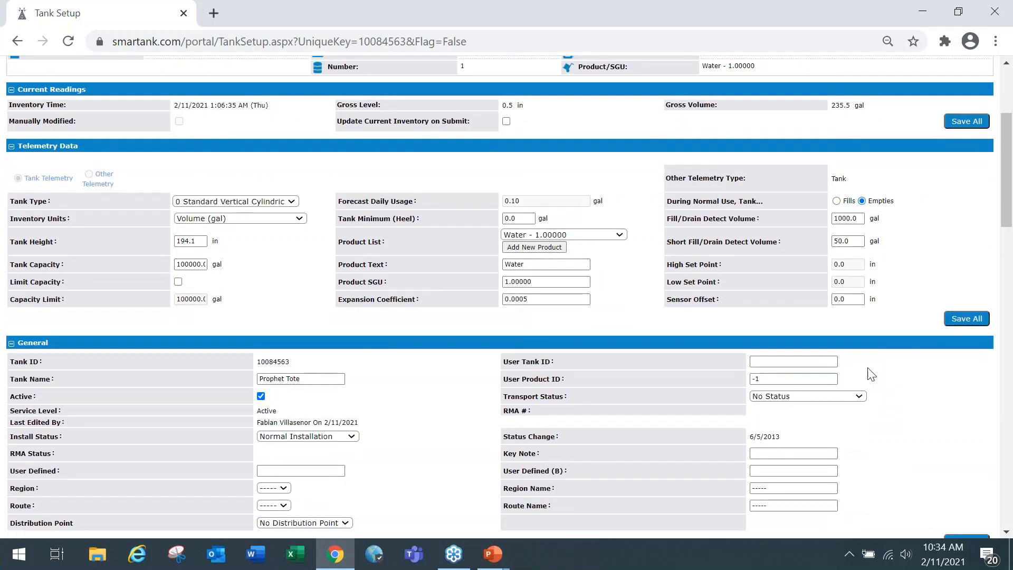
{"action": "double_click", "coordinate": [847, 300]}
{"action": "type", "text": "1"}
{"action": "key", "text": "Tab"}
{"action": "left_click", "coordinate": [507, 122]}
{"action": "left_click_drag", "start_coordinate": [656, 221], "coordinate": [650, 248]}
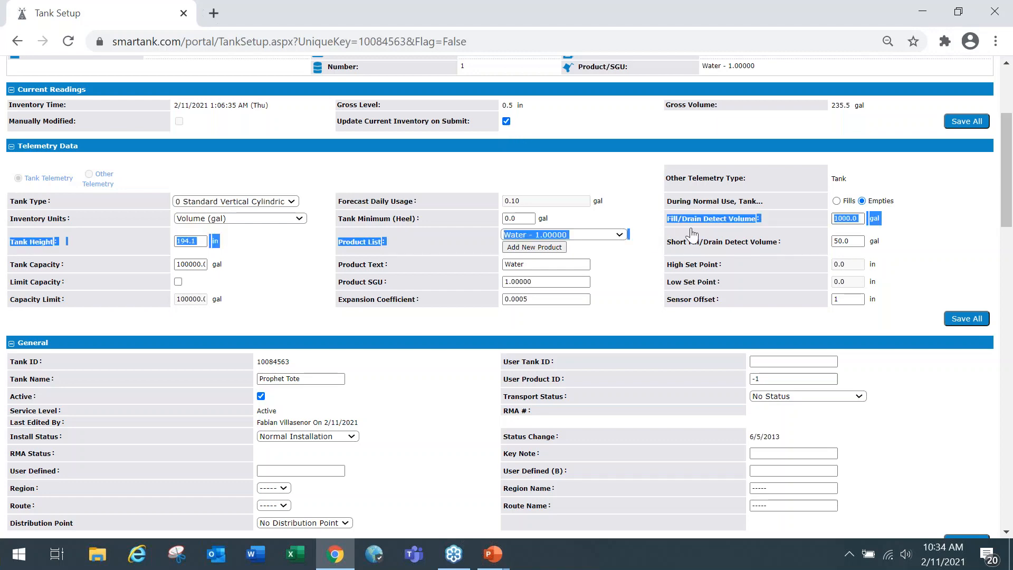
{"action": "left_click", "coordinate": [638, 303]}
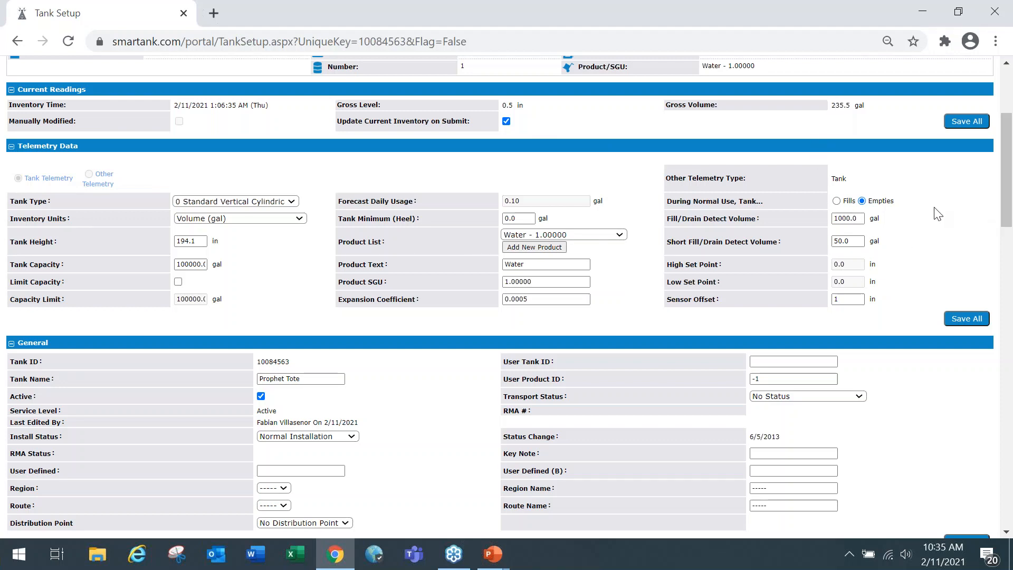
{"action": "left_click", "coordinate": [965, 320]}
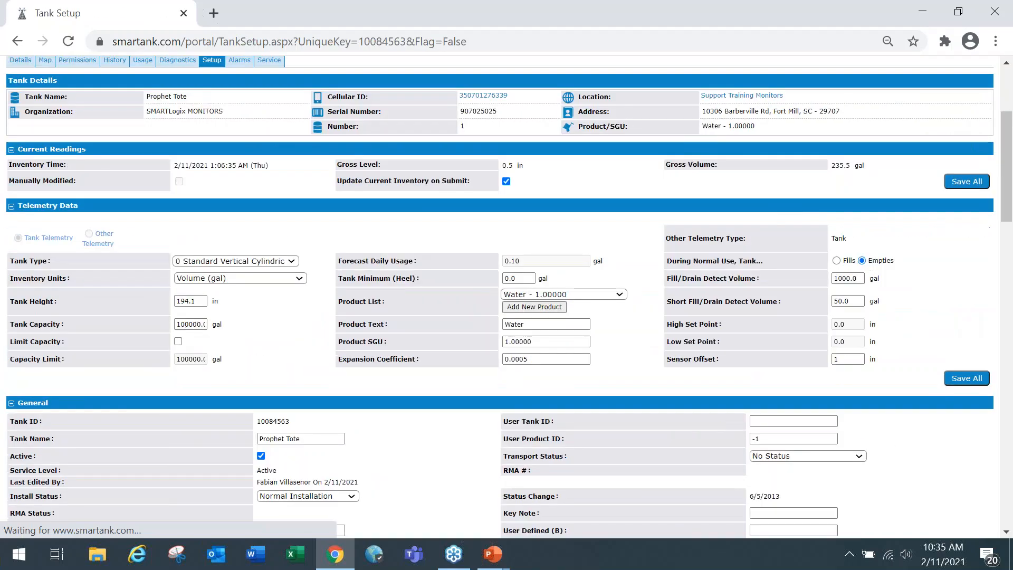
Reload the tank setup page so that the outdated configuration values are refreshed
{"action": "scroll", "coordinate": [602, 141], "scroll_direction": "up", "scroll_amount": 3}
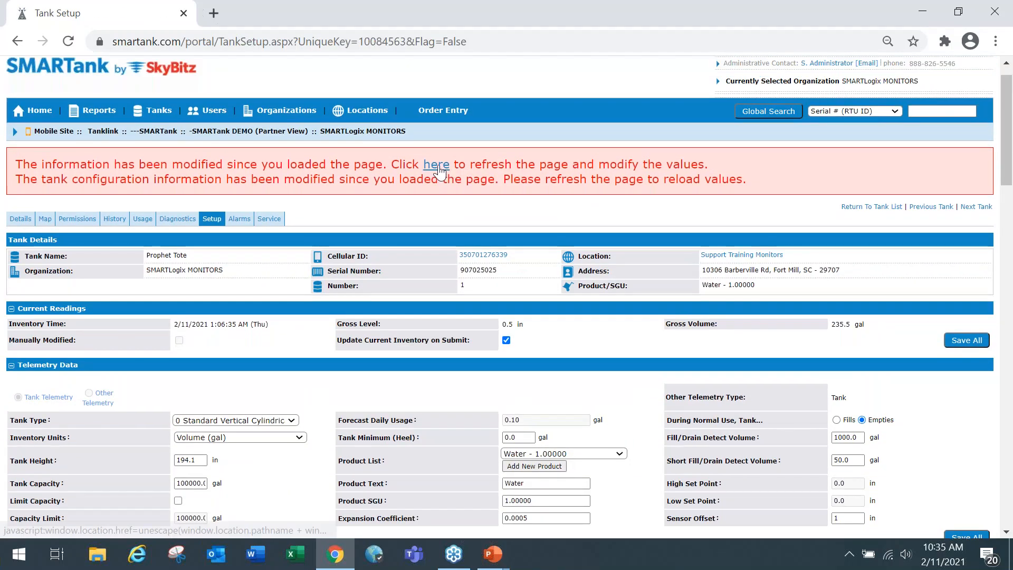
{"action": "left_click", "coordinate": [437, 165]}
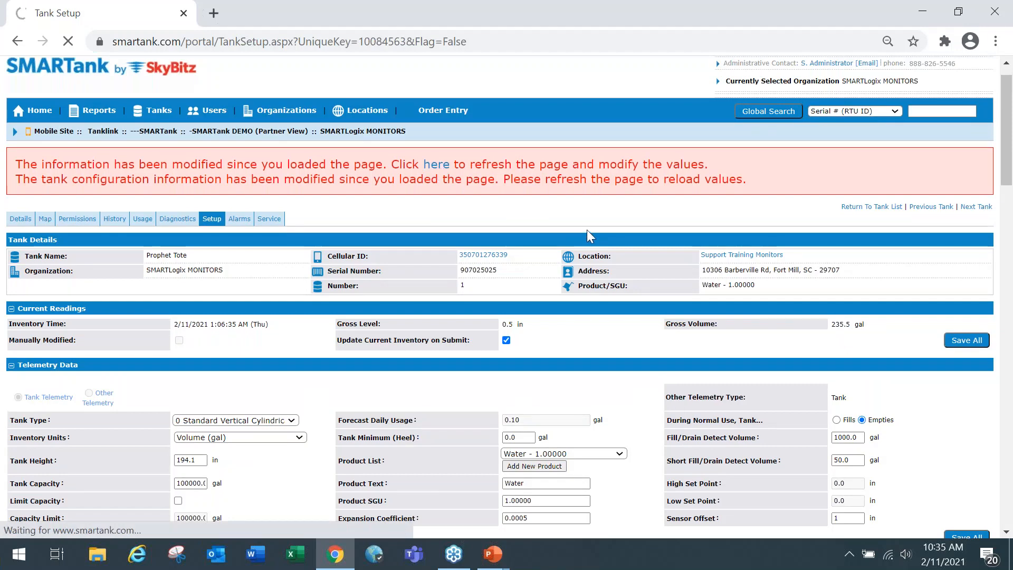
Enable updating the current inventory on submit, set the sensor offset to 1 in, and save all changes
{"action": "scroll", "coordinate": [591, 223], "scroll_direction": "down", "scroll_amount": 1}
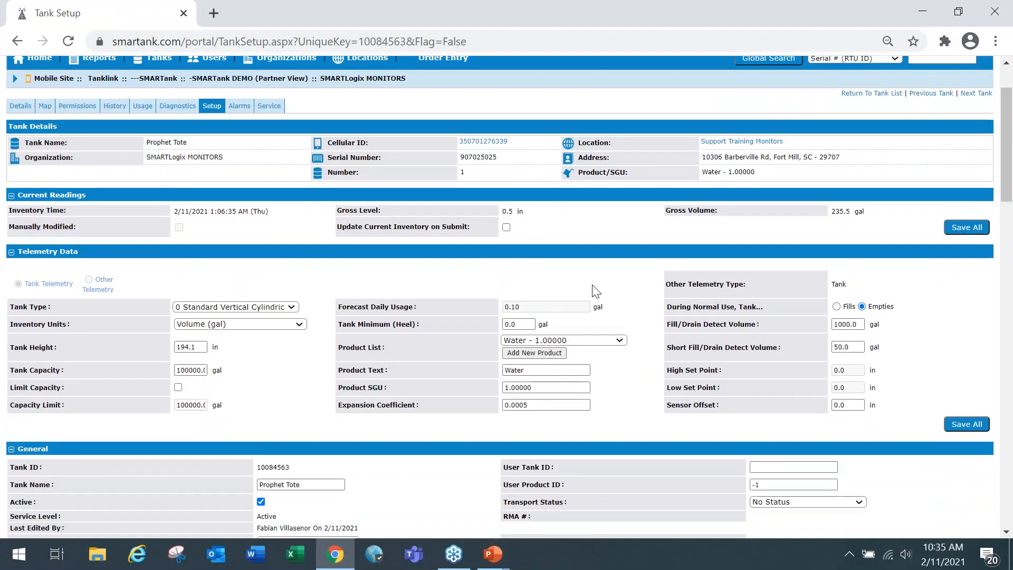
{"action": "left_click", "coordinate": [506, 227]}
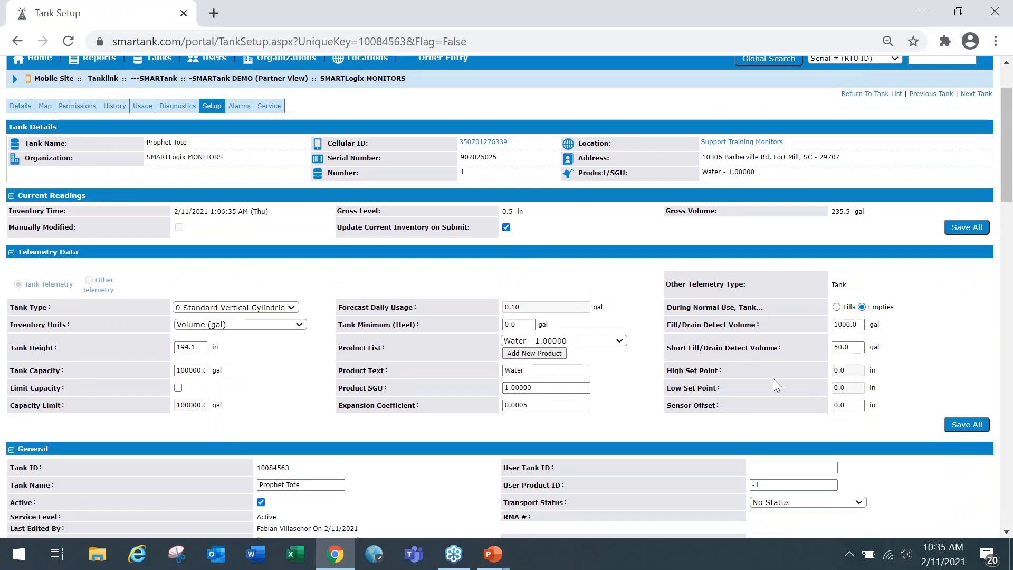
{"action": "double_click", "coordinate": [846, 406]}
{"action": "type", "text": "1"}
{"action": "key", "text": "Tab"}
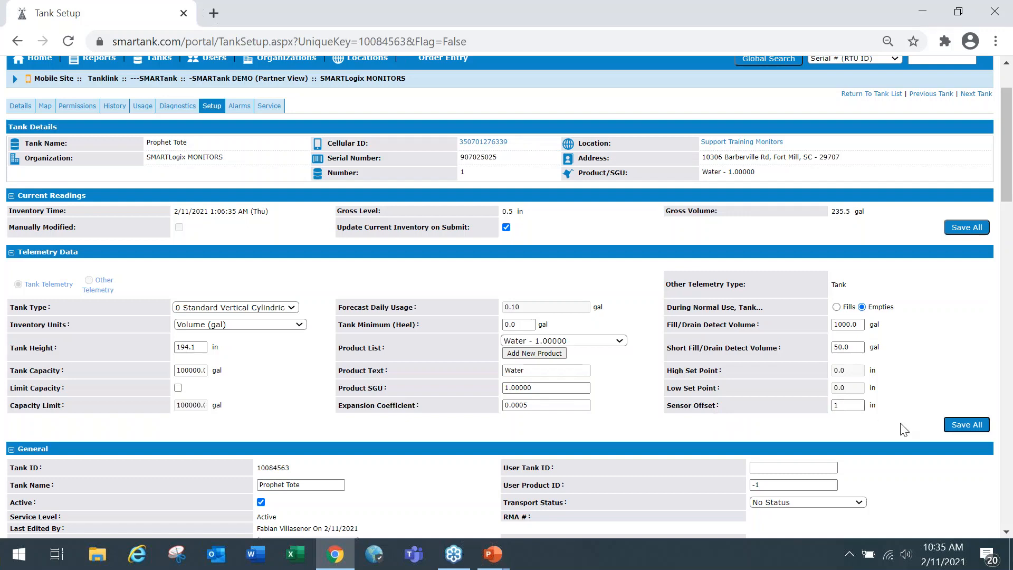
{"action": "left_click", "coordinate": [967, 424]}
{"action": "left_click", "coordinate": [970, 428]}
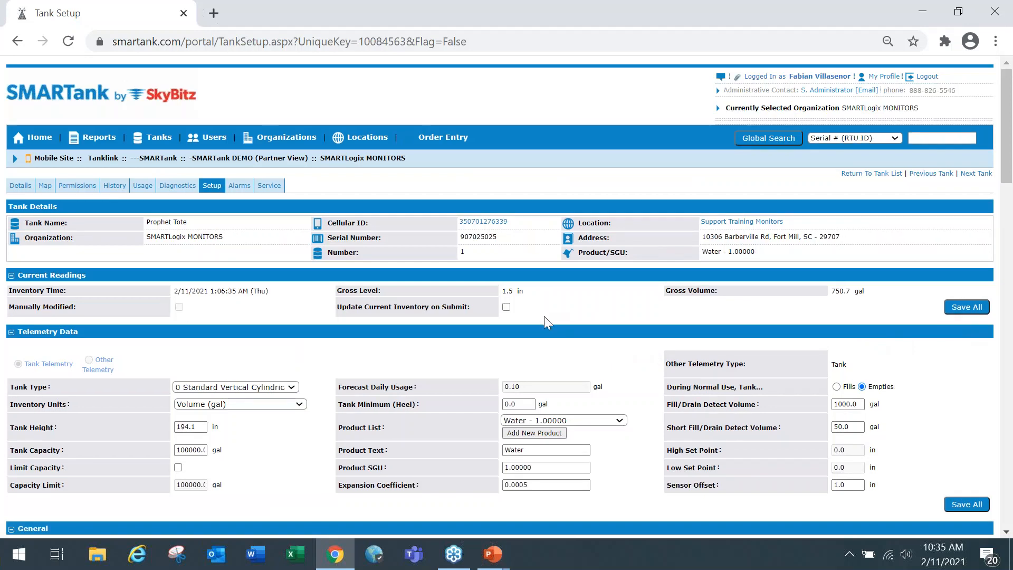
Open the tank's history and check the level and volume of the latest inventory record
{"action": "scroll", "coordinate": [544, 315], "scroll_direction": "down", "scroll_amount": 1}
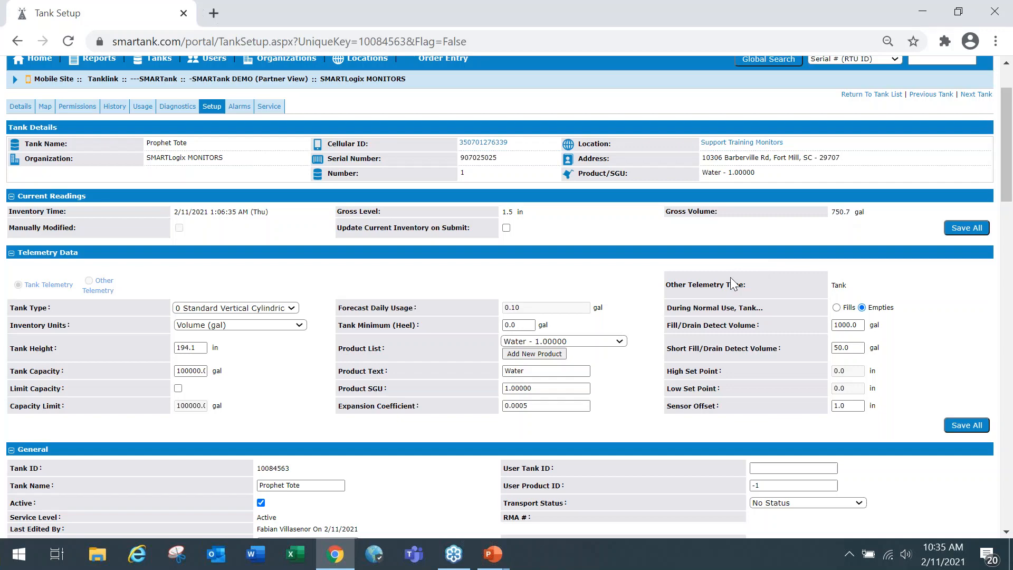
{"action": "left_click", "coordinate": [114, 111]}
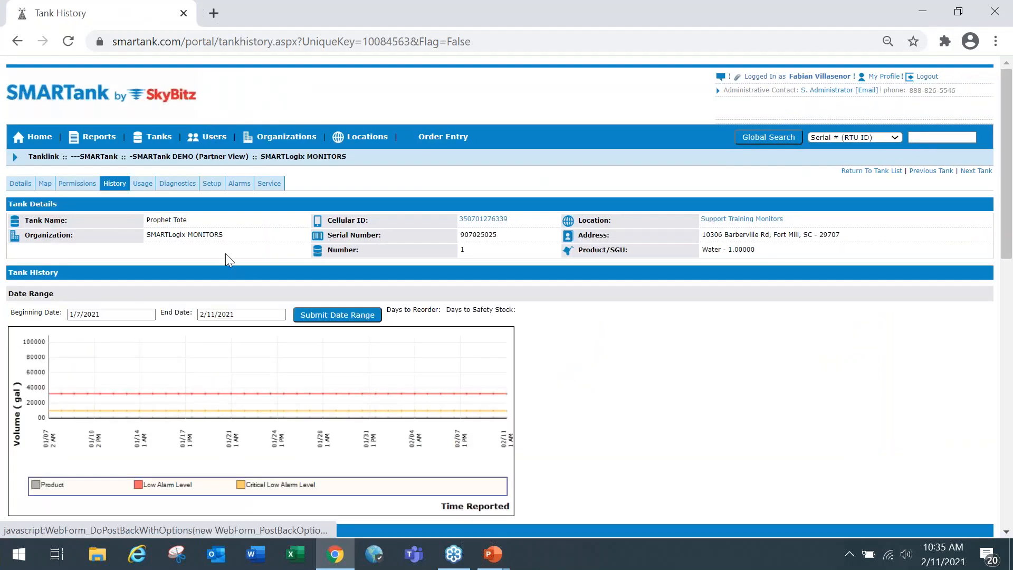
{"action": "scroll", "coordinate": [316, 262], "scroll_direction": "down", "scroll_amount": 5}
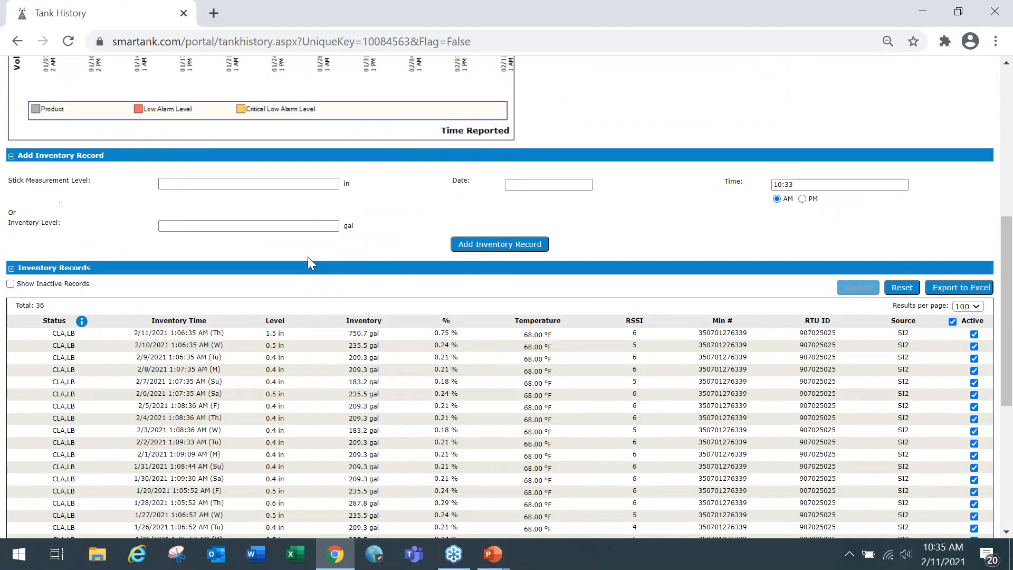
Return to the tank's setup and review the current readings and telemetry data
{"action": "scroll", "coordinate": [308, 257], "scroll_direction": "up", "scroll_amount": 7}
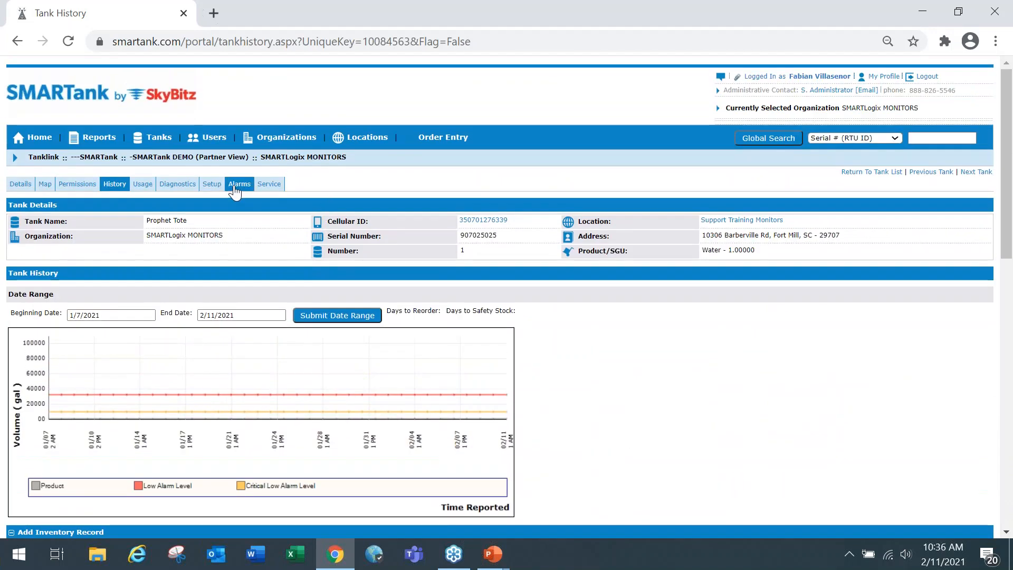
{"action": "left_click", "coordinate": [212, 186]}
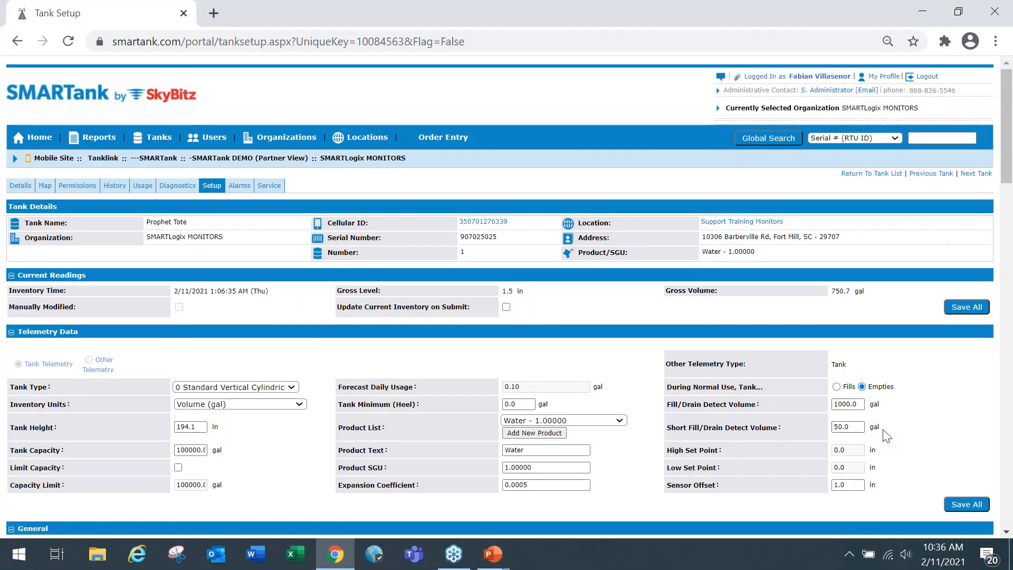
{"action": "scroll", "coordinate": [887, 430], "scroll_direction": "down", "scroll_amount": 3}
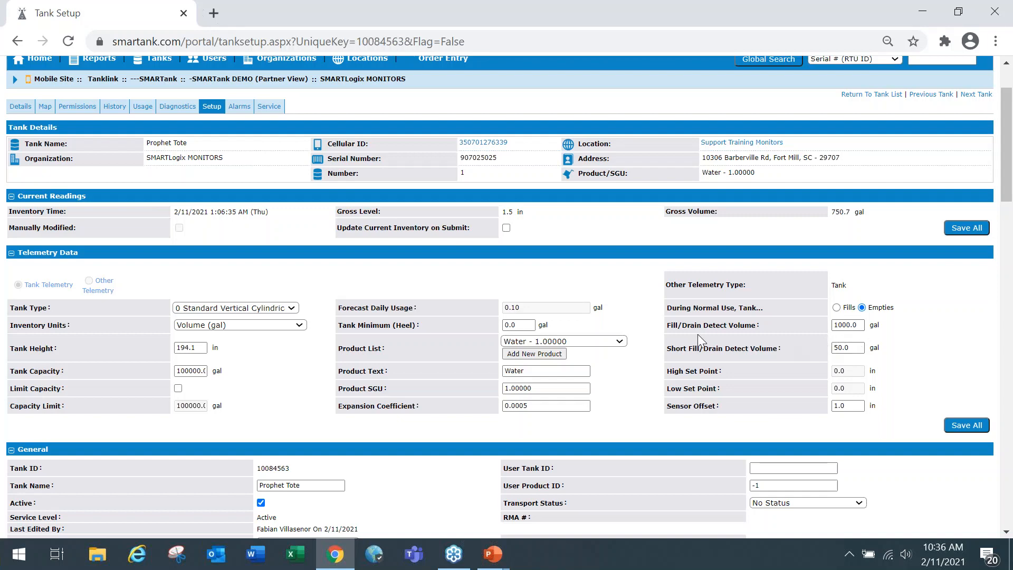
Reopen the tank's history and compare the latest inventory record with the earlier ones
{"action": "left_click", "coordinate": [114, 108]}
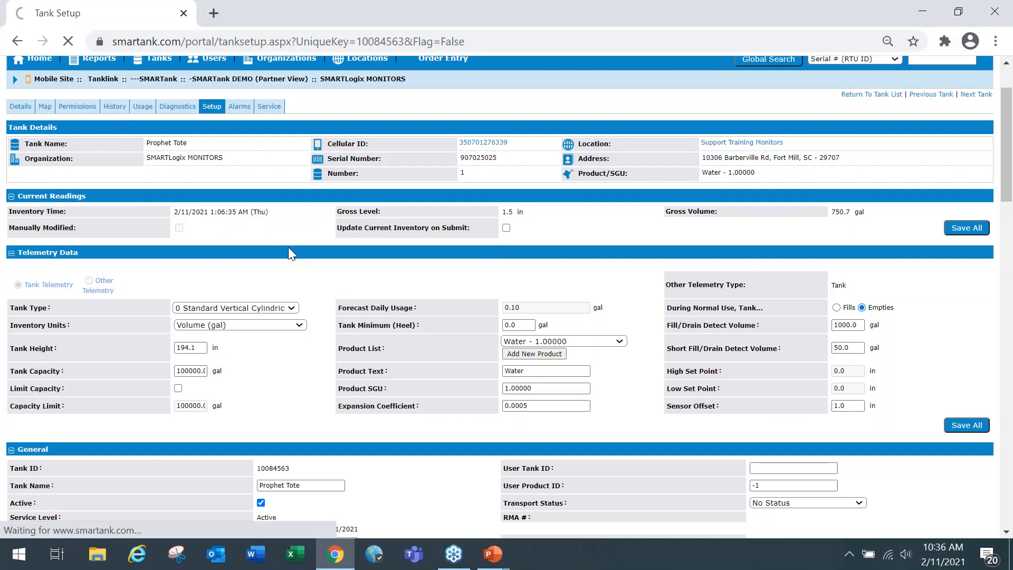
{"action": "scroll", "coordinate": [300, 259], "scroll_direction": "down", "scroll_amount": 7}
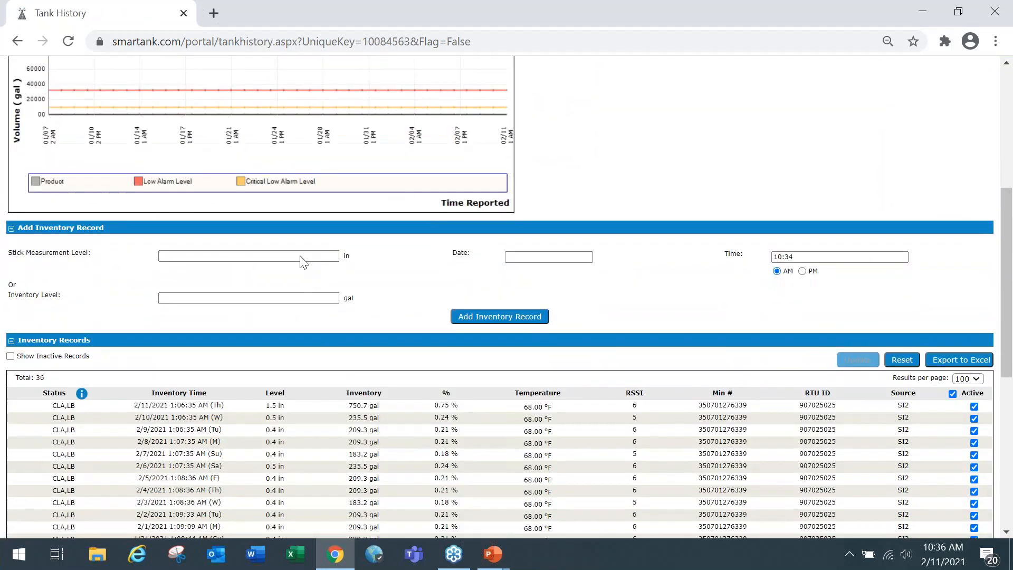
{"action": "scroll", "coordinate": [304, 264], "scroll_direction": "down", "scroll_amount": 1}
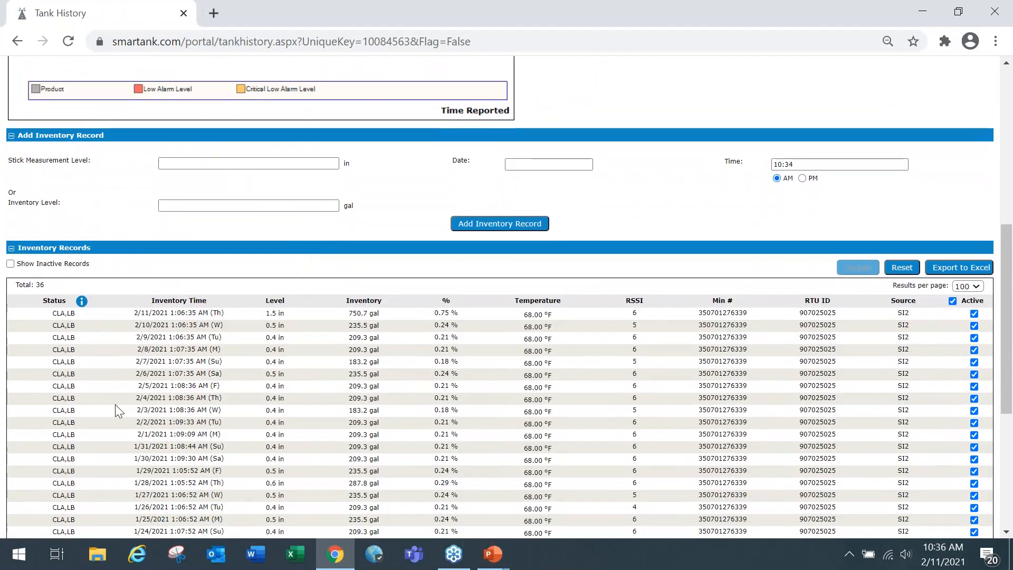
Examine the tank's history page, including the inventory records, their status column, the volume chart and the tank details
{"action": "scroll", "coordinate": [115, 404], "scroll_direction": "down", "scroll_amount": 2}
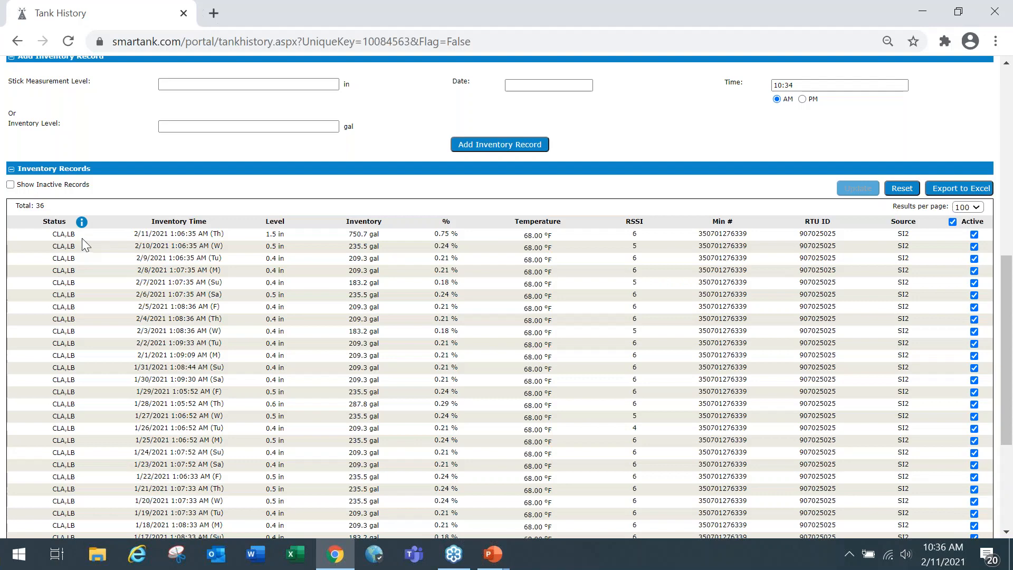
{"action": "mouse_move", "coordinate": [81, 225]}
{"action": "scroll", "coordinate": [654, 224], "scroll_direction": "up", "scroll_amount": 3}
{"action": "scroll", "coordinate": [653, 226], "scroll_direction": "up", "scroll_amount": 3}
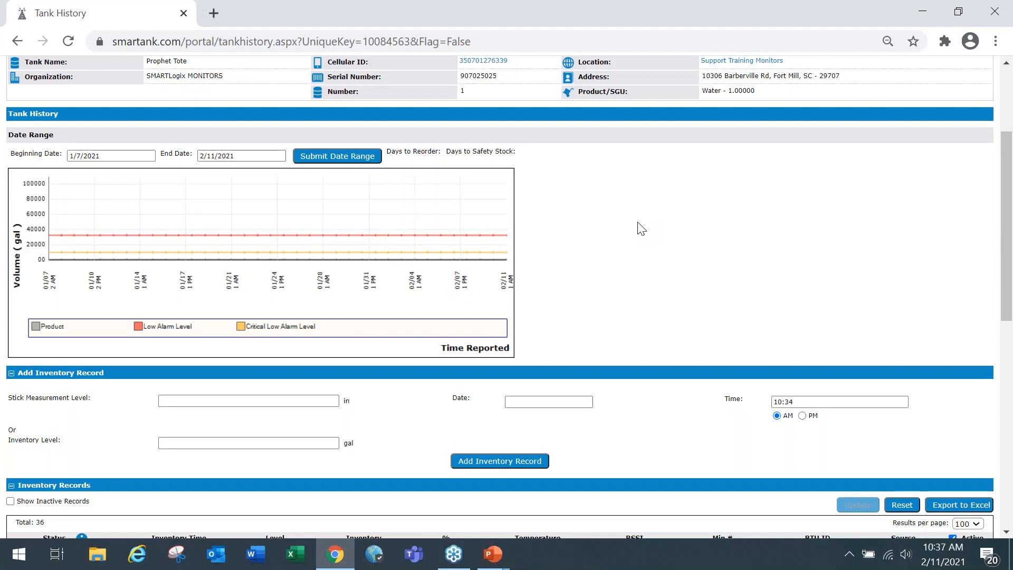
{"action": "scroll", "coordinate": [639, 227], "scroll_direction": "down", "scroll_amount": 3}
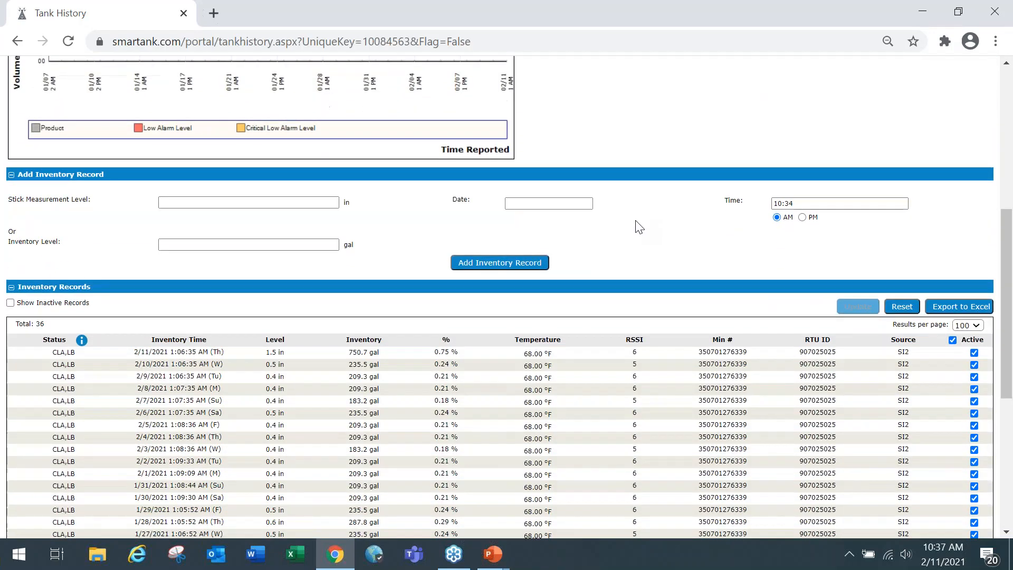
{"action": "scroll", "coordinate": [641, 242], "scroll_direction": "down", "scroll_amount": 5}
{"action": "scroll", "coordinate": [643, 243], "scroll_direction": "up", "scroll_amount": 10}
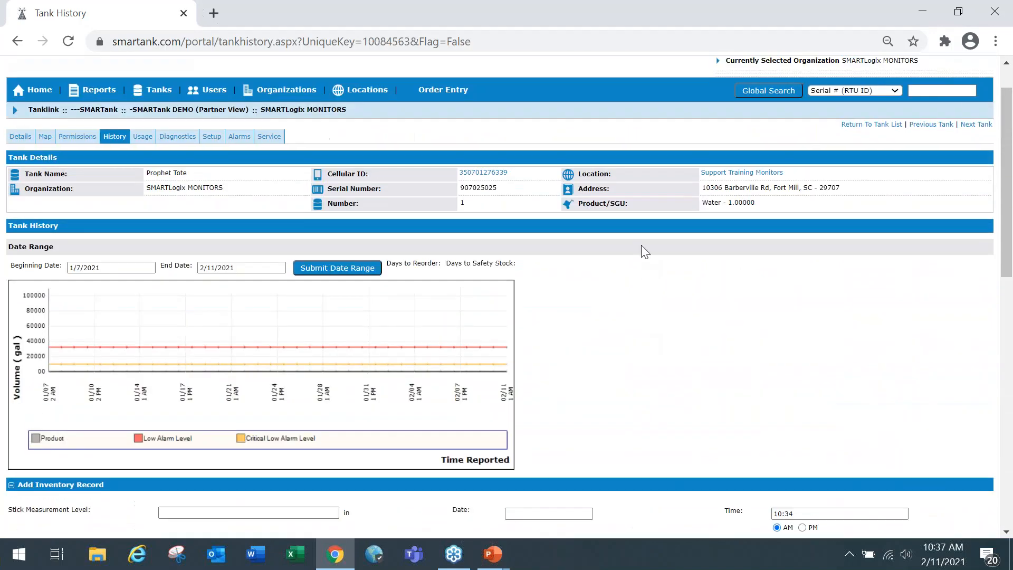
{"action": "scroll", "coordinate": [642, 245], "scroll_direction": "up", "scroll_amount": 1}
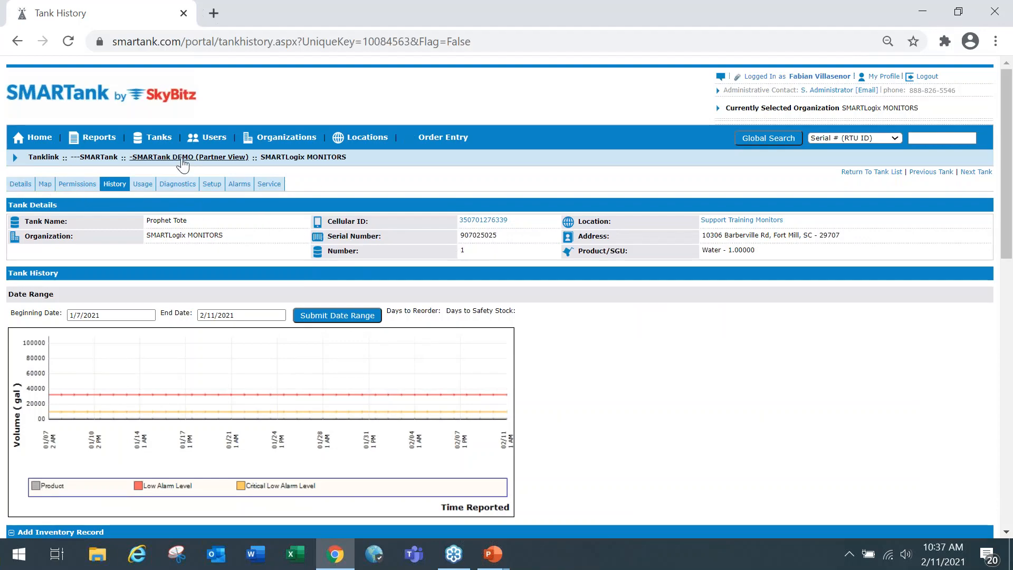
{"action": "scroll", "coordinate": [654, 340], "scroll_direction": "down", "scroll_amount": 6}
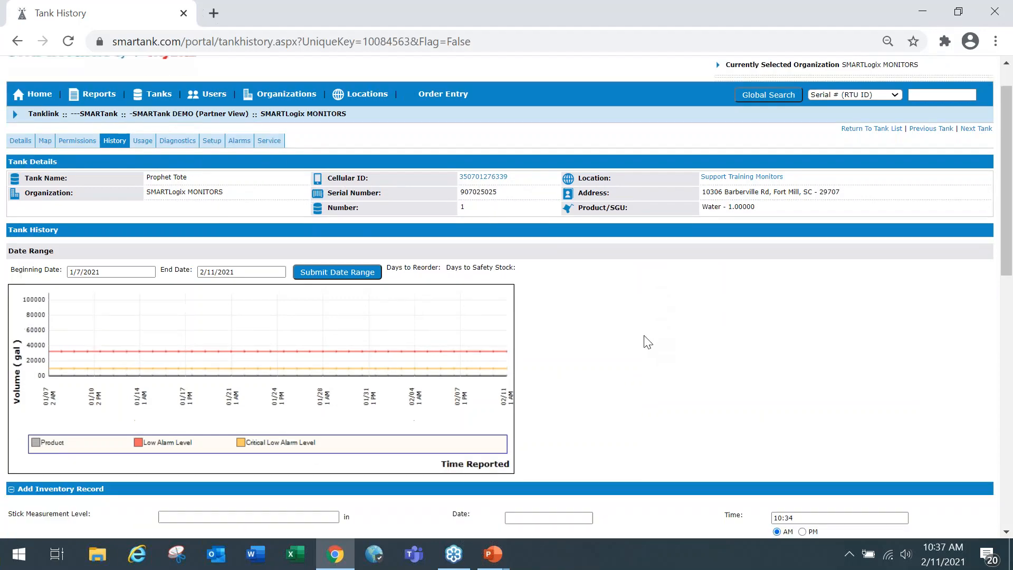
{"action": "scroll", "coordinate": [645, 338], "scroll_direction": "up", "scroll_amount": 4}
{"action": "scroll", "coordinate": [649, 337], "scroll_direction": "up", "scroll_amount": 1}
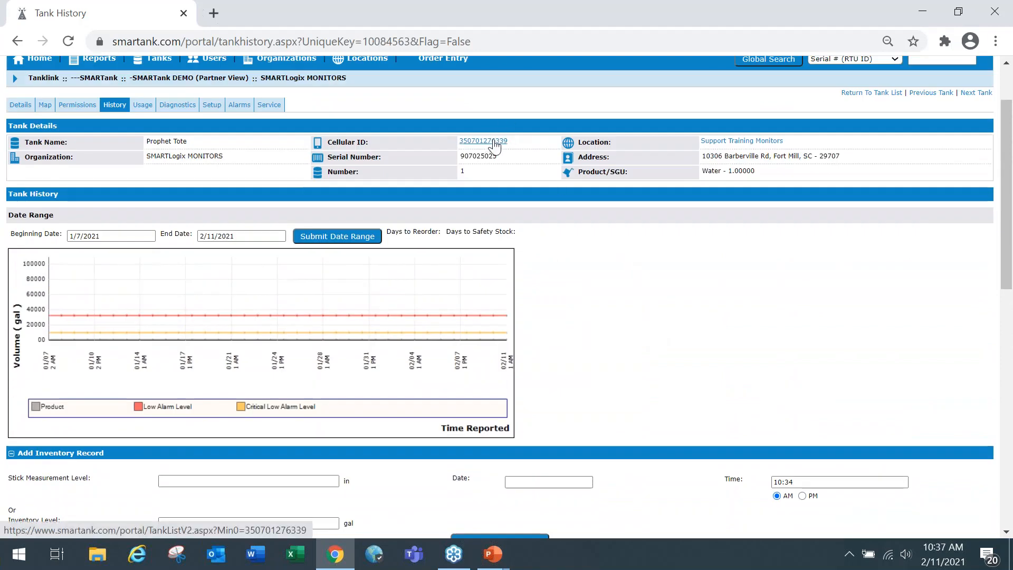
{"action": "scroll", "coordinate": [229, 153], "scroll_direction": "up", "scroll_amount": 2}
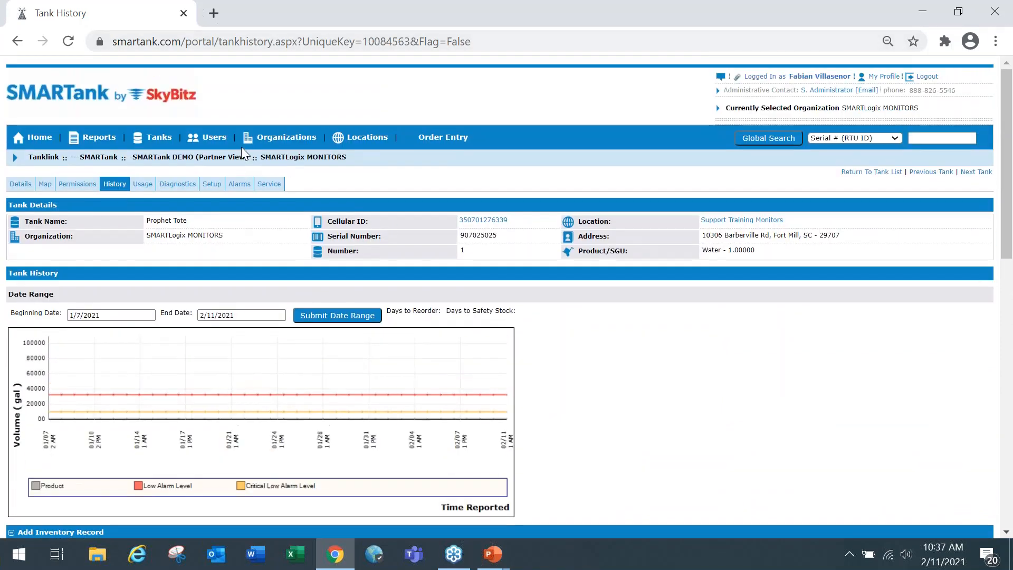
Open the tank list and look at the Region and Route filter choices for the SMARTLogix MONITORS organization
{"action": "left_click", "coordinate": [96, 186]}
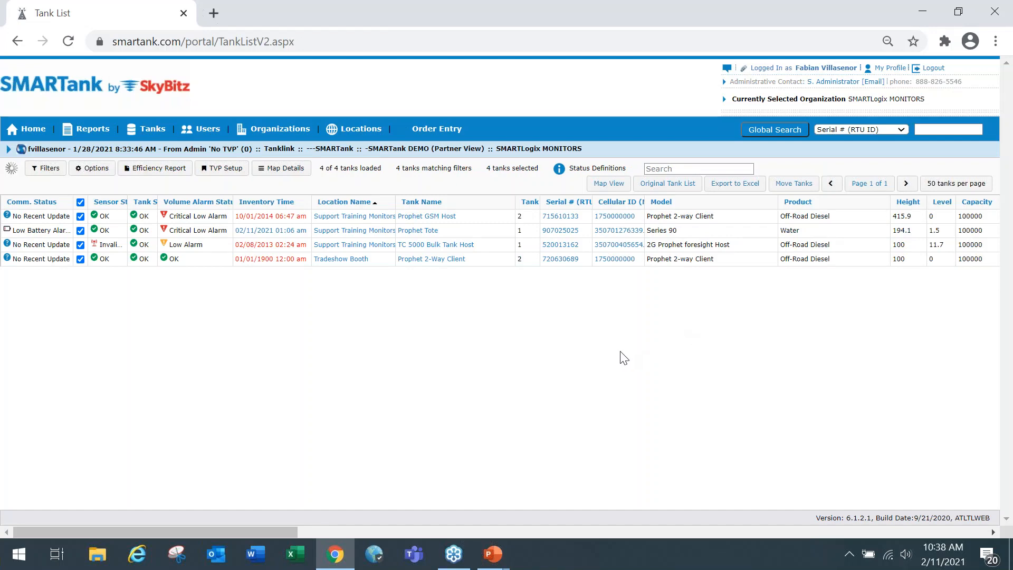
{"action": "left_click", "coordinate": [22, 171]}
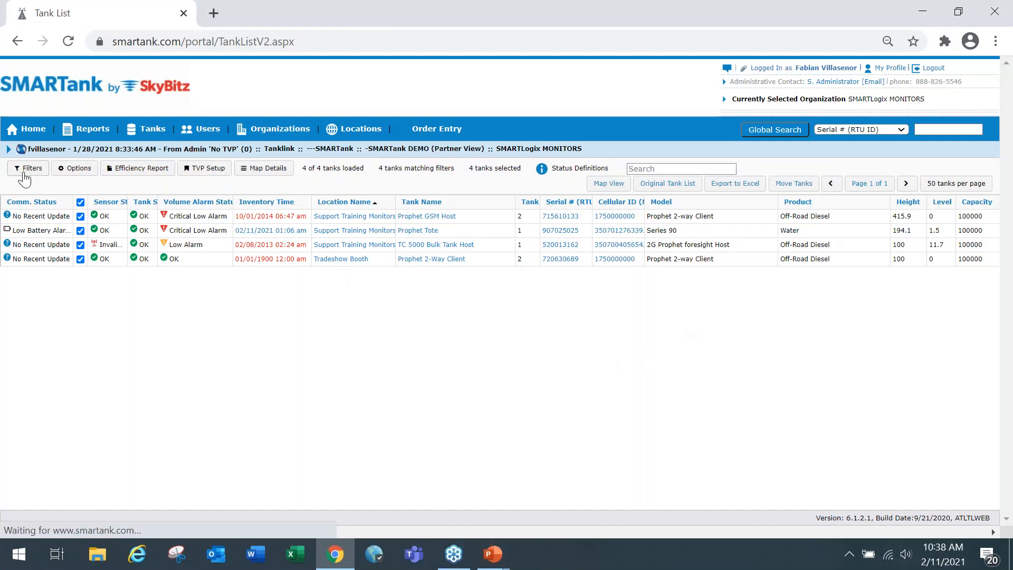
{"action": "scroll", "coordinate": [108, 309], "scroll_direction": "down", "scroll_amount": 1}
{"action": "scroll", "coordinate": [103, 314], "scroll_direction": "down", "scroll_amount": 2}
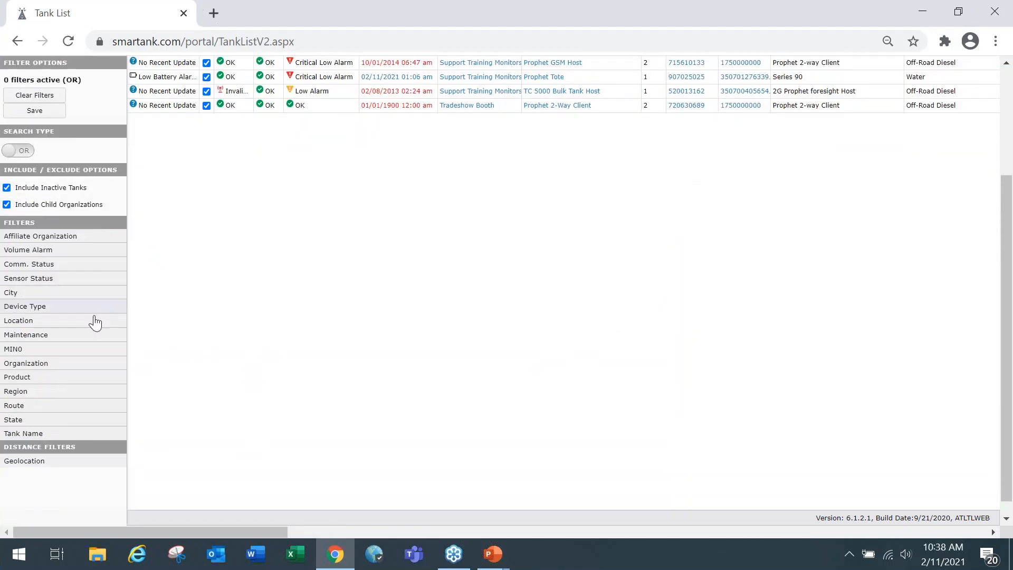
{"action": "left_click", "coordinate": [41, 394]}
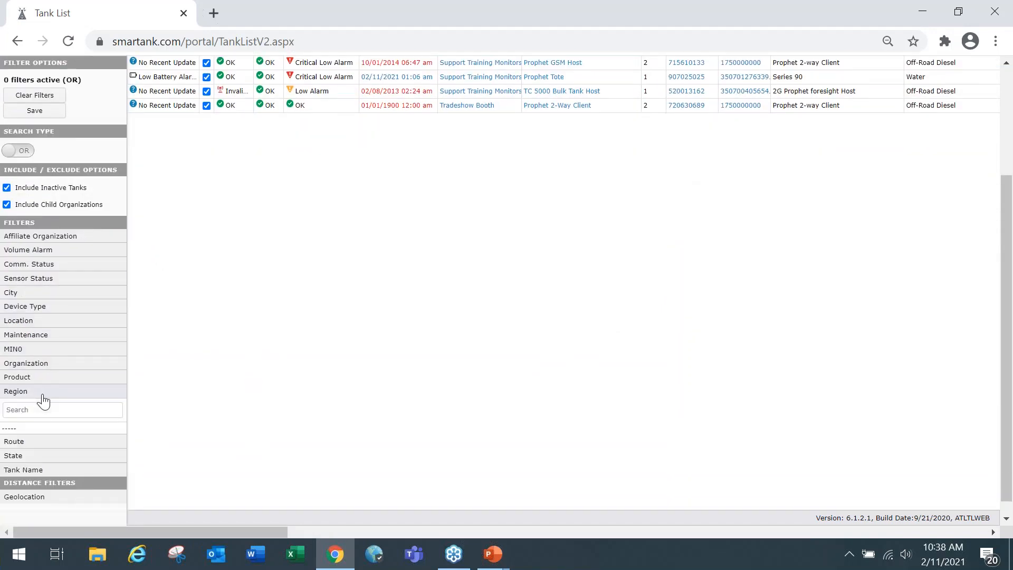
{"action": "left_click", "coordinate": [43, 396]}
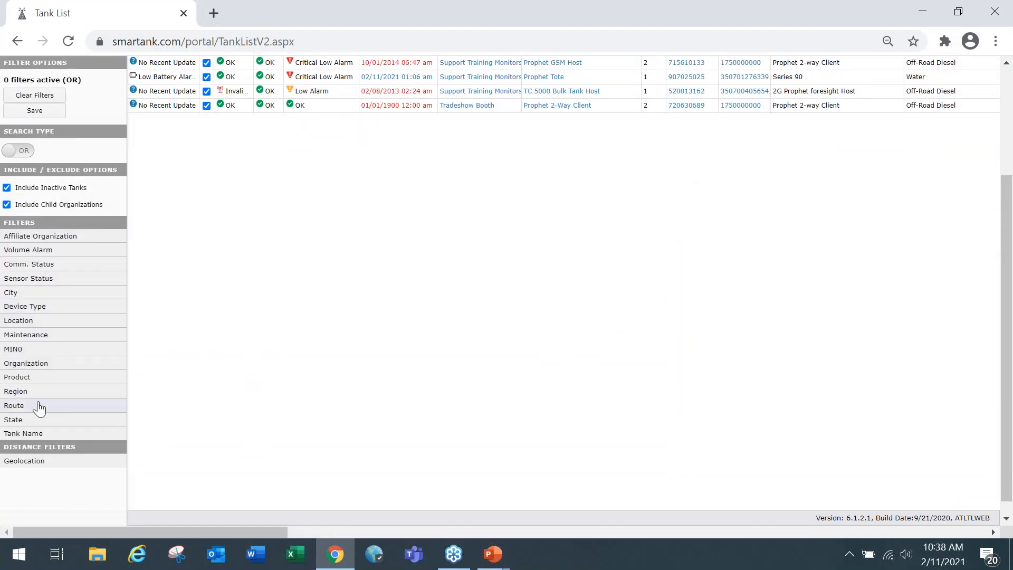
{"action": "left_click", "coordinate": [39, 406]}
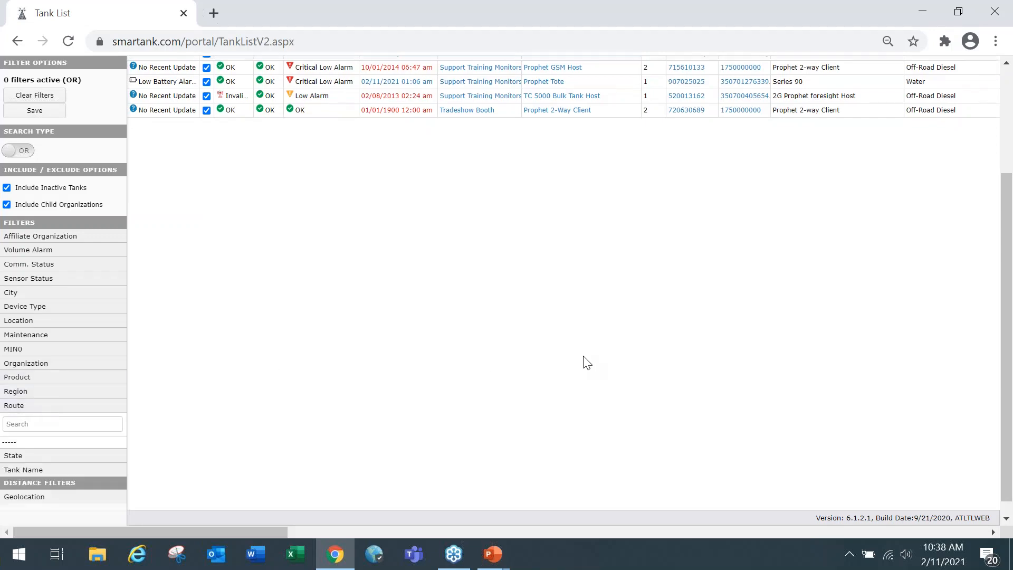
Switch the selected organization to -SMARTank DEMO (Partner View) and wait for its tank list to load
{"action": "scroll", "coordinate": [586, 359], "scroll_direction": "up", "scroll_amount": 3}
{"action": "left_click", "coordinate": [788, 107]}
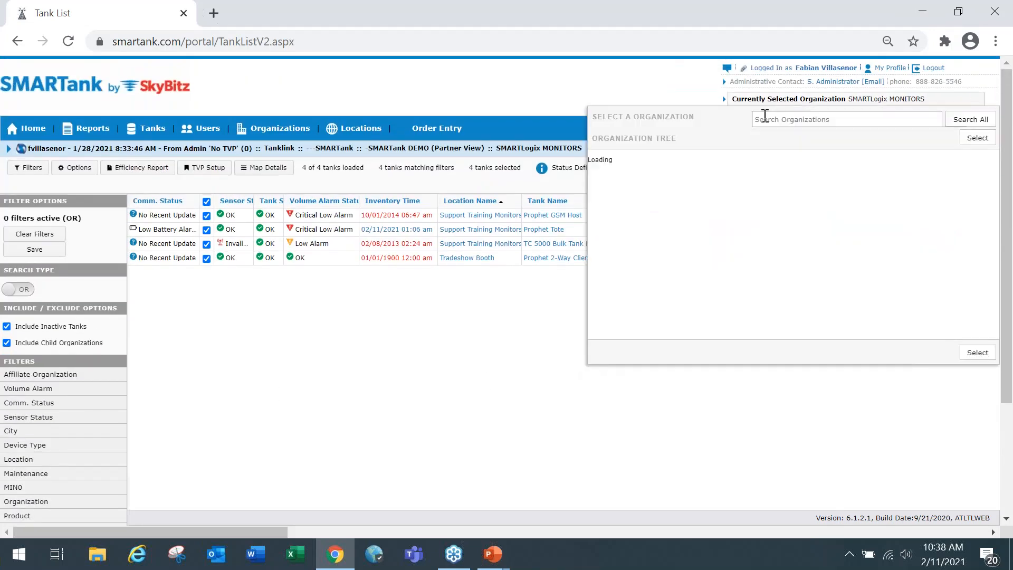
{"action": "left_click", "coordinate": [565, 96]}
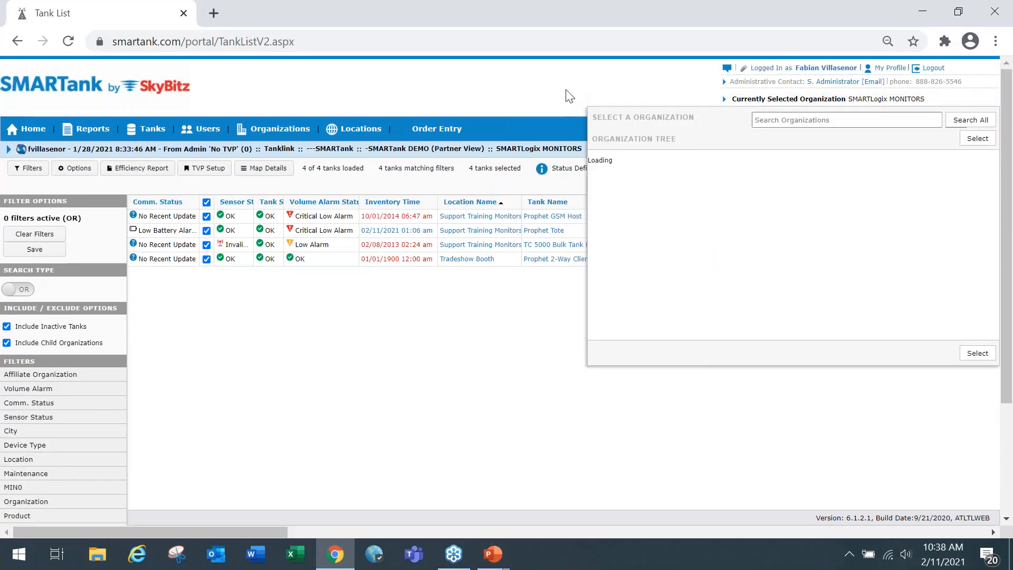
{"action": "left_click", "coordinate": [749, 102]}
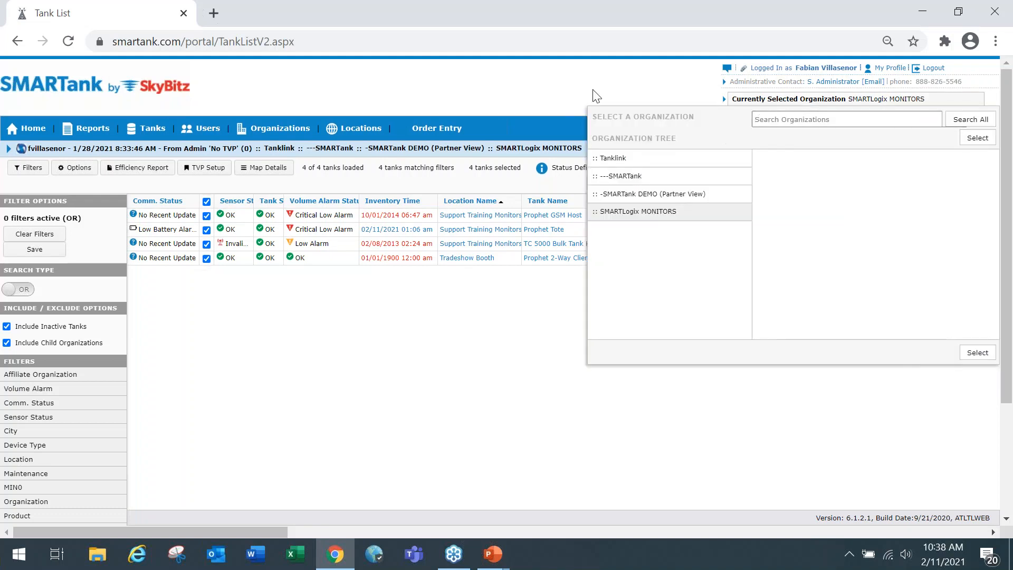
{"action": "left_click", "coordinate": [612, 197]}
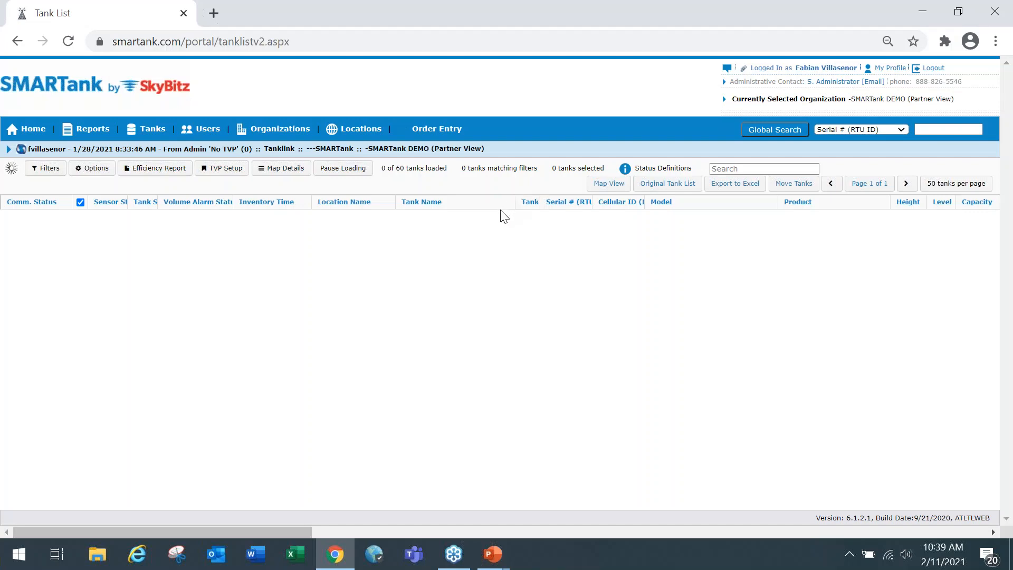
{"action": "left_click", "coordinate": [609, 396]}
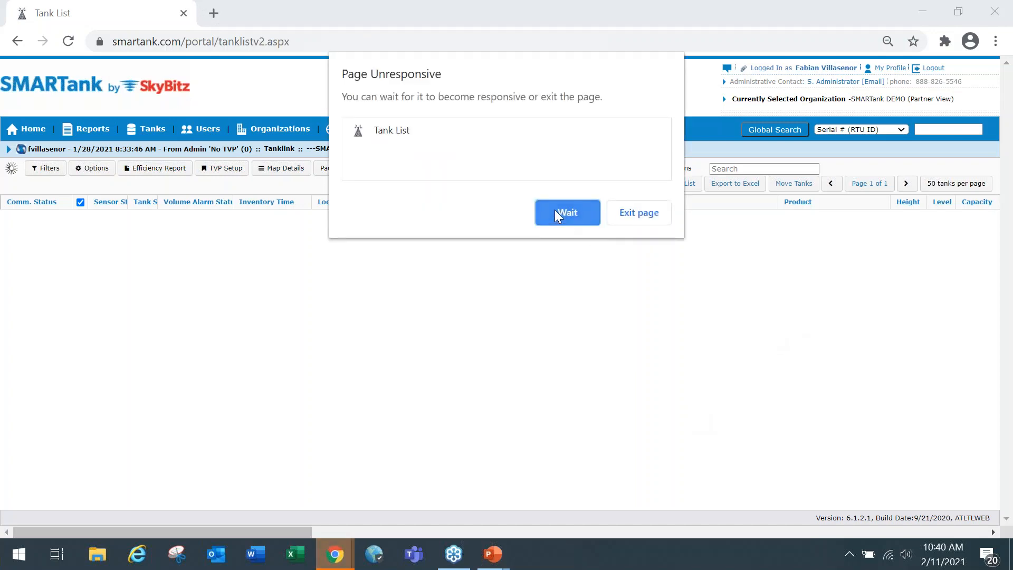
{"action": "left_click", "coordinate": [555, 211]}
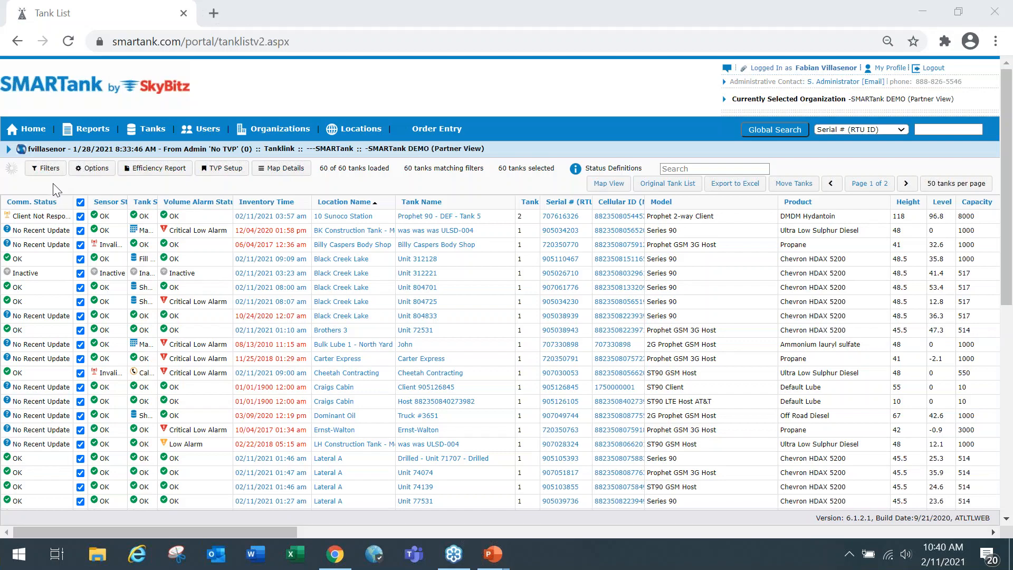
Show the tank list filters and look through the available Region values
{"action": "left_click", "coordinate": [36, 174]}
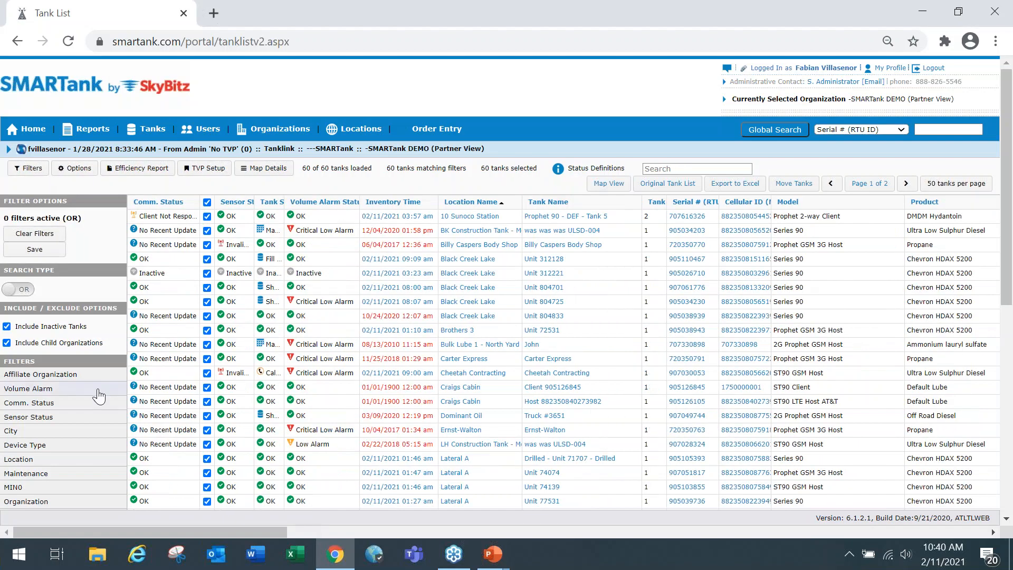
{"action": "scroll", "coordinate": [69, 393], "scroll_direction": "down", "scroll_amount": 3}
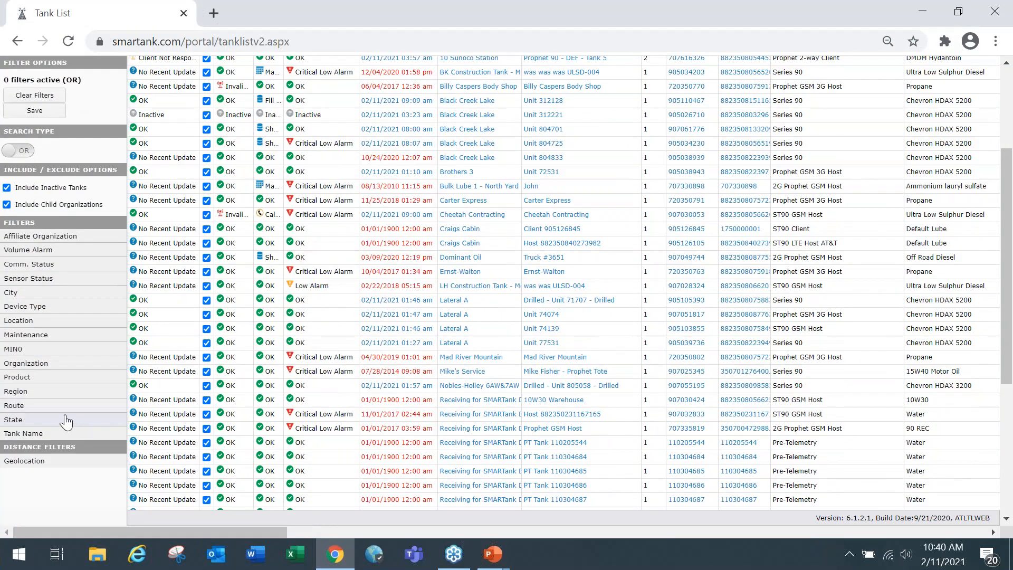
{"action": "left_click", "coordinate": [42, 393]}
{"action": "scroll", "coordinate": [45, 454], "scroll_direction": "down", "scroll_amount": 1}
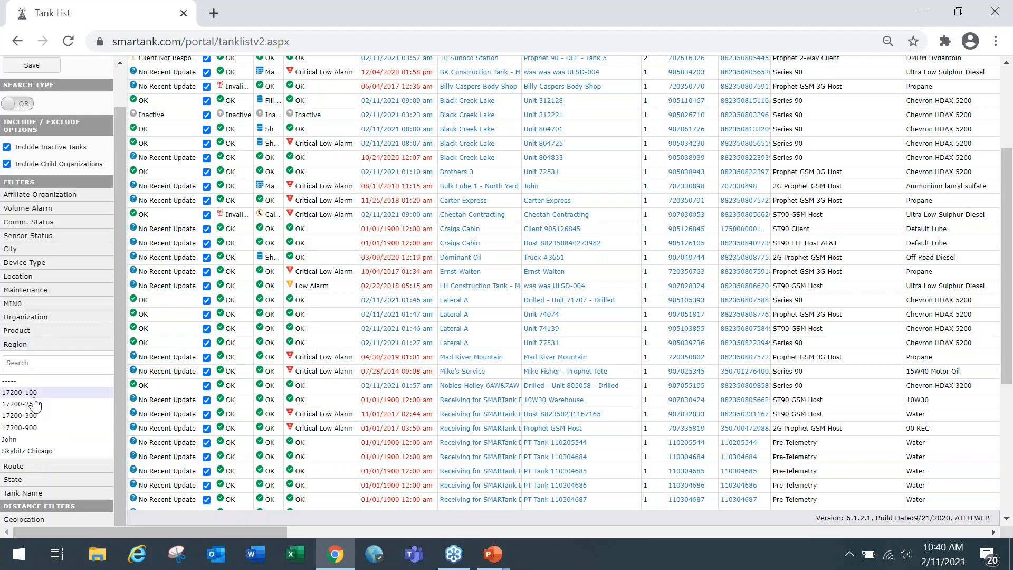
{"action": "left_click", "coordinate": [19, 346]}
{"action": "scroll", "coordinate": [22, 357], "scroll_direction": "down", "scroll_amount": 1}
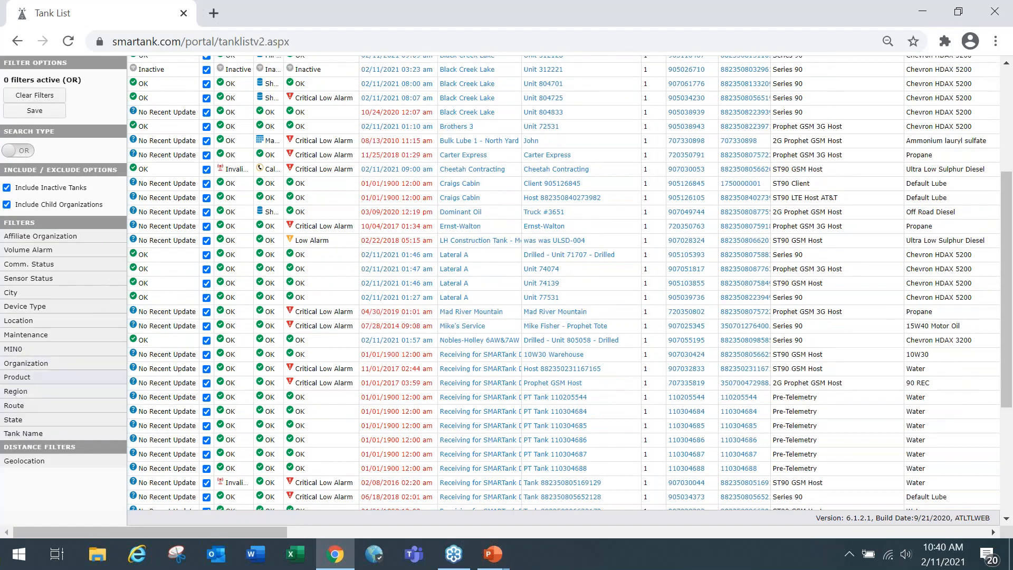
Filter the tank list by the South route and open the setup of the 10W30 Warehouse tank
{"action": "left_click", "coordinate": [27, 405]}
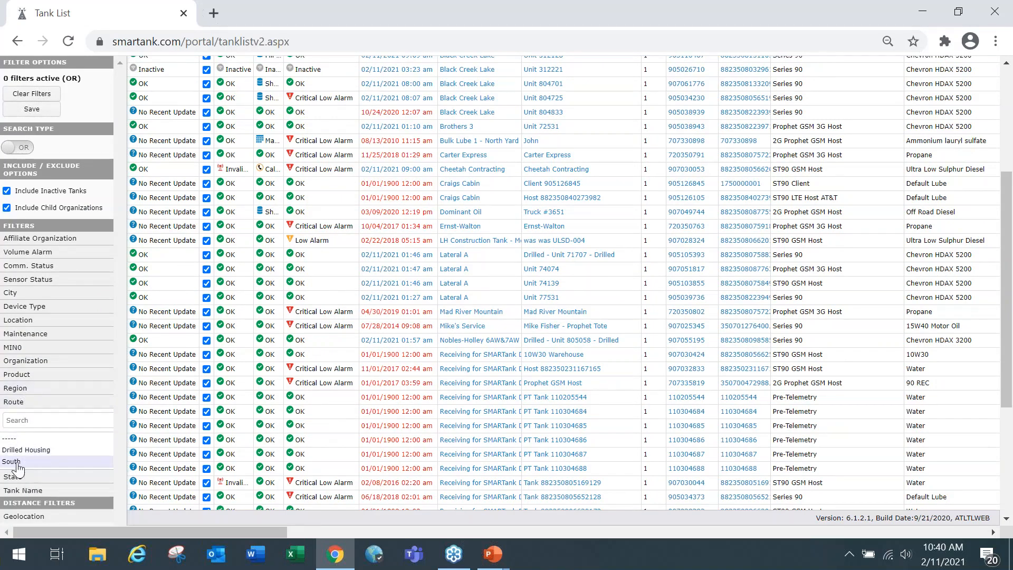
{"action": "left_click", "coordinate": [17, 462]}
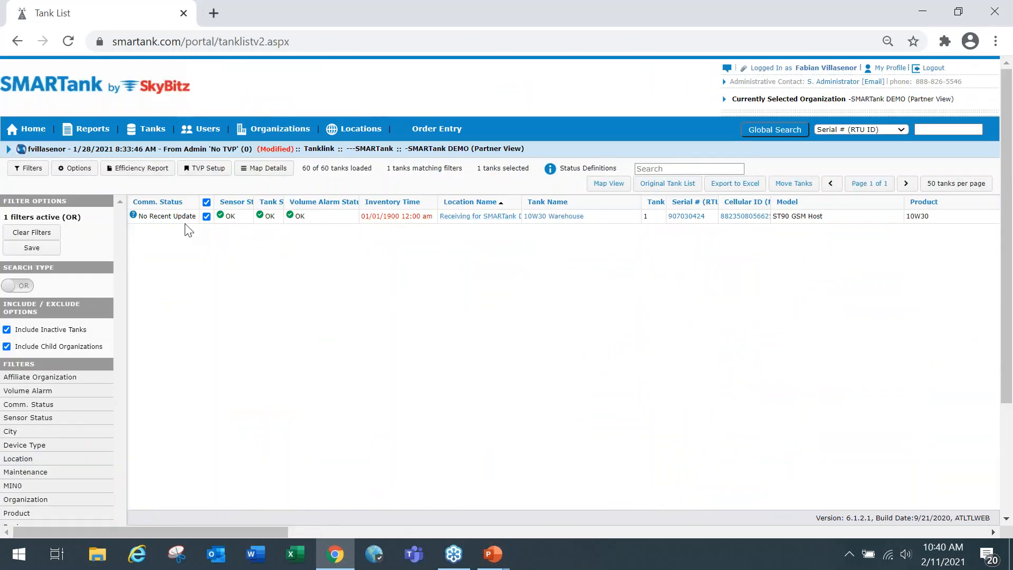
{"action": "left_click", "coordinate": [680, 217]}
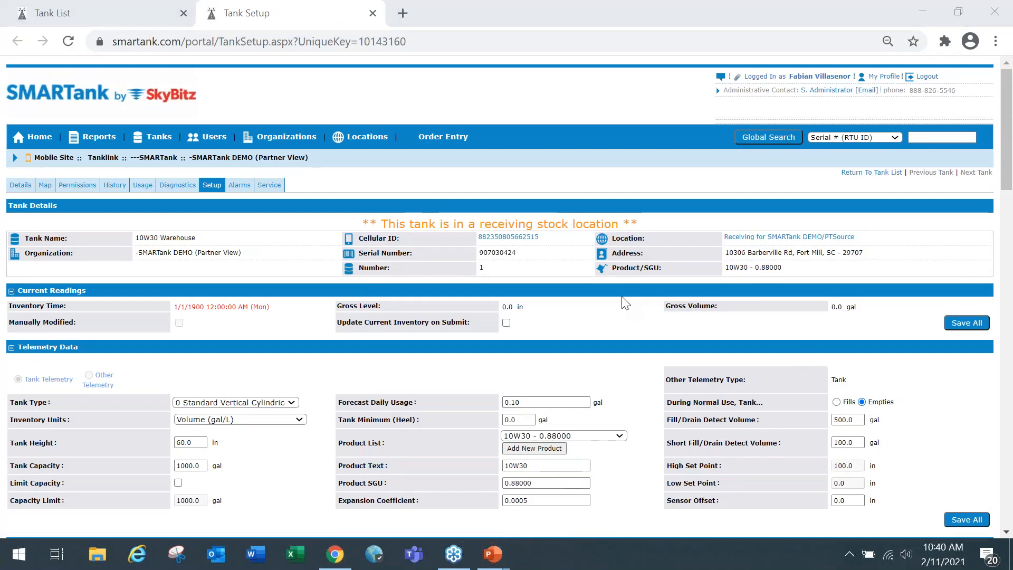
Examine the Sensor Offset field in the 10W30 Warehouse tank's telemetry data
{"action": "scroll", "coordinate": [892, 452], "scroll_direction": "down", "scroll_amount": 1}
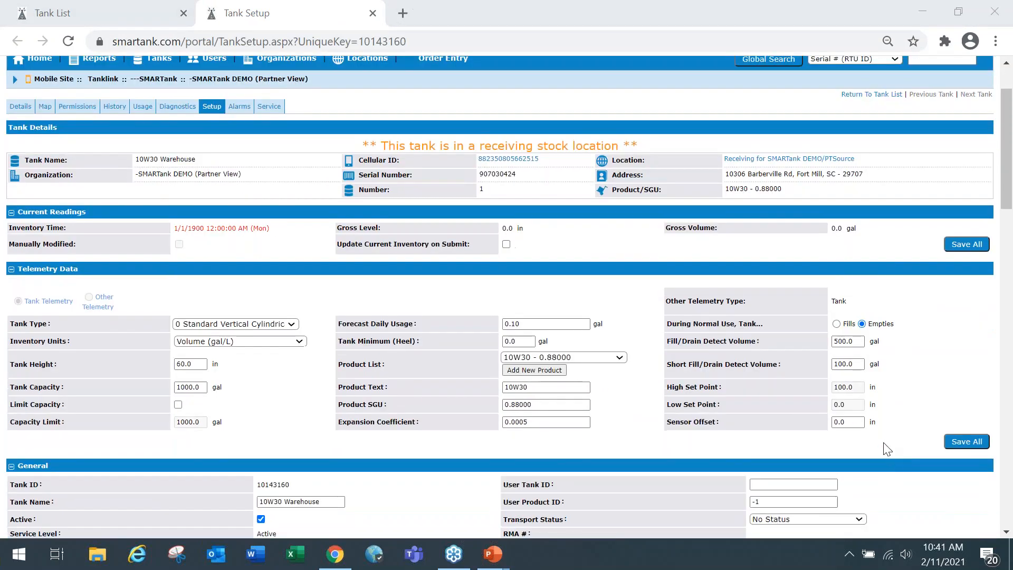
{"action": "left_click", "coordinate": [854, 422]}
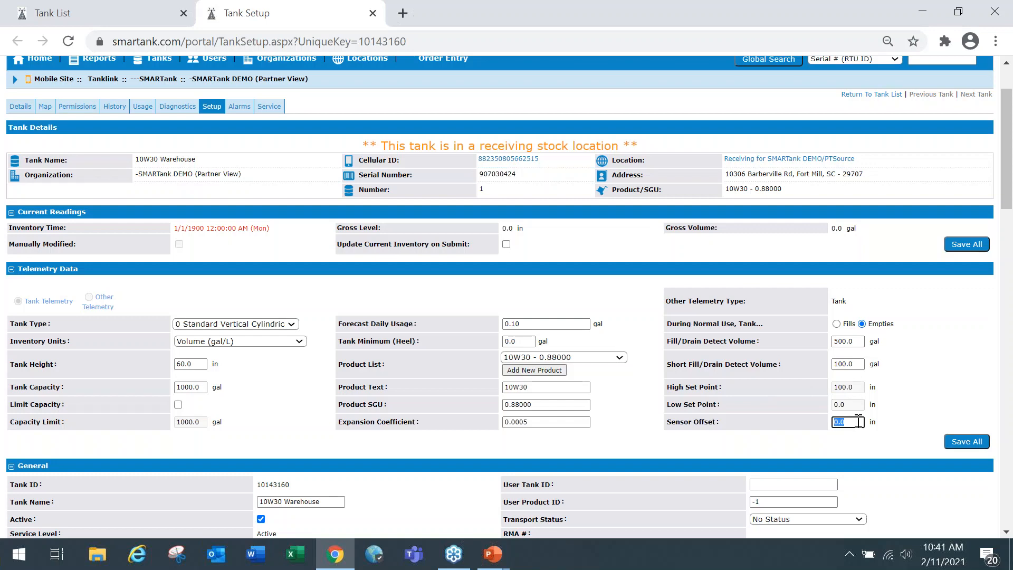
{"action": "left_click", "coordinate": [827, 388]}
{"action": "left_click", "coordinate": [849, 423]}
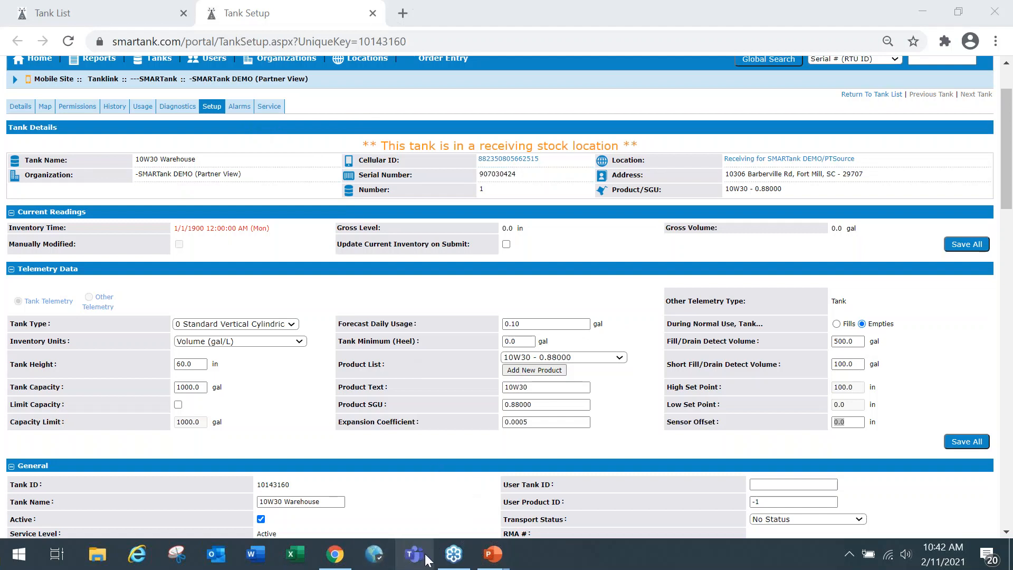
Switch to the PowerPoint slide show and advance from the welcome slide to the Thank You slide
{"action": "mouse_move", "coordinate": [439, 546]}
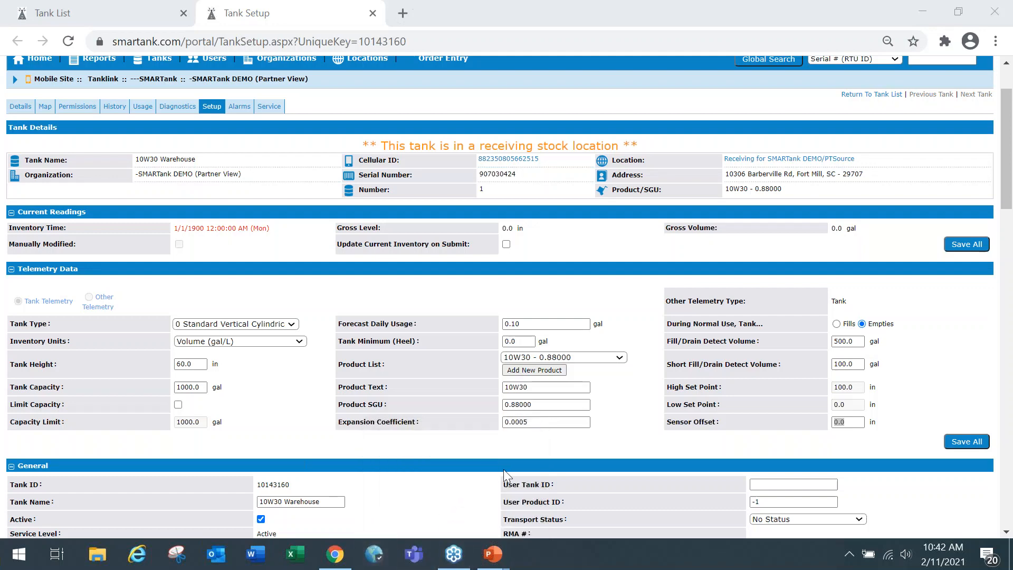
{"action": "key", "text": "alt+Tab"}
{"action": "key", "text": "alt+Tab"}
{"action": "key", "text": "alt+Tab"}
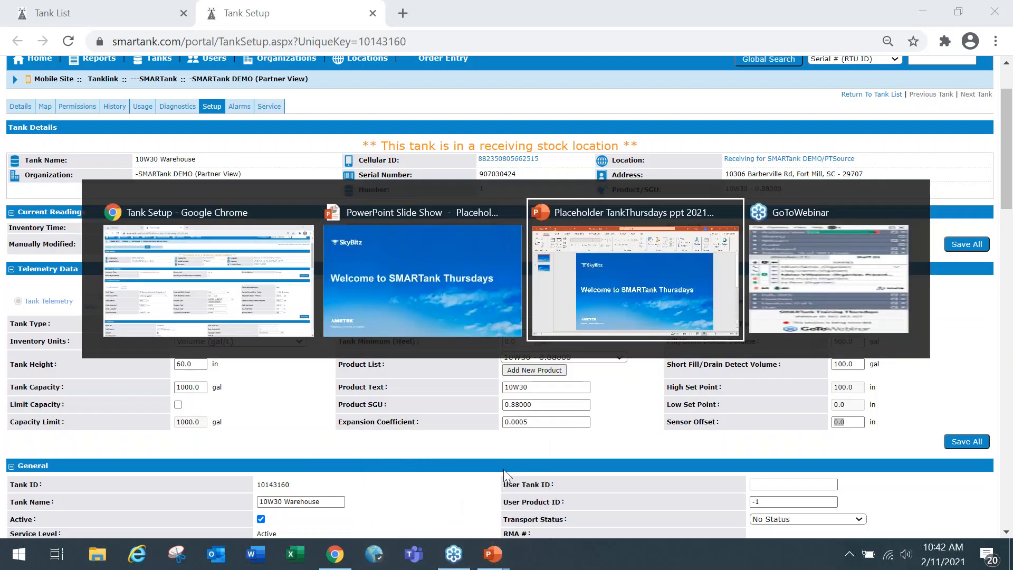
{"action": "key", "text": "alt+Tab"}
{"action": "key", "text": "alt+Tab"}
{"action": "key", "text": "alt+Tab"}
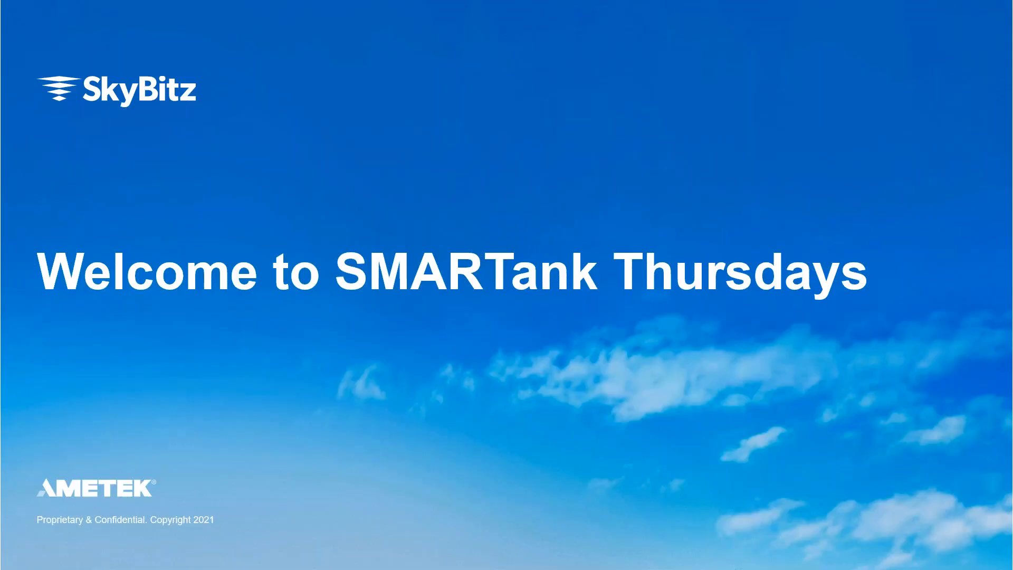
{"action": "left_click", "coordinate": [330, 483]}
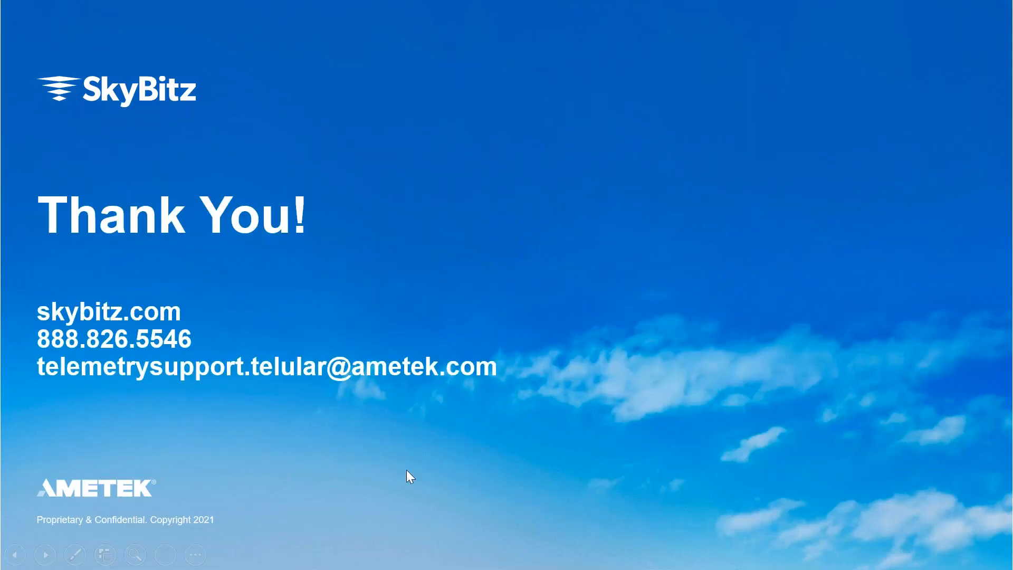